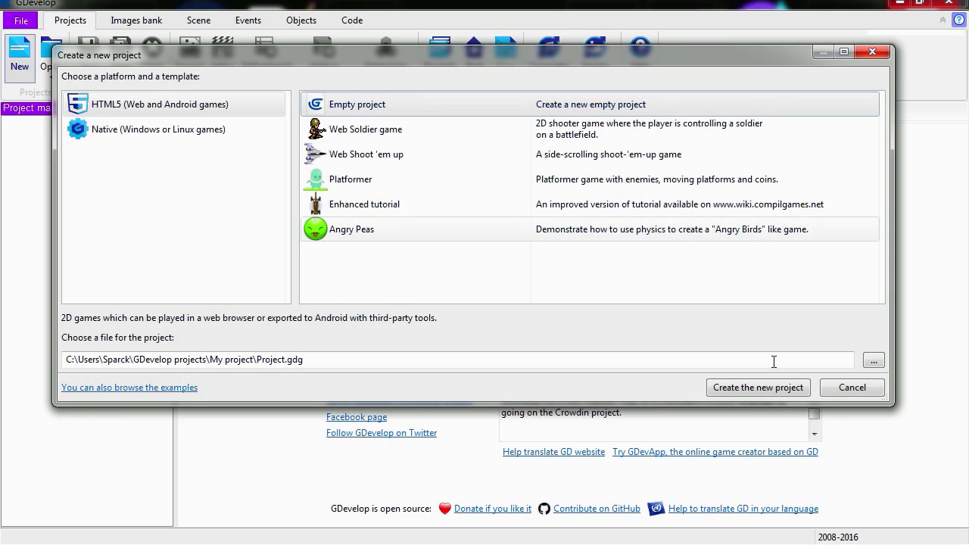
Create a new HTML5 project from the Empty project template with the default project file path.
left_click(763, 388)
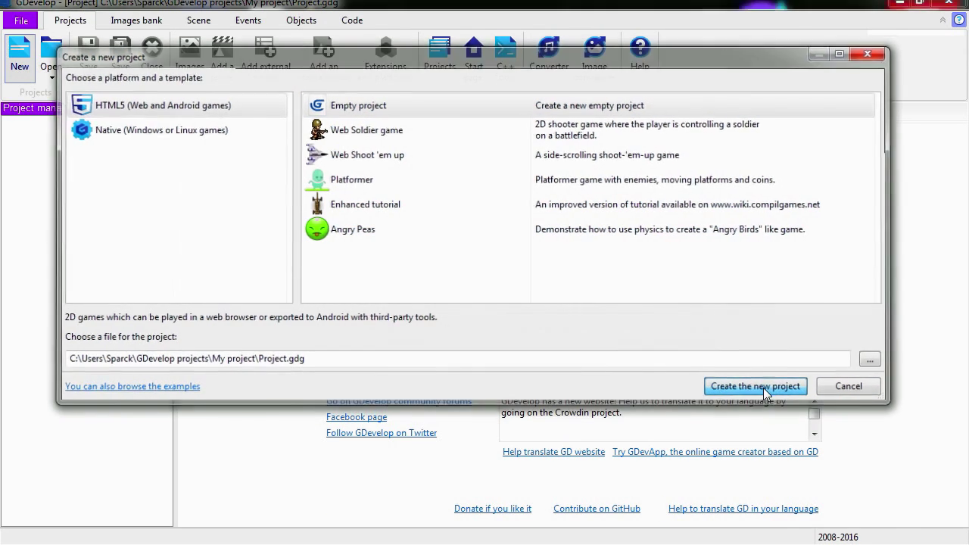
middle_click_drag(383, 402, 400, 388)
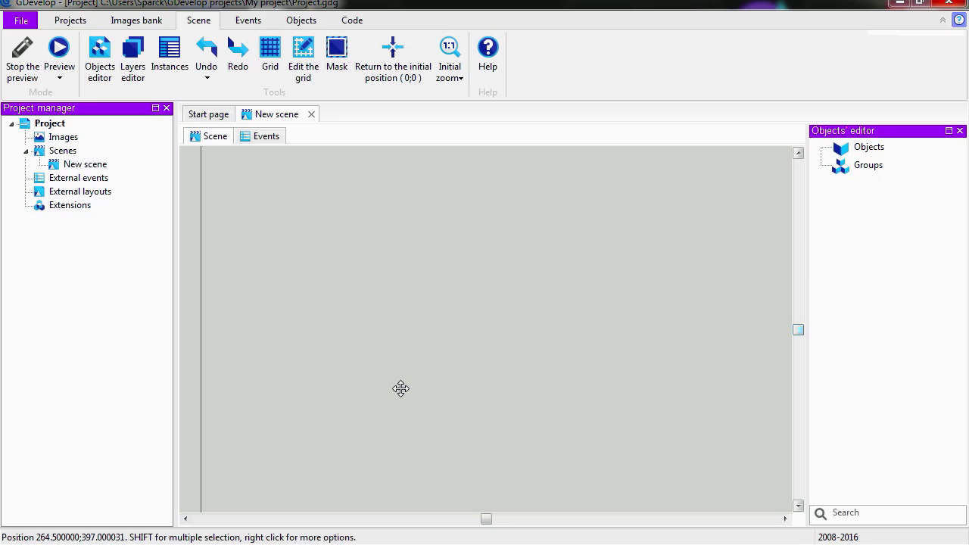
middle_click_drag(384, 325, 371, 350)
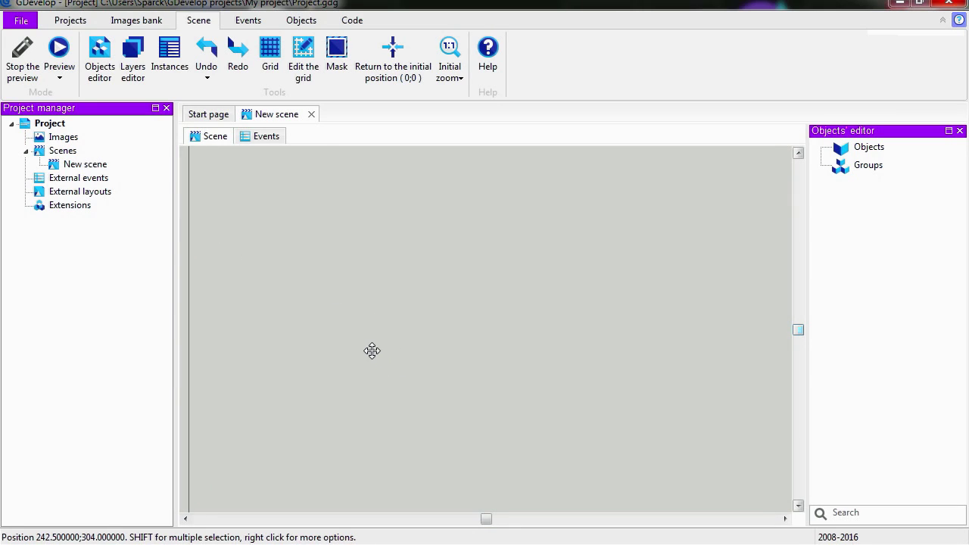
Review the properties of New scene and close them.
left_click(91, 168)
right_click(91, 168)
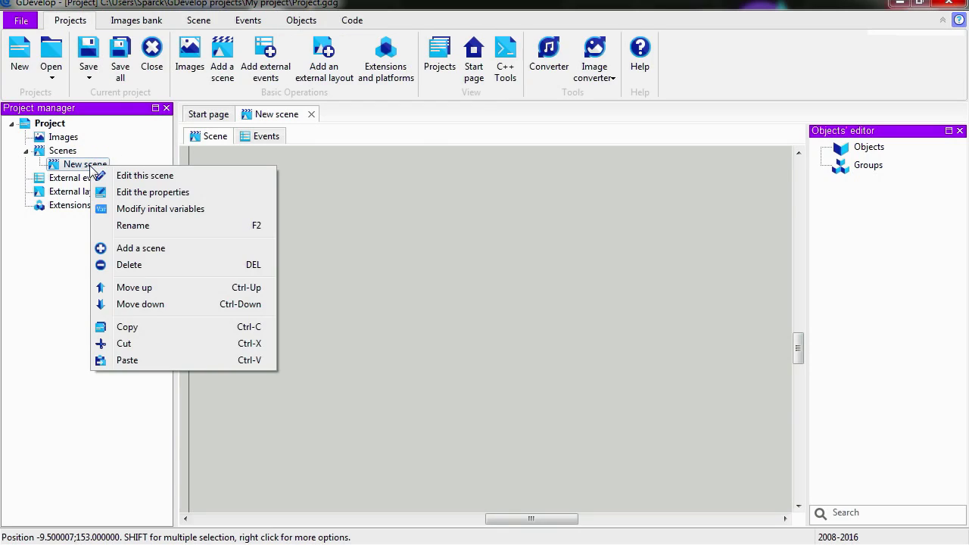
left_click(144, 192)
left_click_drag(185, 185, 387, 101)
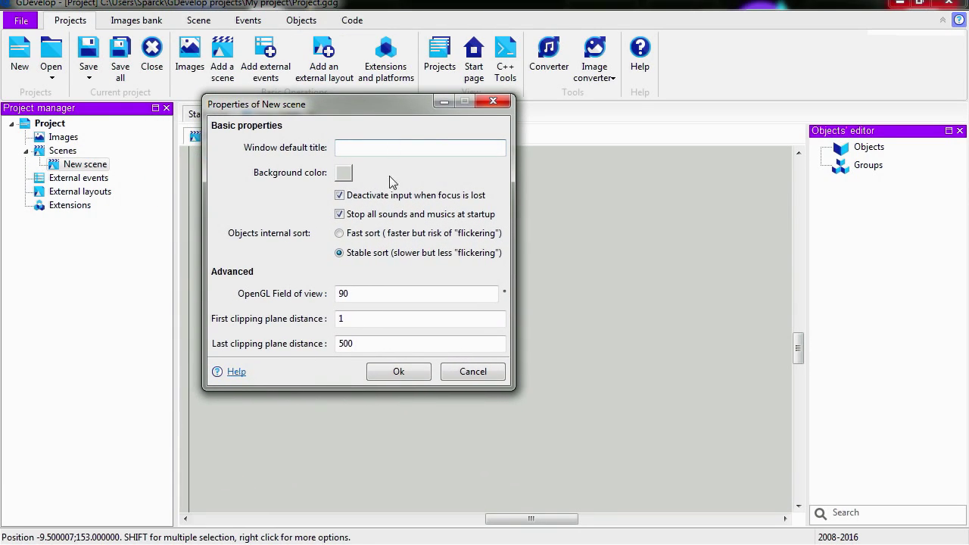
left_click(493, 102)
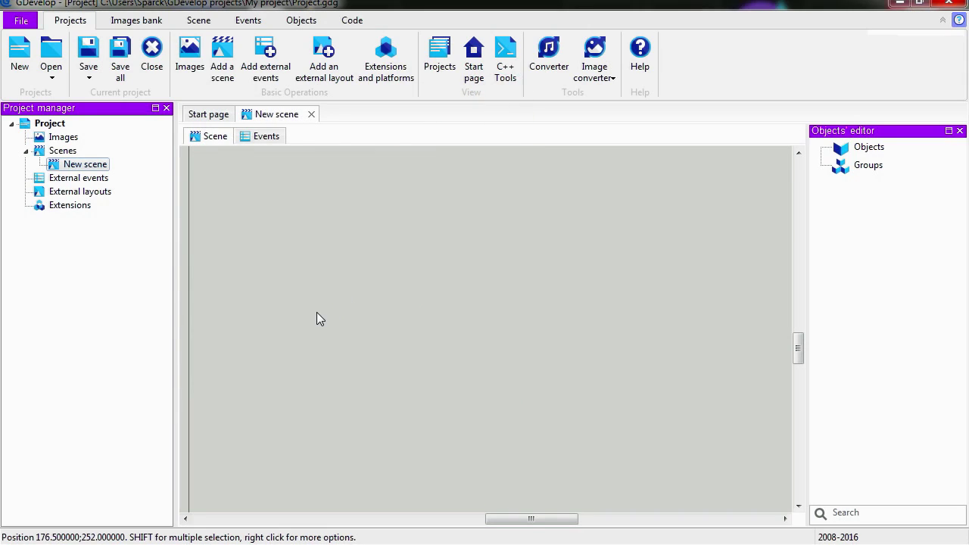
Set the game window to a width of 640 and a height of 480 in the project properties.
left_click(55, 124)
right_click(59, 126)
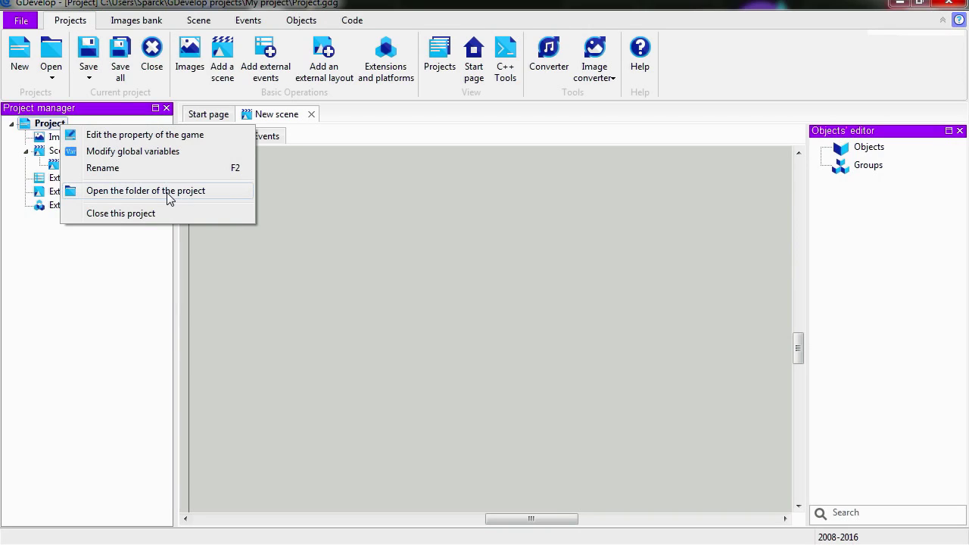
left_click(189, 137)
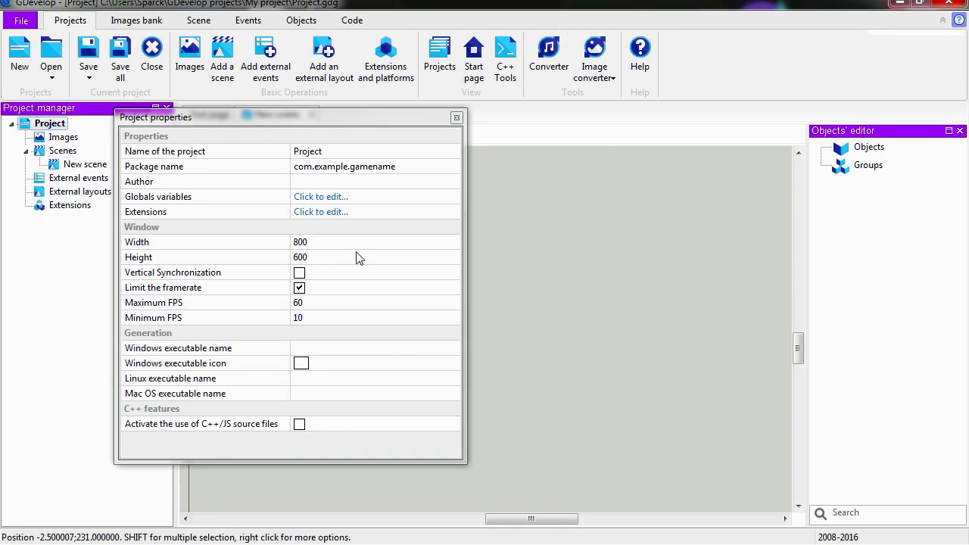
left_click(312, 244)
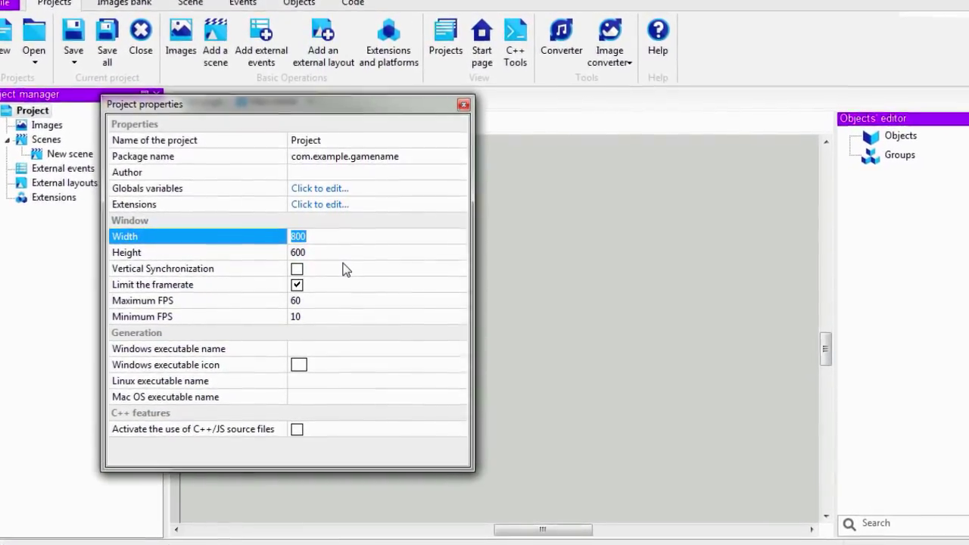
type("64")
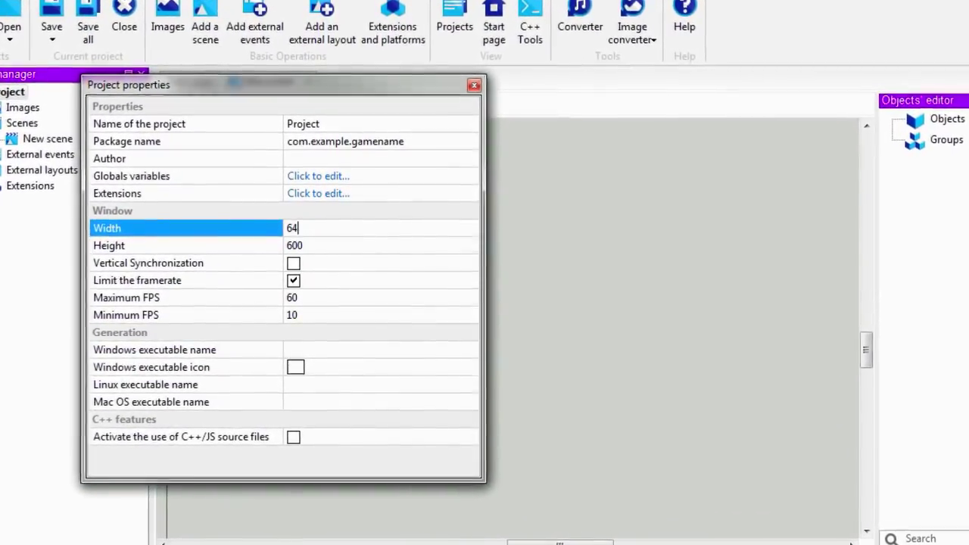
type("0")
left_click(345, 246)
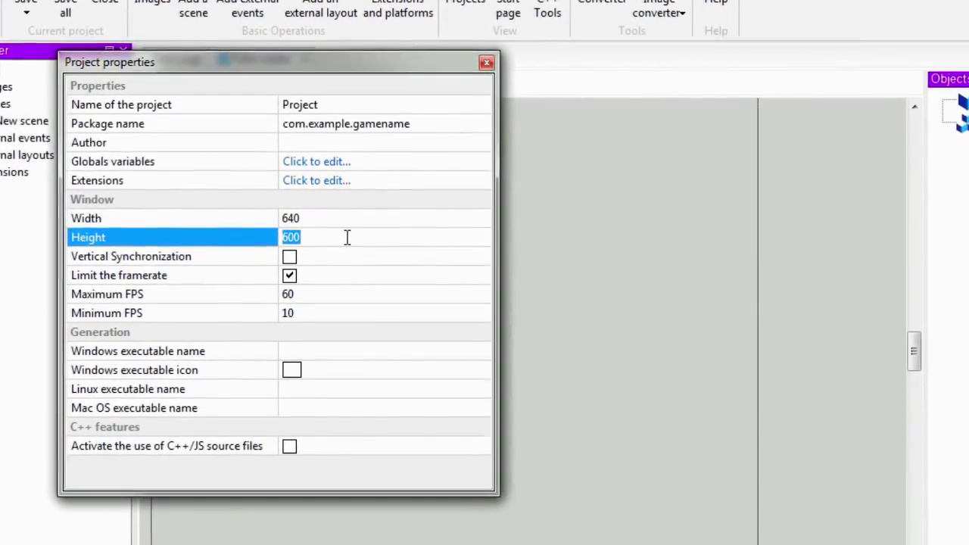
type("480")
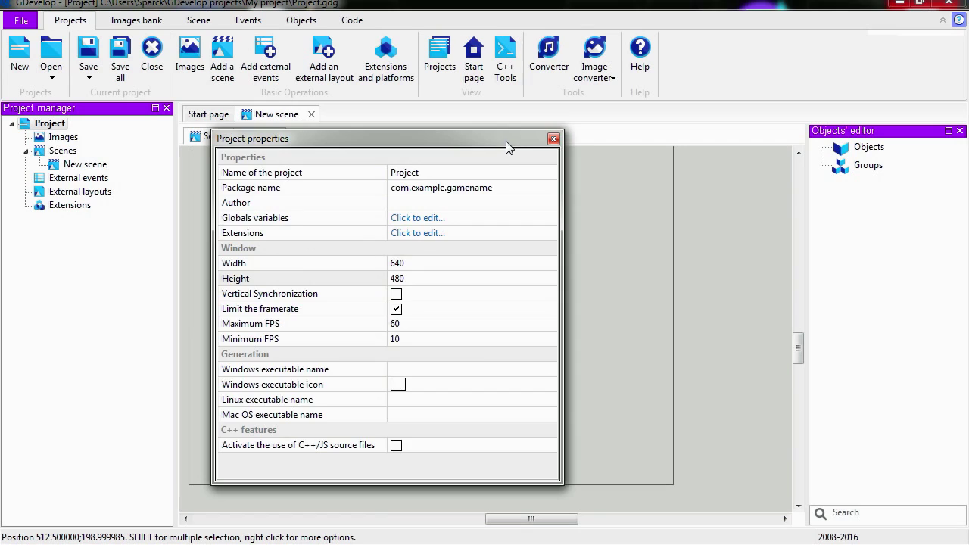
left_click_drag(596, 35, 647, 30)
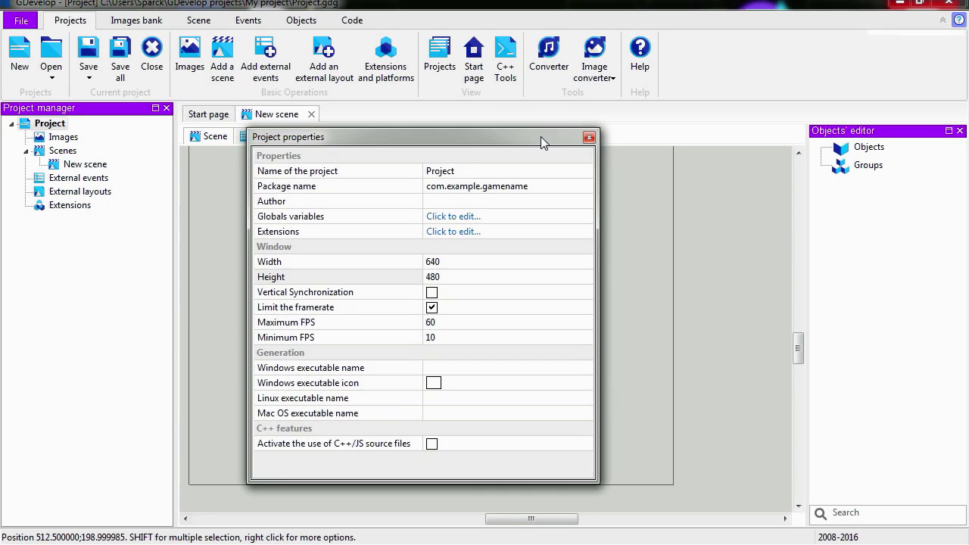
left_click(589, 136)
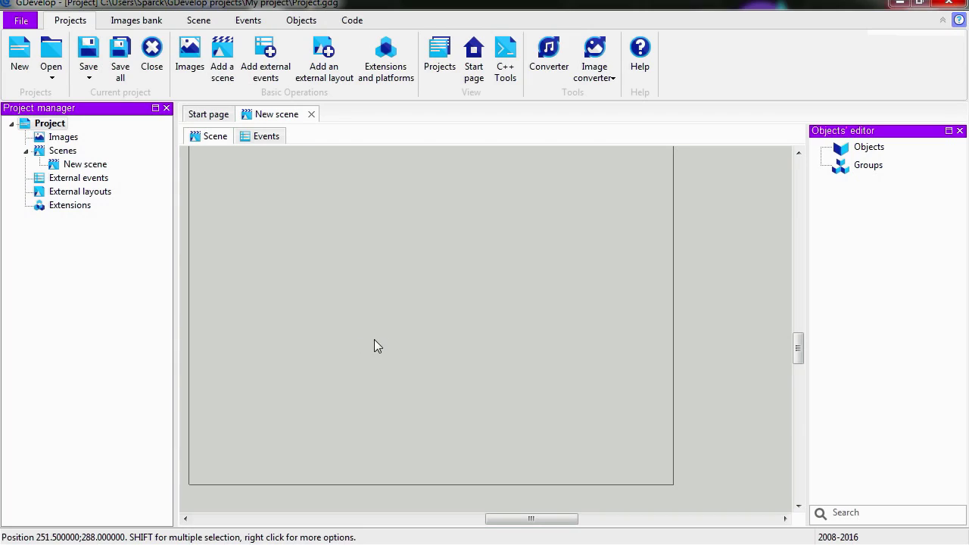
Insert a new Sprite object into New scene, within the lower half of the window frame.
middle_click_drag(256, 219, 284, 243)
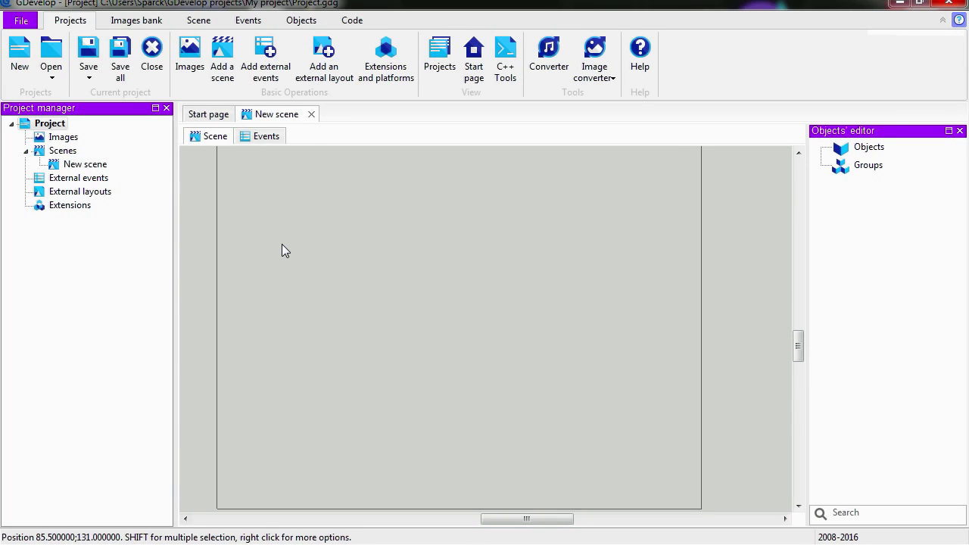
middle_click_drag(302, 250, 349, 283)
left_click(91, 166)
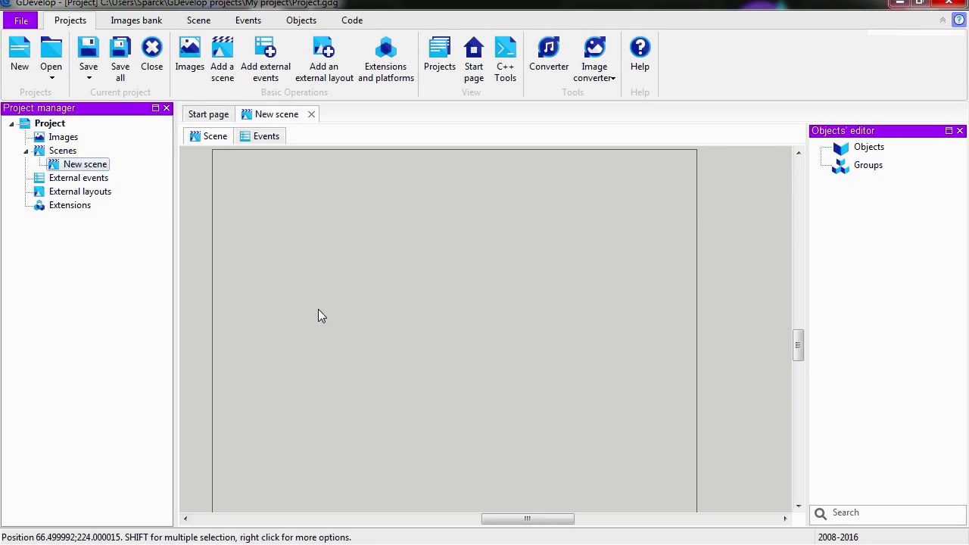
right_click(325, 393)
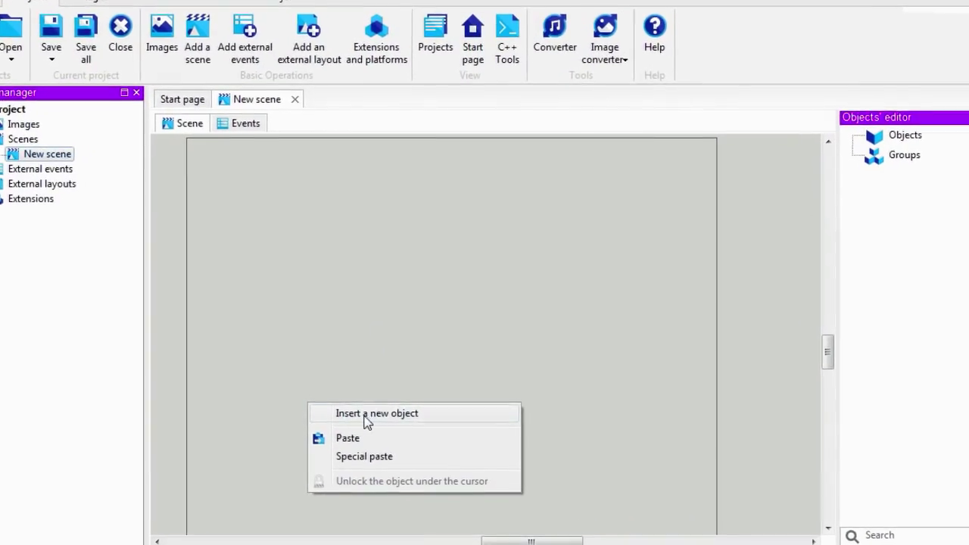
left_click(384, 403)
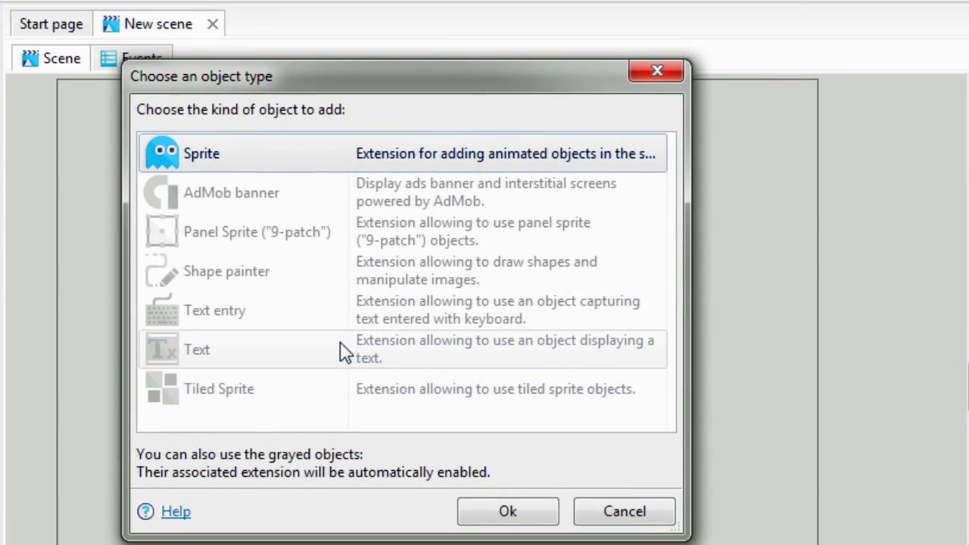
left_click(507, 512)
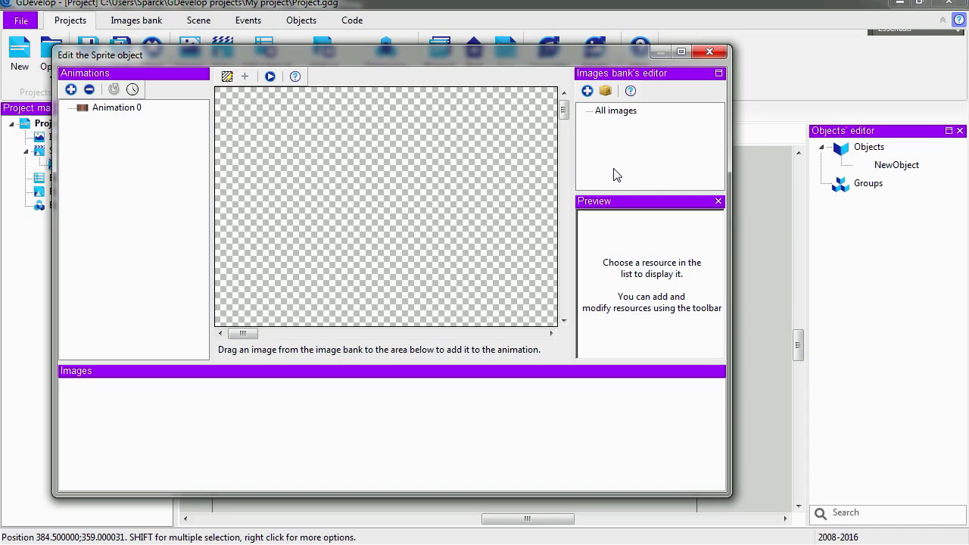
Import leworm1.png and leworm2.png into the sprite's image bank and add leworm1.png to Animation 0.
left_click(590, 94)
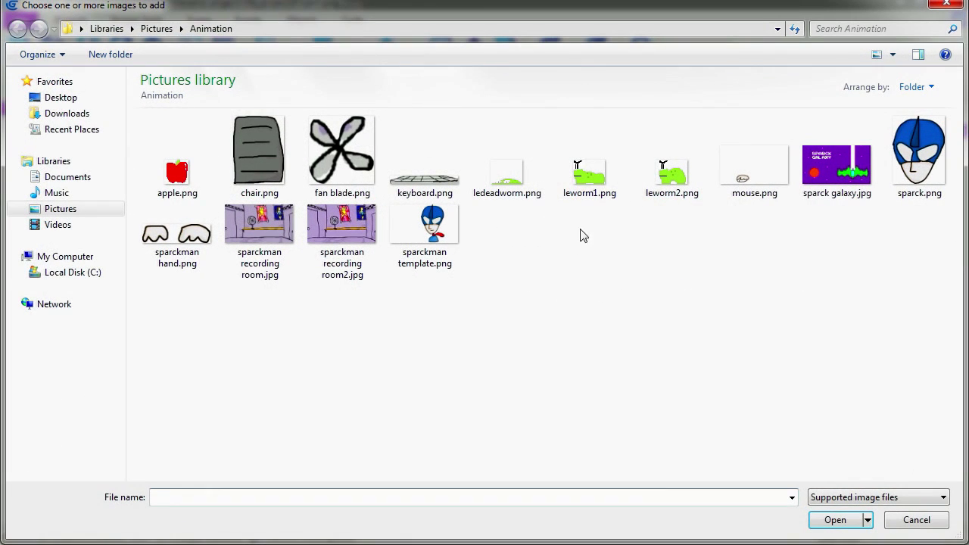
left_click(594, 182)
left_click(669, 180, "ctrl")
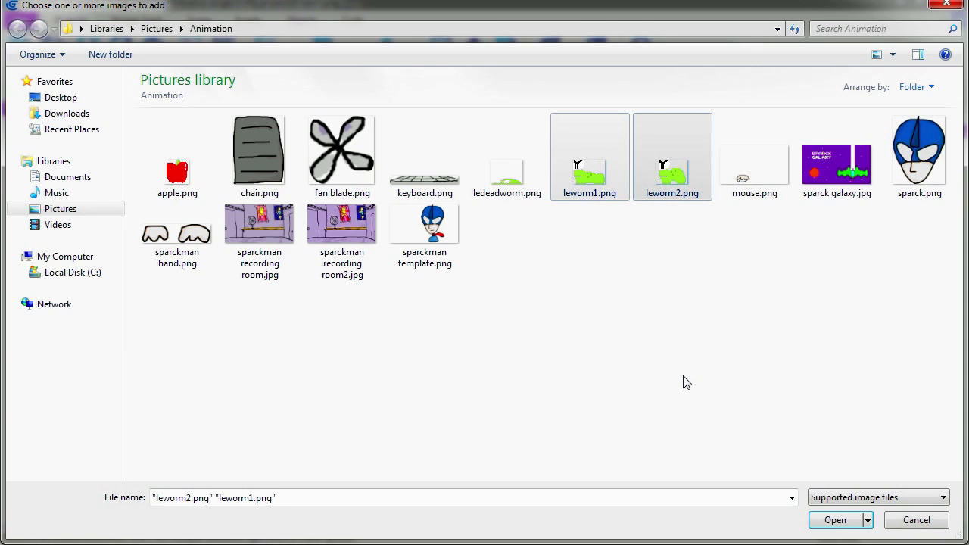
left_click(840, 521)
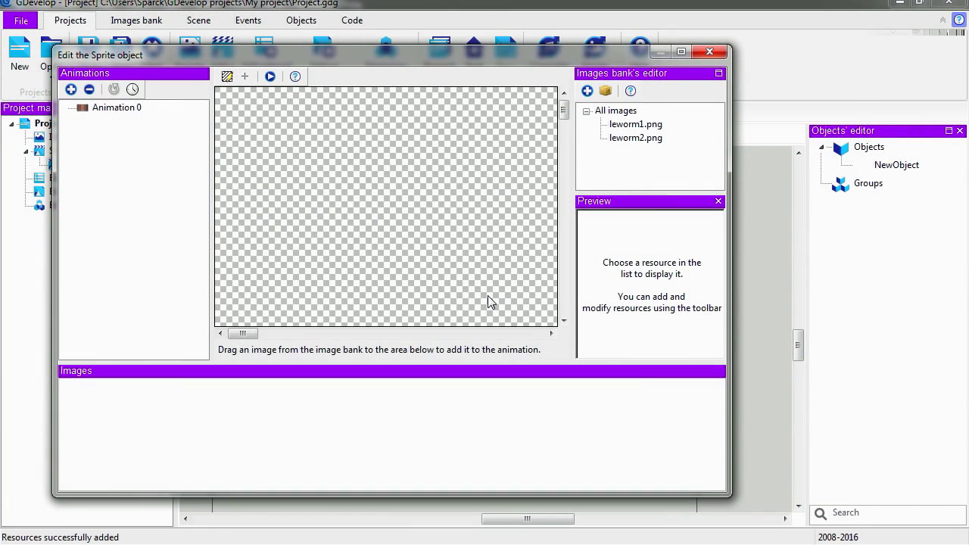
left_click(647, 126)
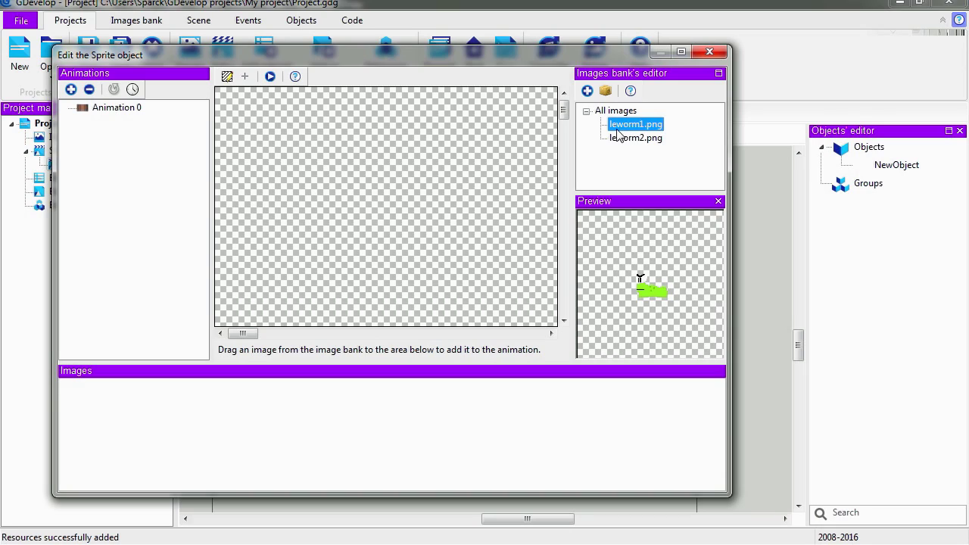
left_click_drag(621, 130, 106, 433)
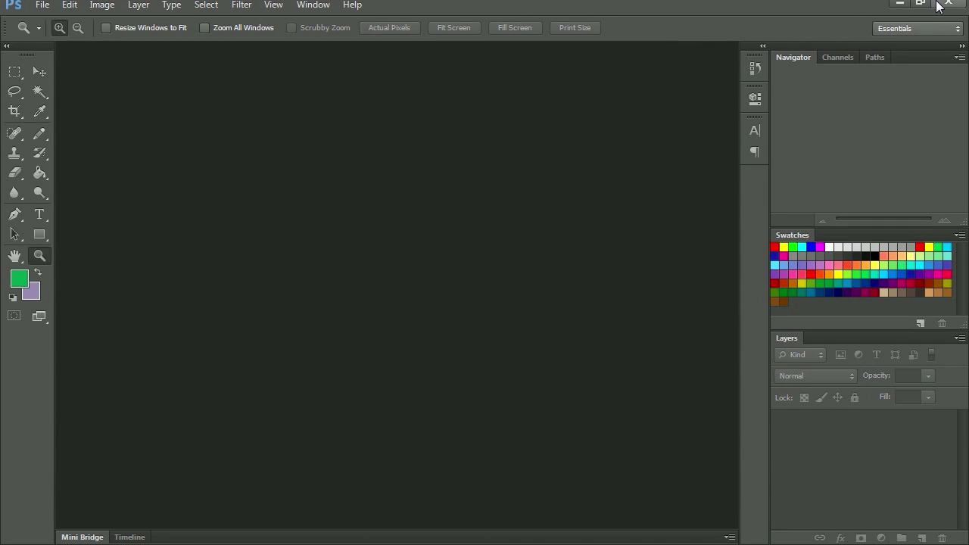
Minimize Photoshop to return to GDevelop and move the worm sprite higher up in the scene.
left_click(897, 5)
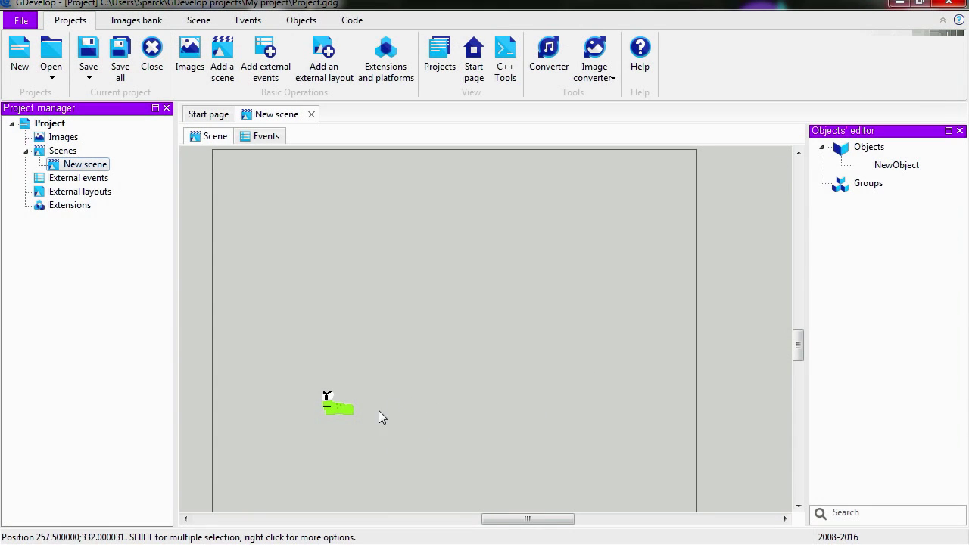
left_click(338, 408)
left_click_drag(347, 408, 365, 347)
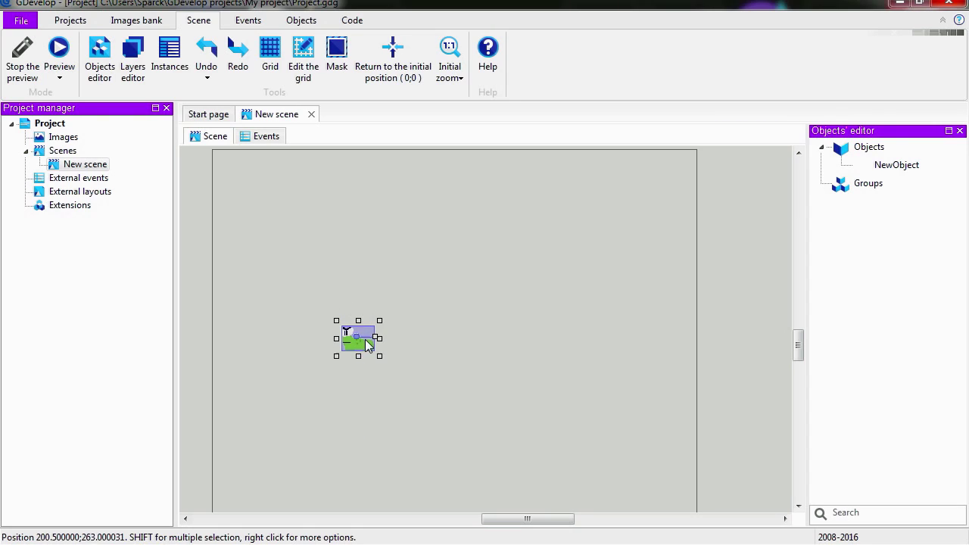
left_click(448, 365)
left_click(361, 348)
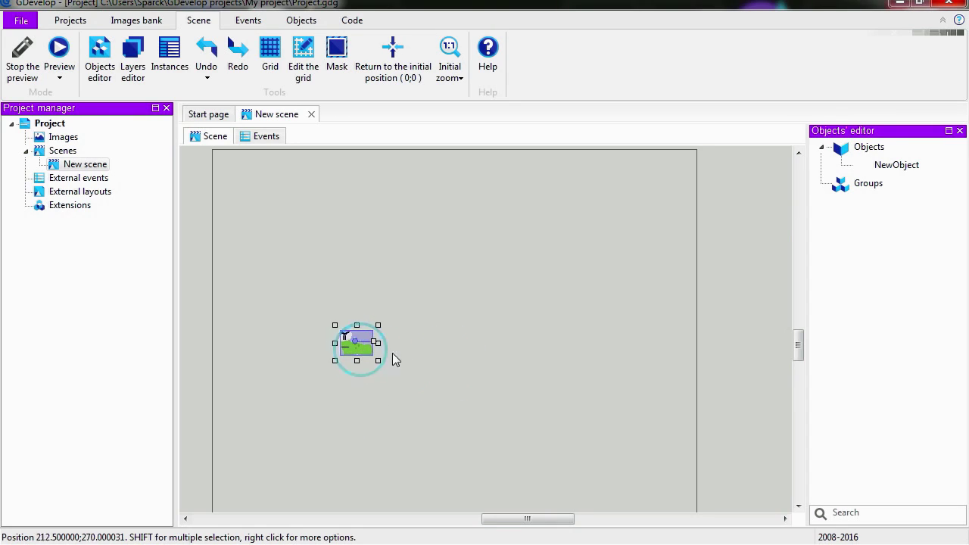
Add a light cyan with red 185, green 228 and blue 234 to the custom colors for New scene's background color.
right_click(91, 165)
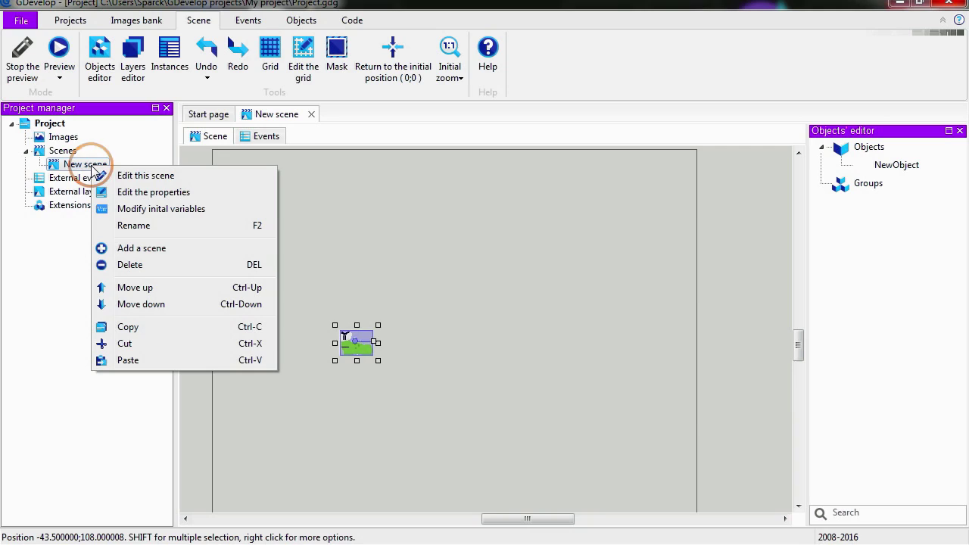
left_click(166, 197)
left_click_drag(190, 193, 531, 179)
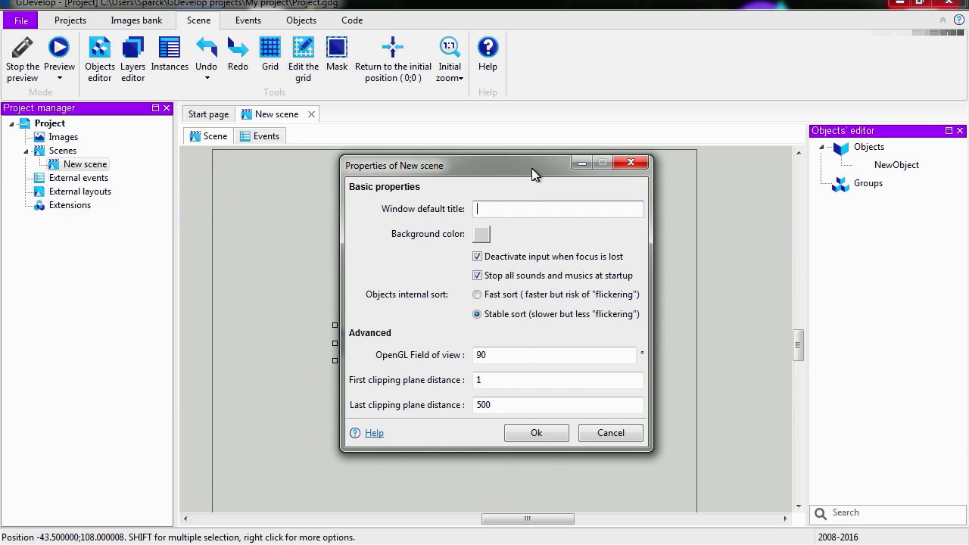
left_click(482, 237)
left_click(463, 395)
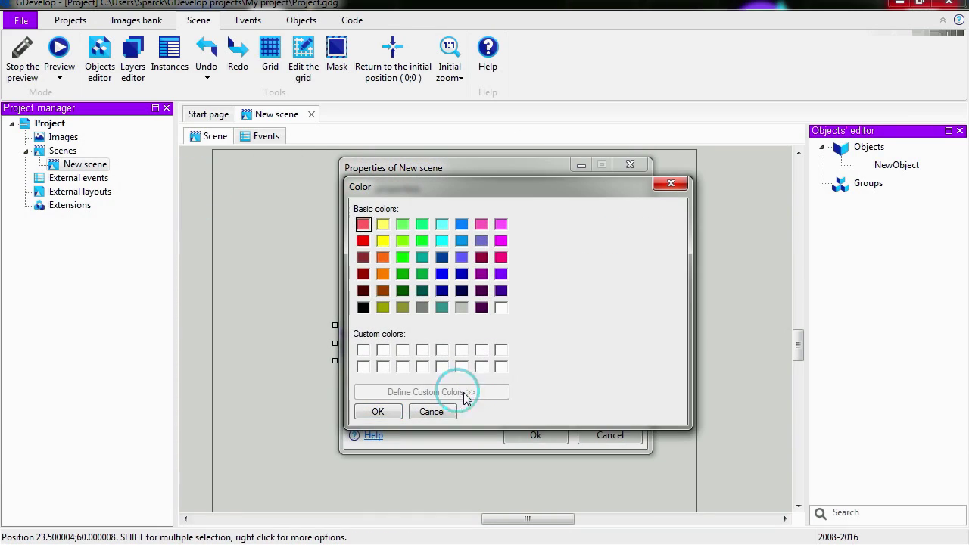
left_click_drag(601, 287, 591, 269)
left_click(572, 412)
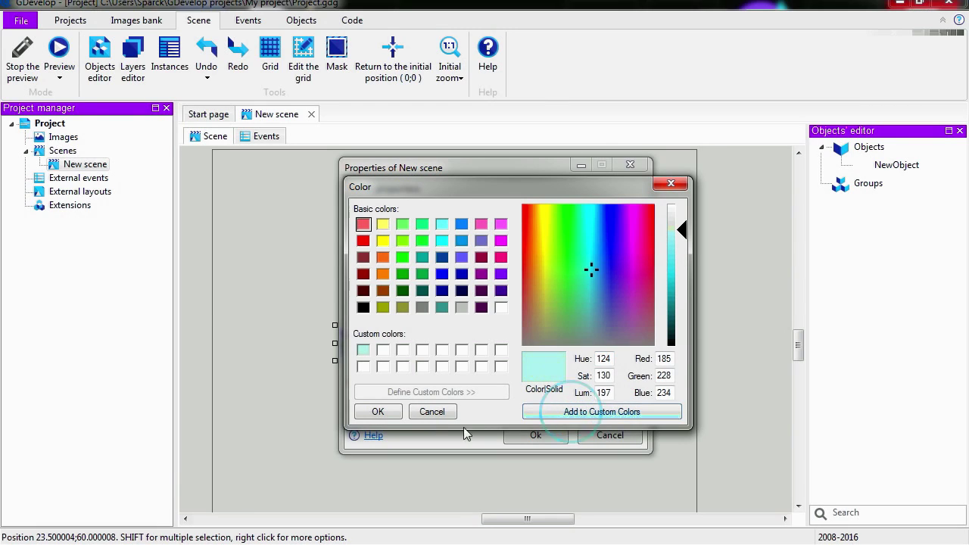
Check the scene in the browser preview and close the preview.
mouse_move(467, 395)
middle_mouse_down()
mouse_move(503, 379)
mouse_move(487, 415)
mouse_move(448, 411)
mouse_move(454, 416)
mouse_move(461, 379)
middle_mouse_up()
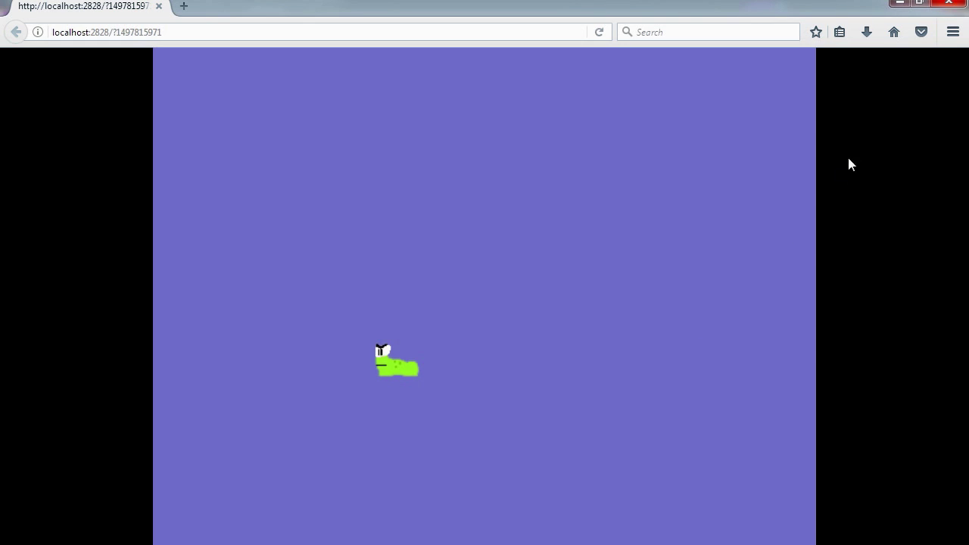
left_click(949, 2)
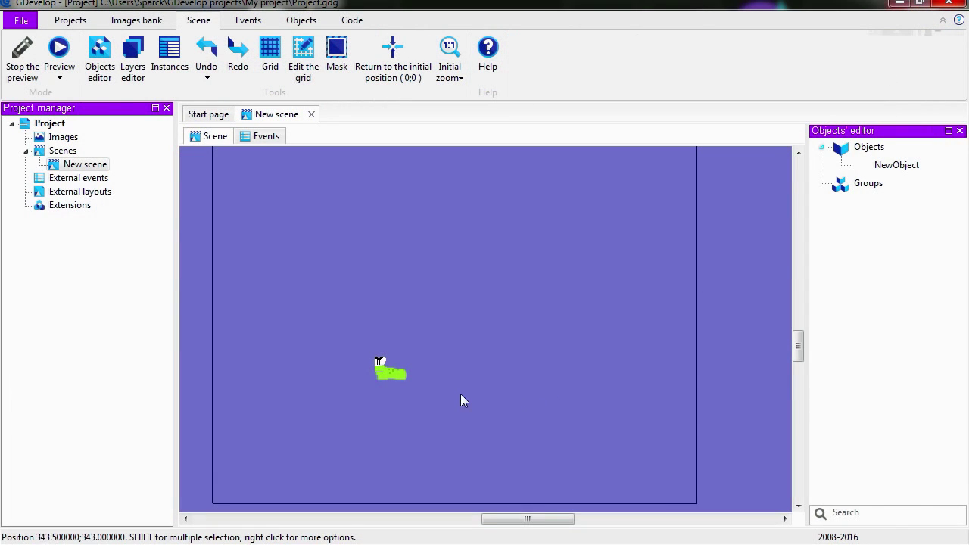
Inspect the instance properties of the worm sprite and close them.
double_click(399, 378)
left_click_drag(517, 155, 468, 132)
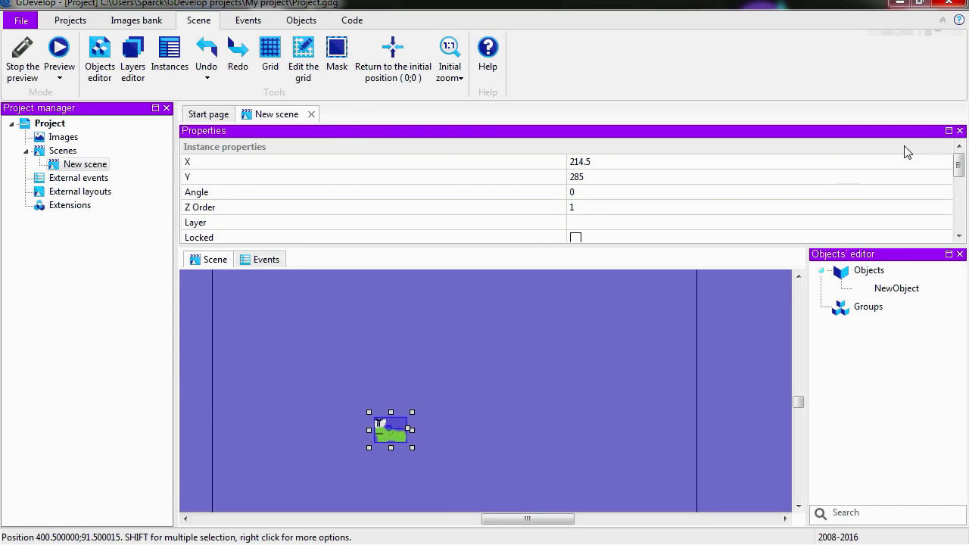
left_click(959, 130)
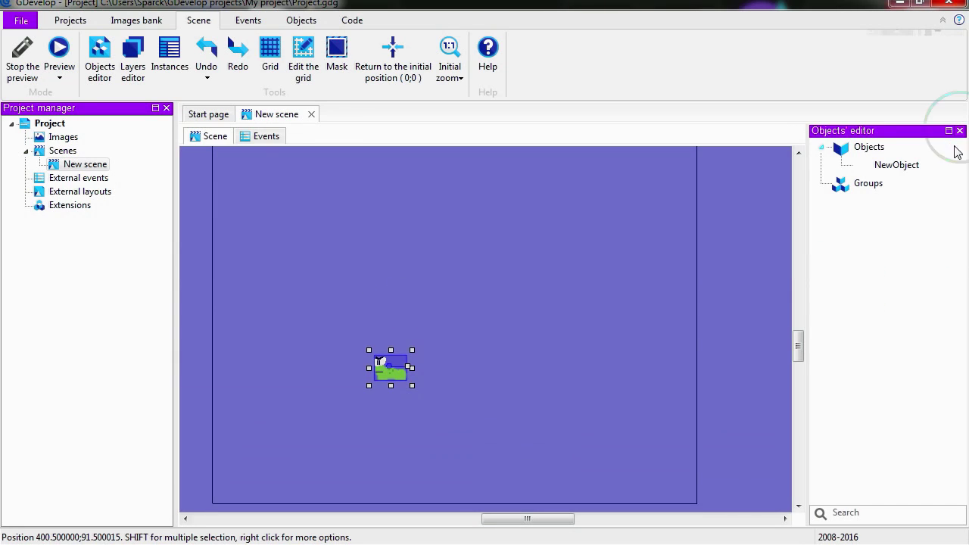
Add the Platformer character behavior to the worm sprite, enabling the Platform Behavior extension, and close its properties.
double_click(387, 370)
left_click_drag(785, 136, 456, 188)
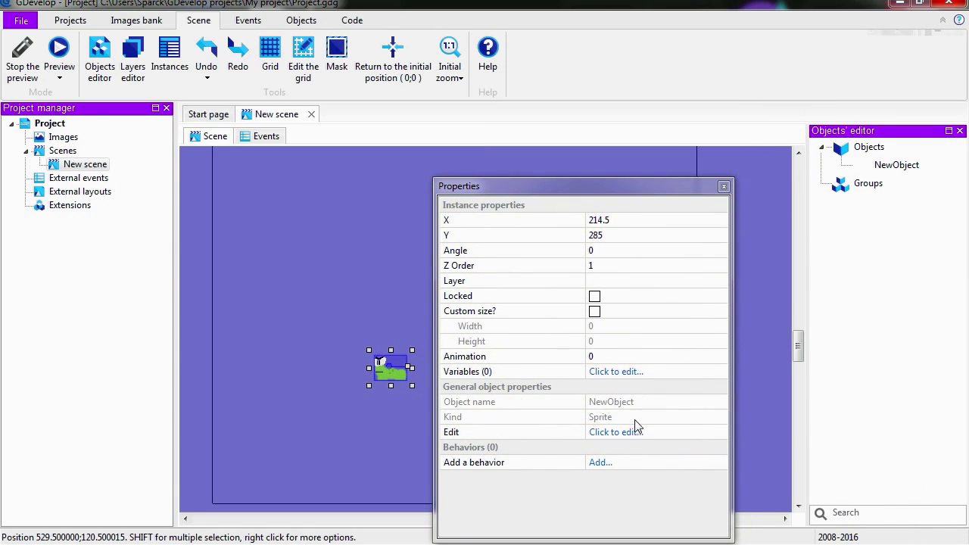
left_click(599, 463)
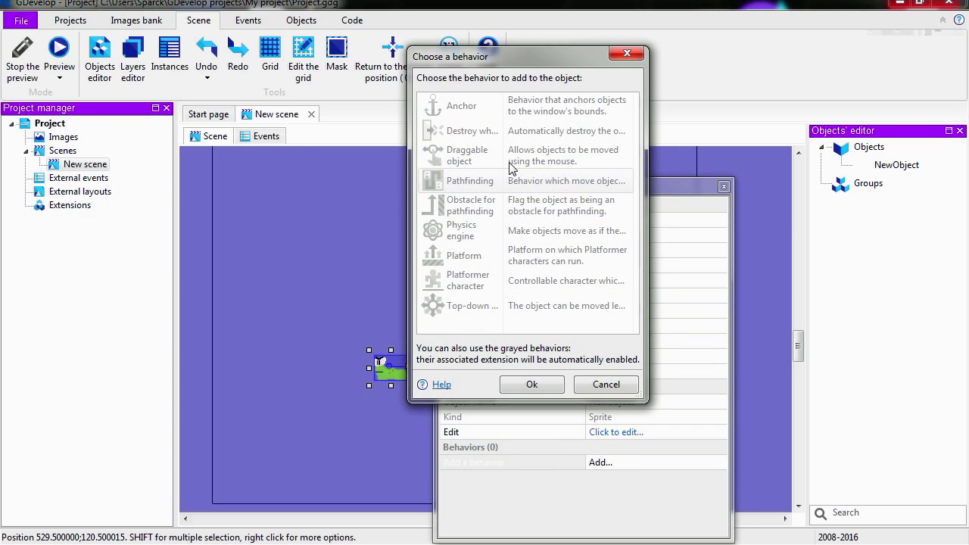
left_click(474, 290)
double_click(473, 291)
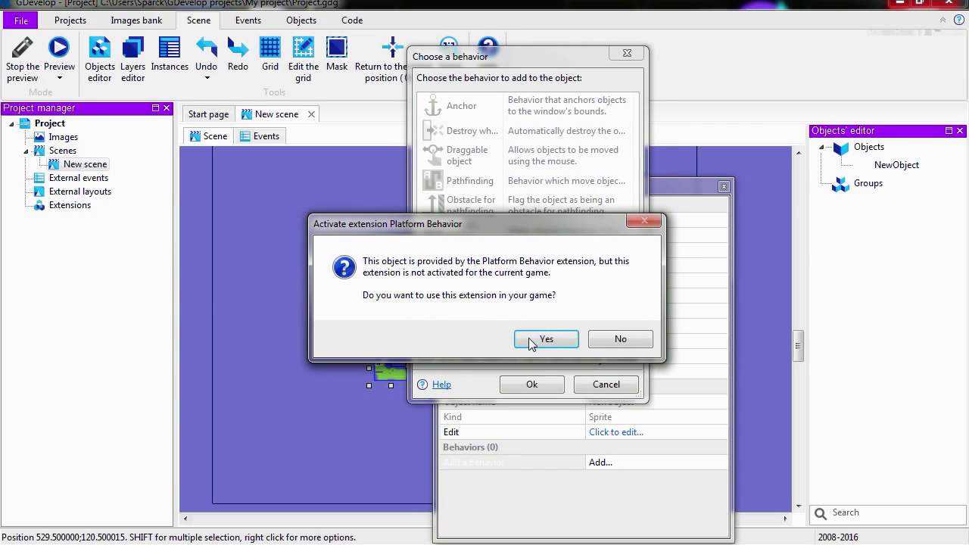
left_click(547, 340)
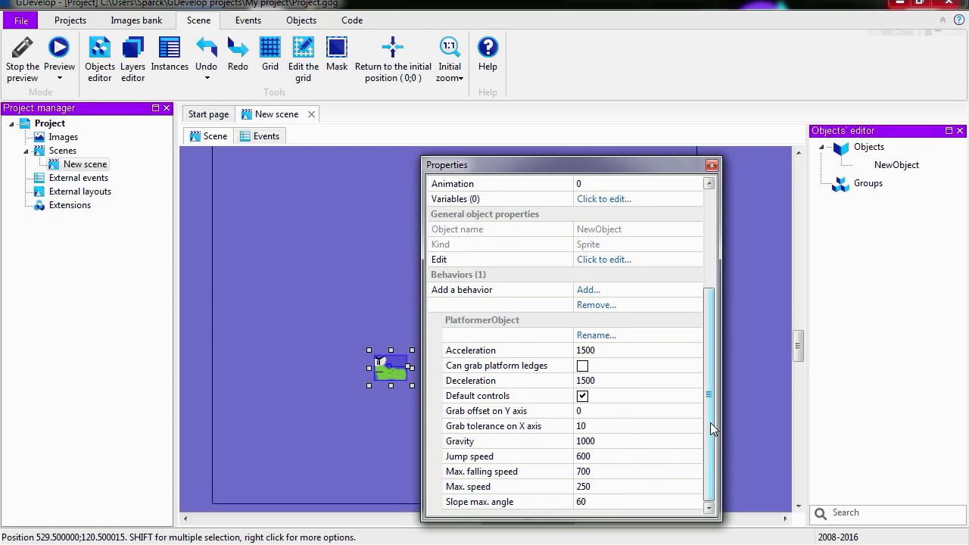
left_click(714, 237)
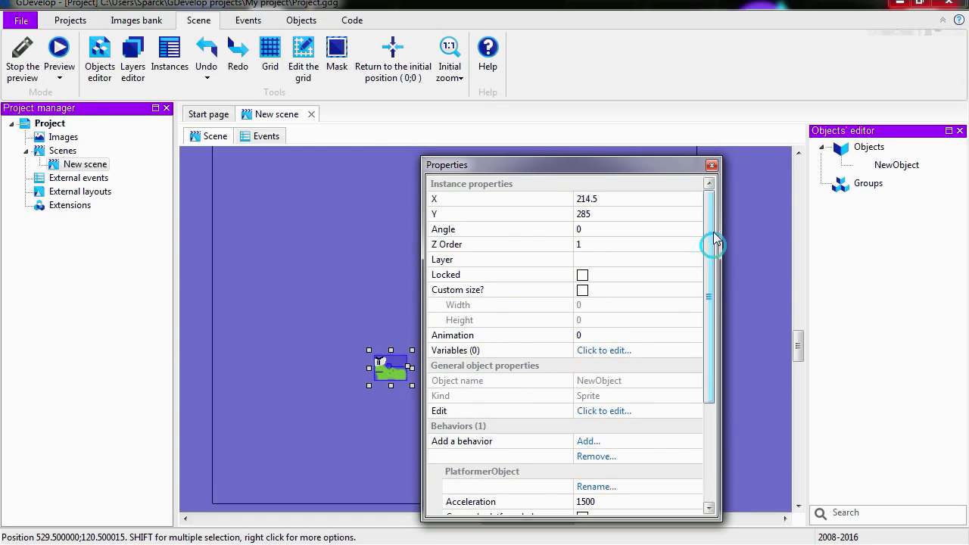
left_click(711, 165)
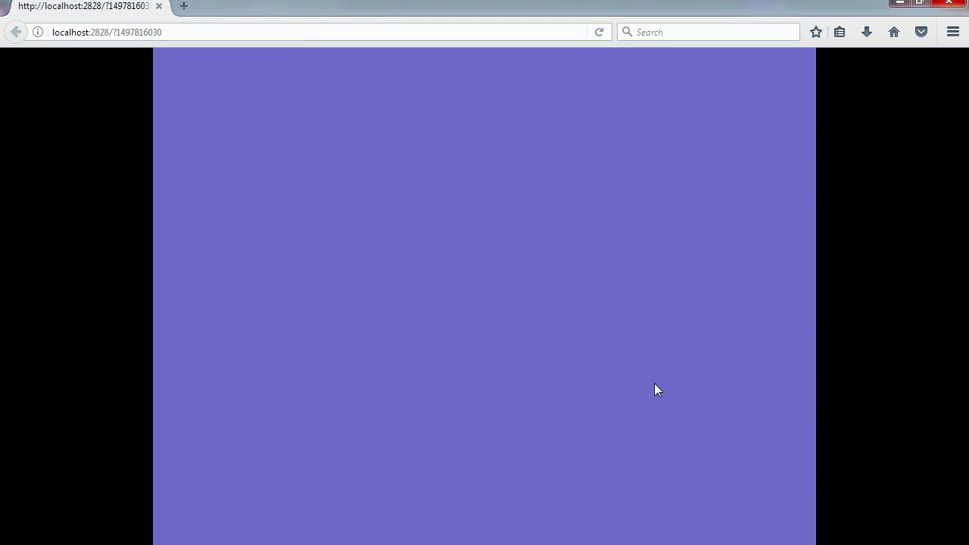
Close the browser preview and move the worm sprite up and to the left in the scene.
left_click(948, 3)
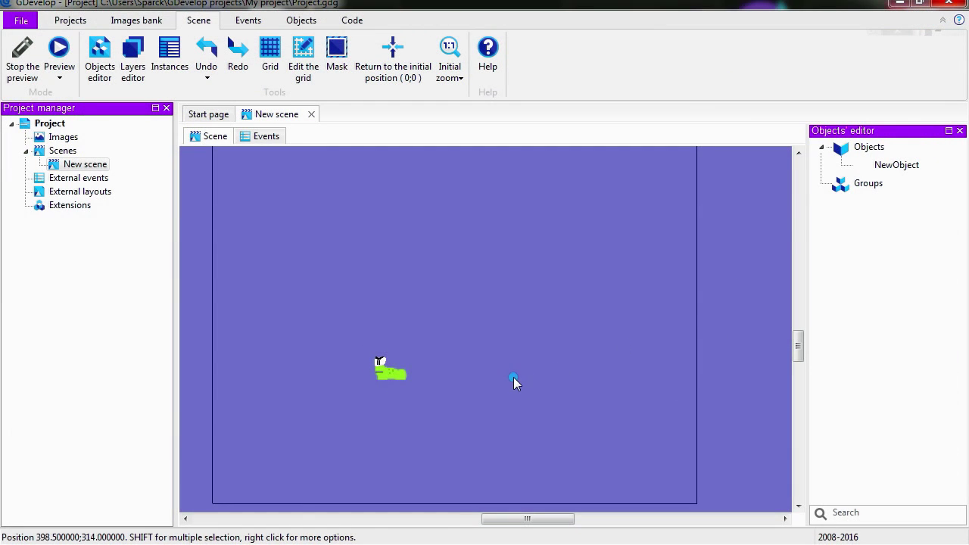
left_click_drag(392, 371, 355, 310)
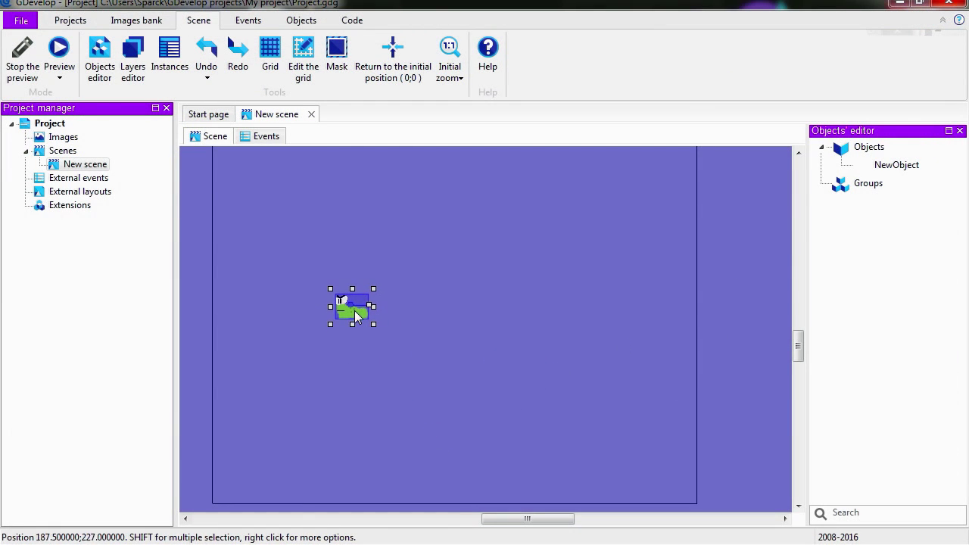
Insert a new Sprite object in the scene below the worm.
left_click(345, 426)
right_click(365, 433)
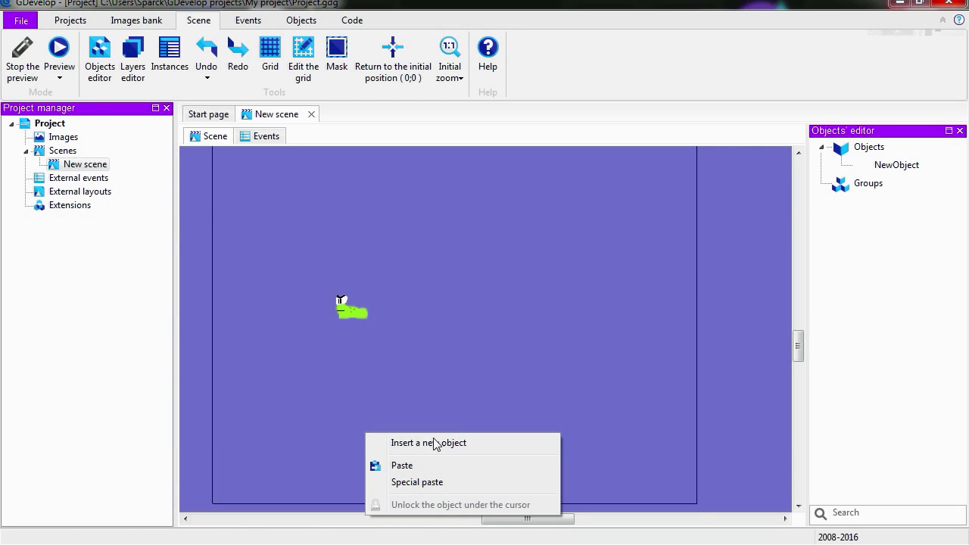
left_click(427, 443)
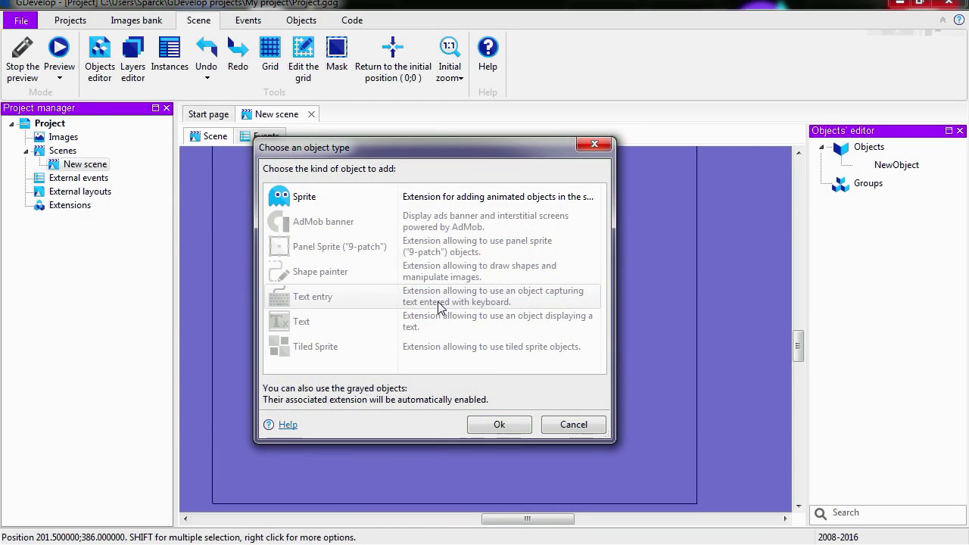
double_click(310, 197)
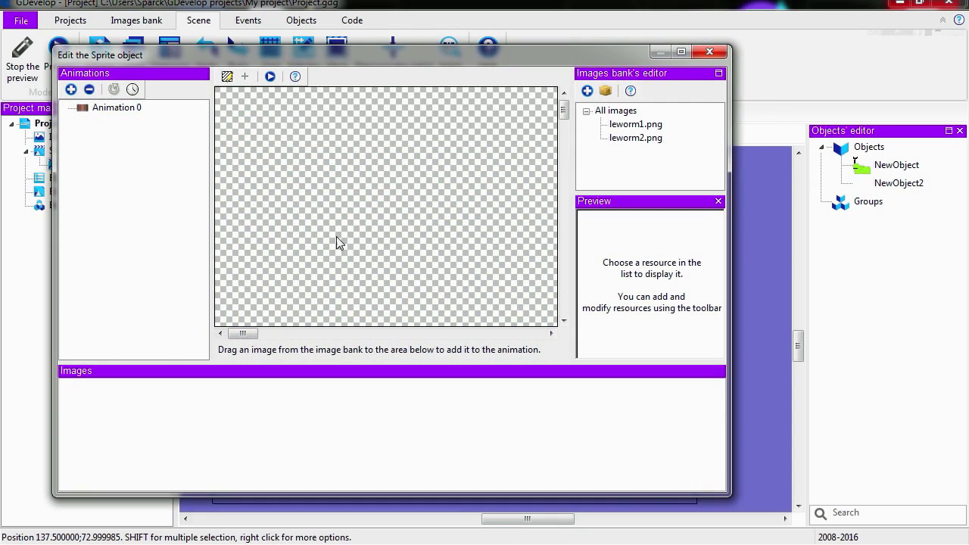
Add Block-Normal.png from the resources library's PlayWithYourPeas folder to the new sprite's Animation 0.
left_click(606, 93)
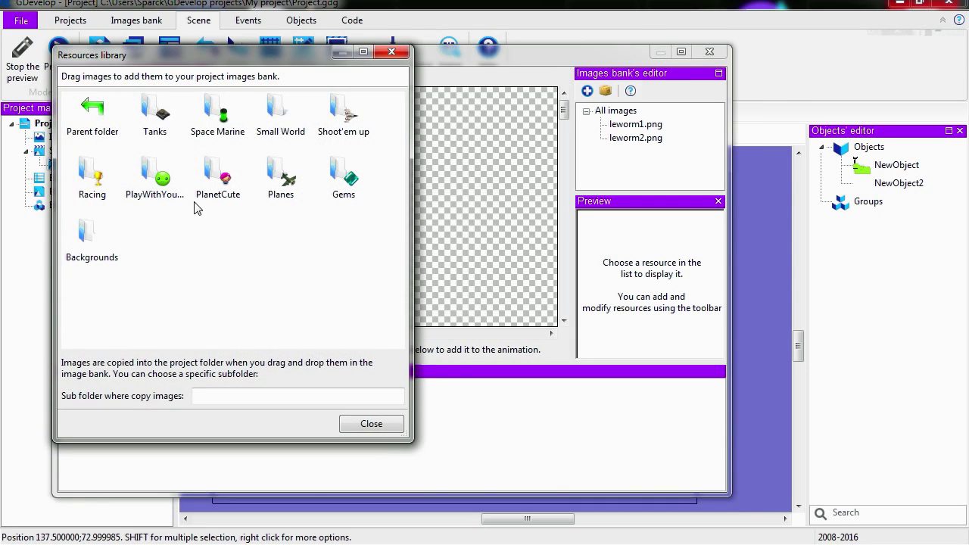
double_click(161, 181)
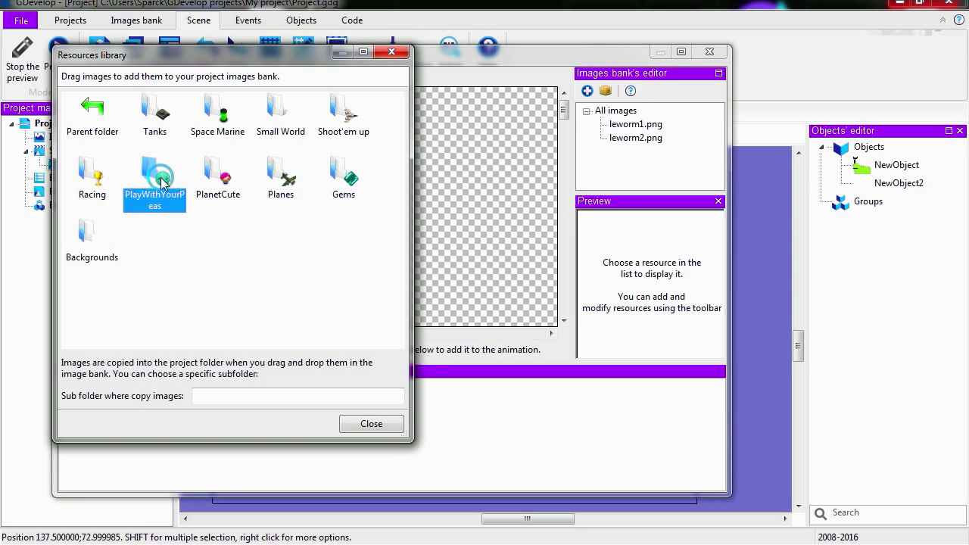
left_click_drag(397, 201, 398, 170)
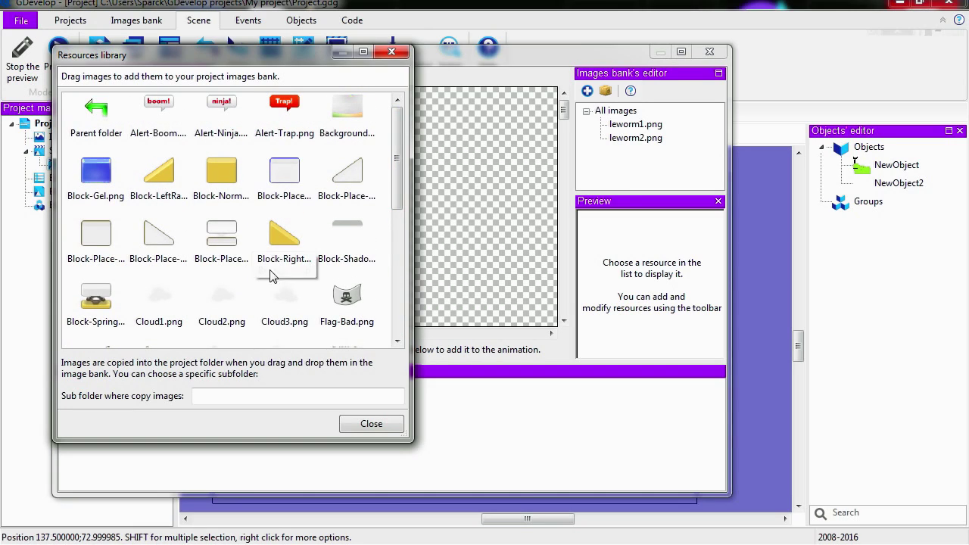
left_click(224, 178)
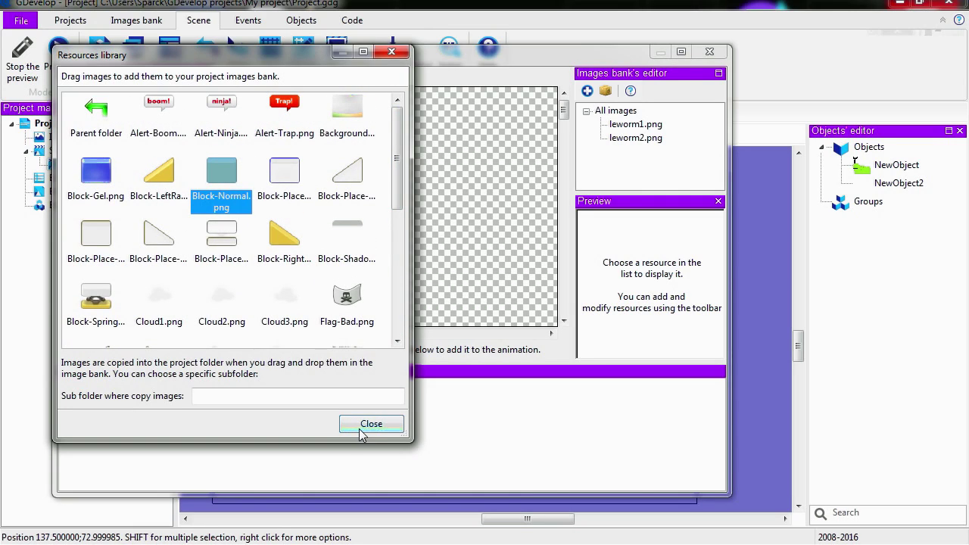
left_click_drag(261, 60, 629, 86)
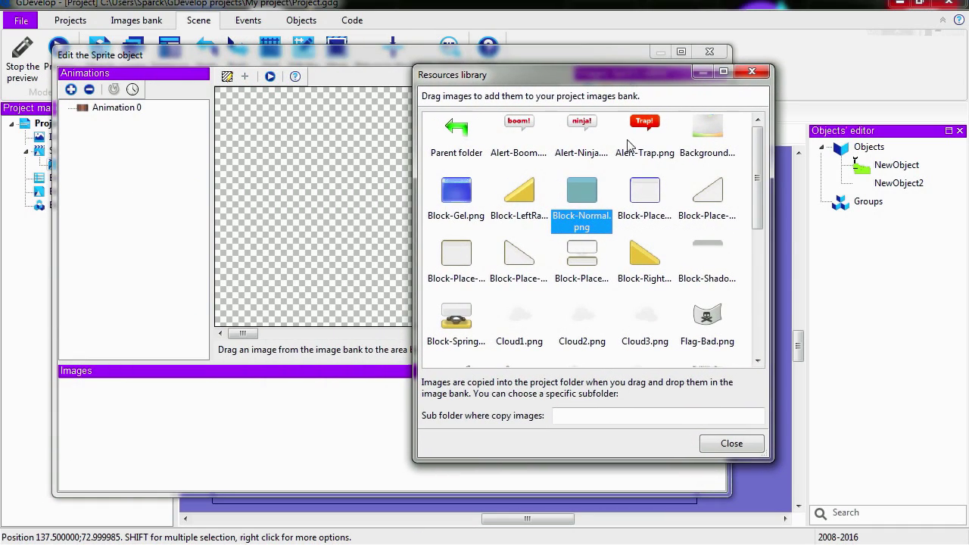
left_click_drag(583, 201, 125, 428)
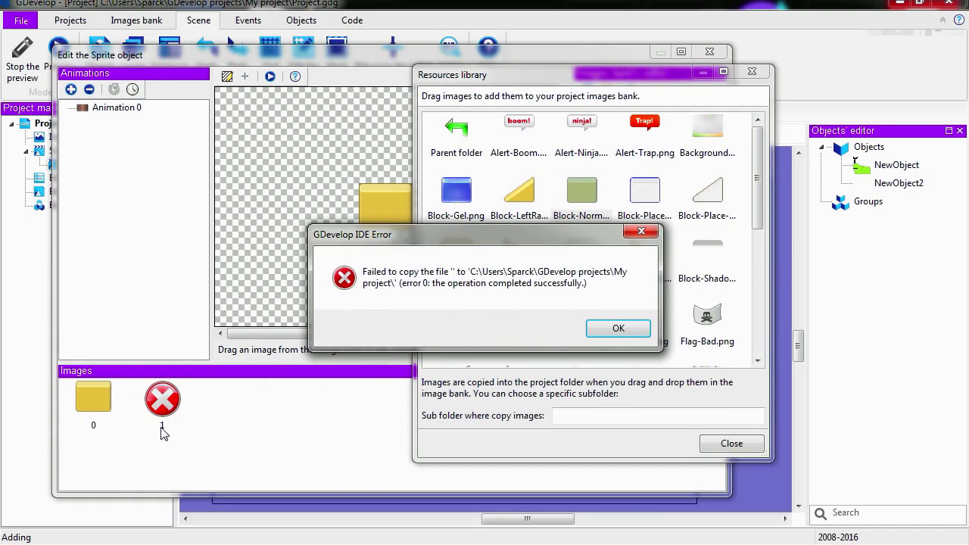
Dismiss the copy error, close the resources library, remove the broken image 1 from the animation and close the sprite editor.
left_click(607, 335)
left_click(752, 71)
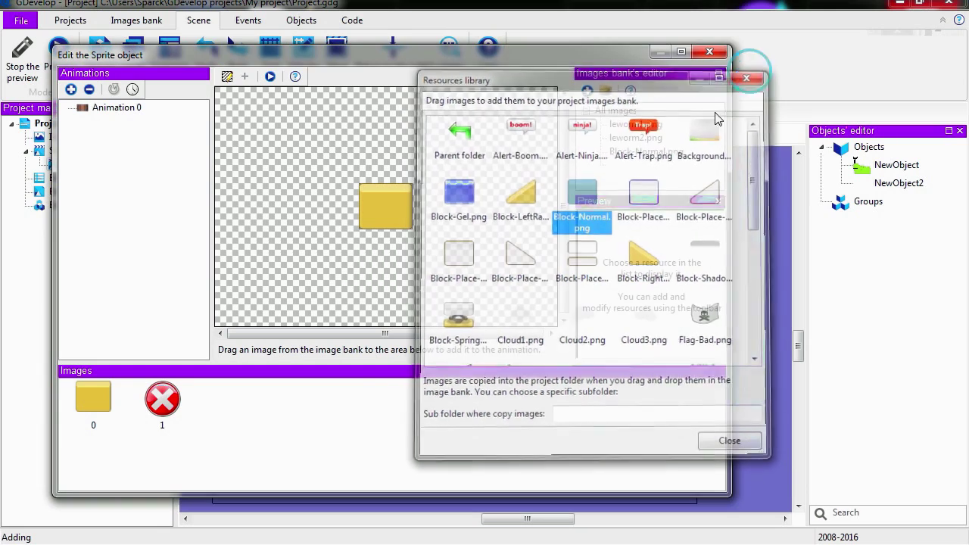
left_click(171, 405)
right_click(171, 406)
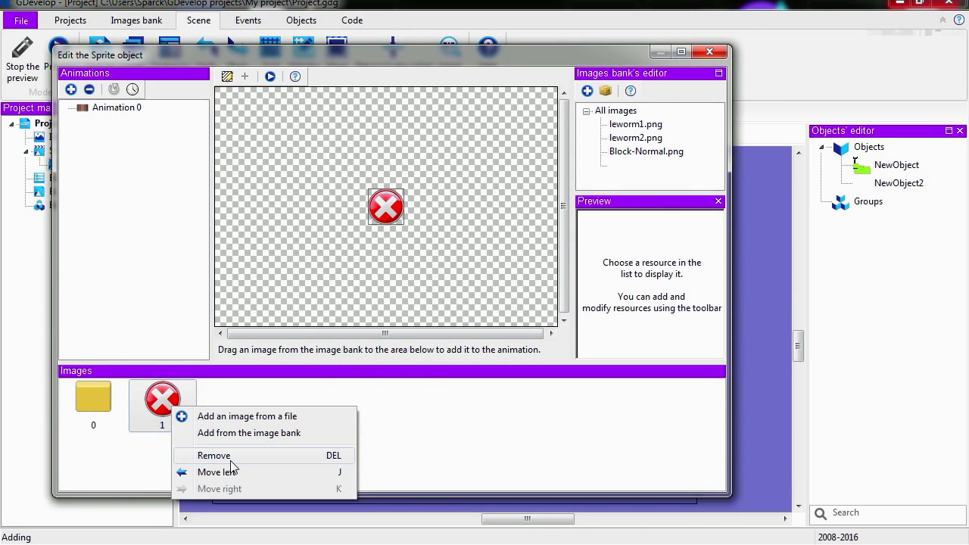
left_click(213, 455)
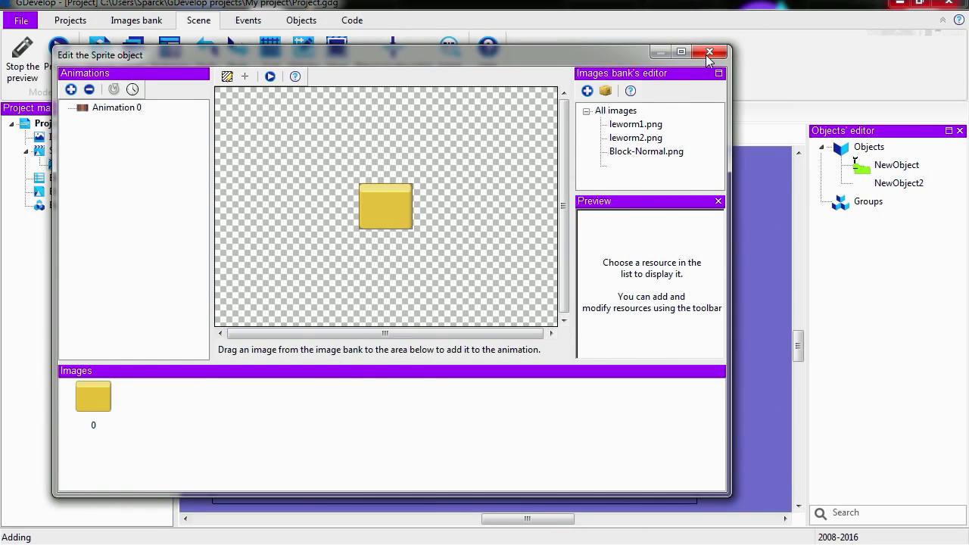
left_click(708, 53)
Position the yellow block directly below the worm, check the scene in the browser preview and close the preview.
left_click_drag(384, 454, 352, 455)
left_click(453, 420)
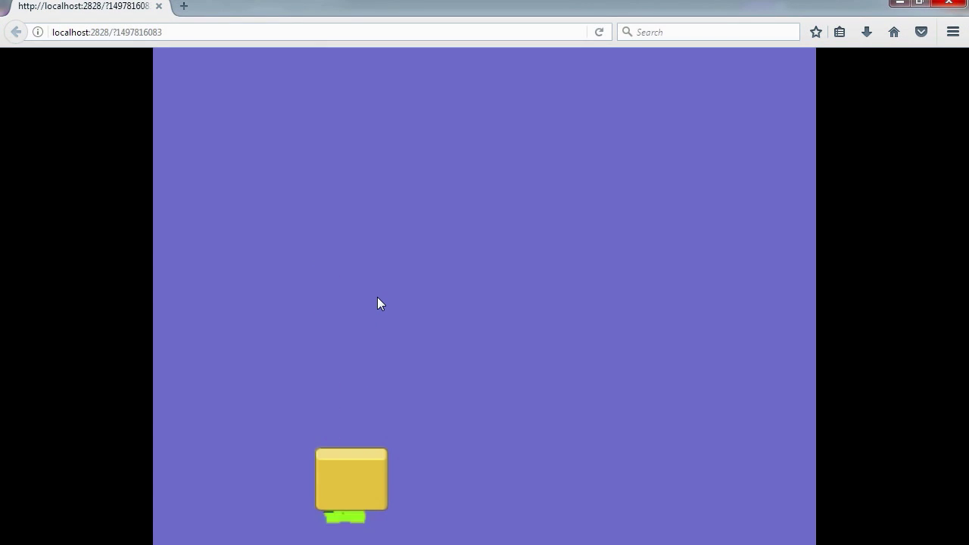
left_click(949, 3)
Add the Platform behavior to the yellow block.
middle_click_drag(430, 439, 418, 410)
left_click(359, 428)
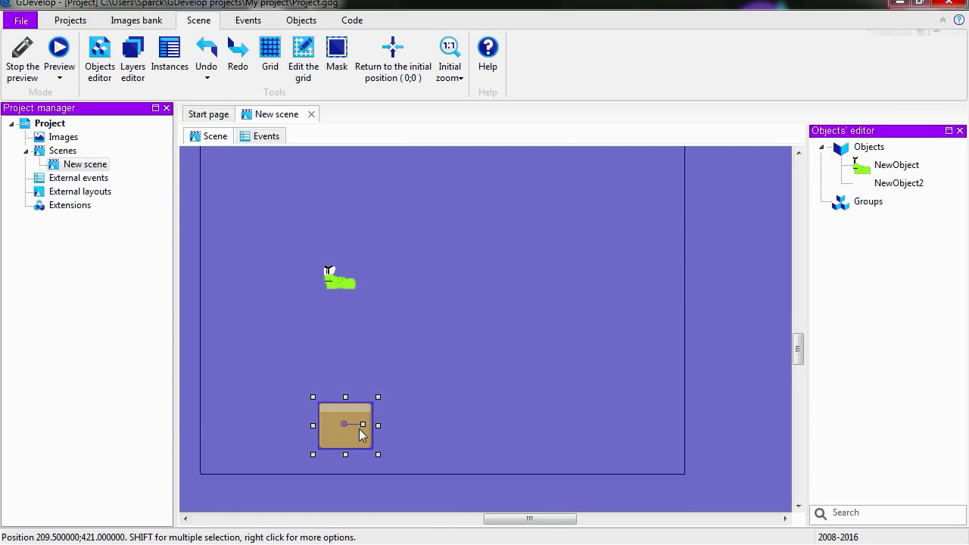
double_click(356, 437)
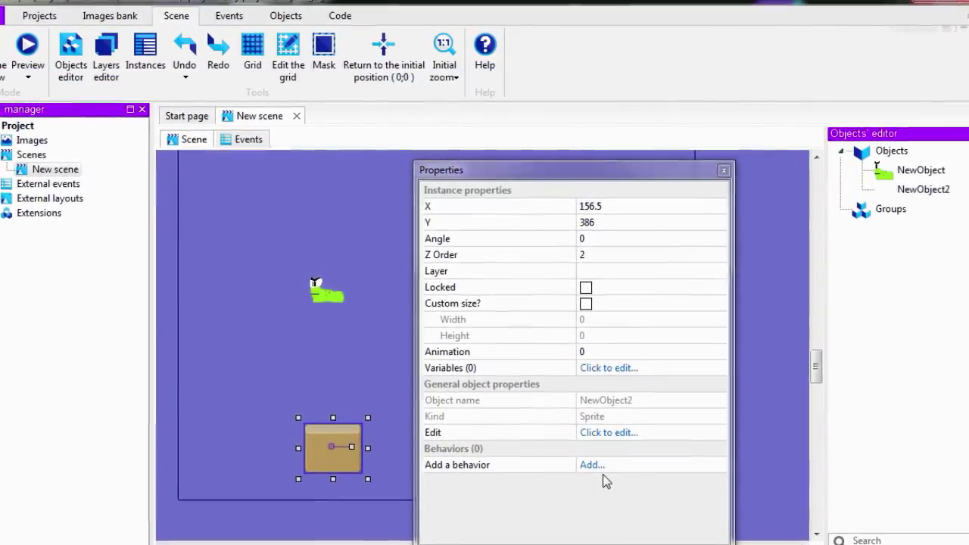
left_click(592, 477)
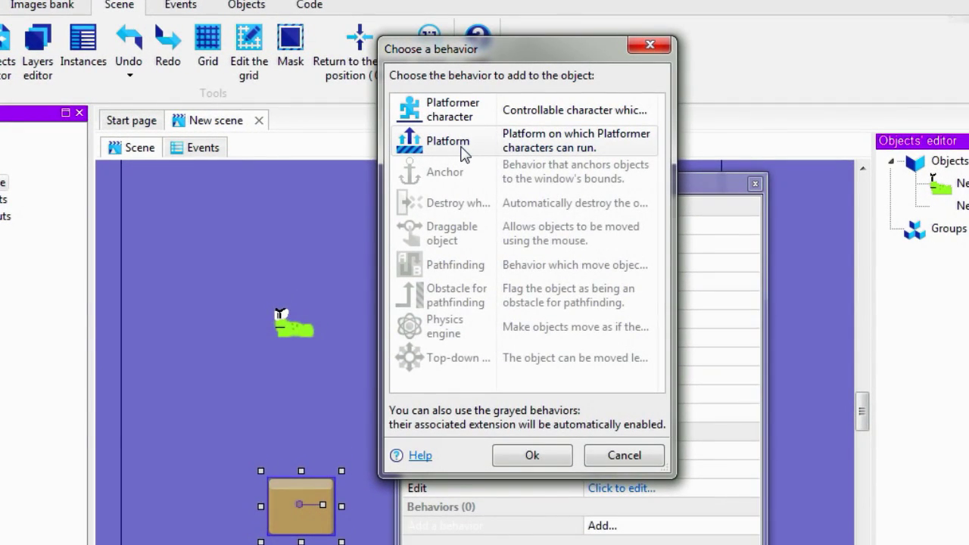
left_click(454, 142)
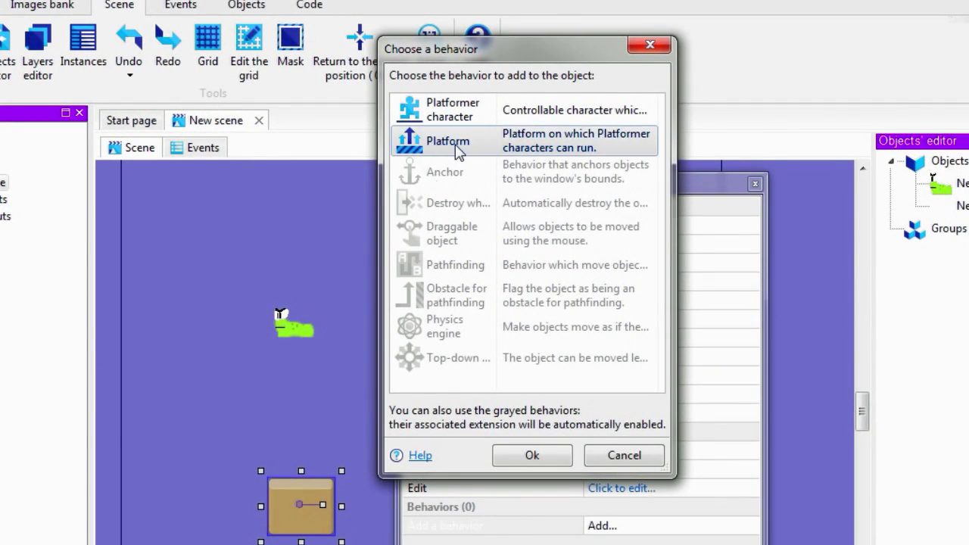
left_click(532, 455)
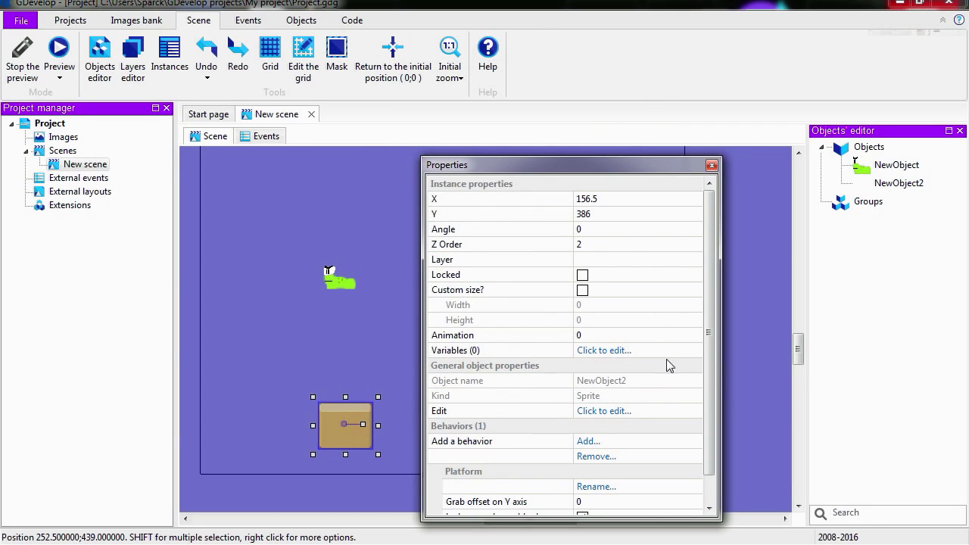
Set the Type of the block's Platform behavior to Platform and close its properties.
scroll(707, 378, "down", 1)
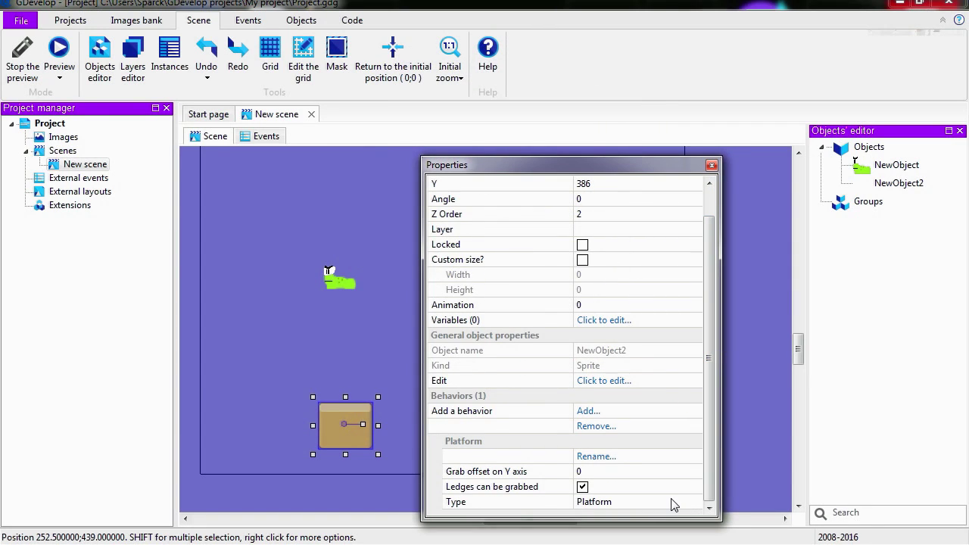
left_click(672, 503)
left_click(695, 504)
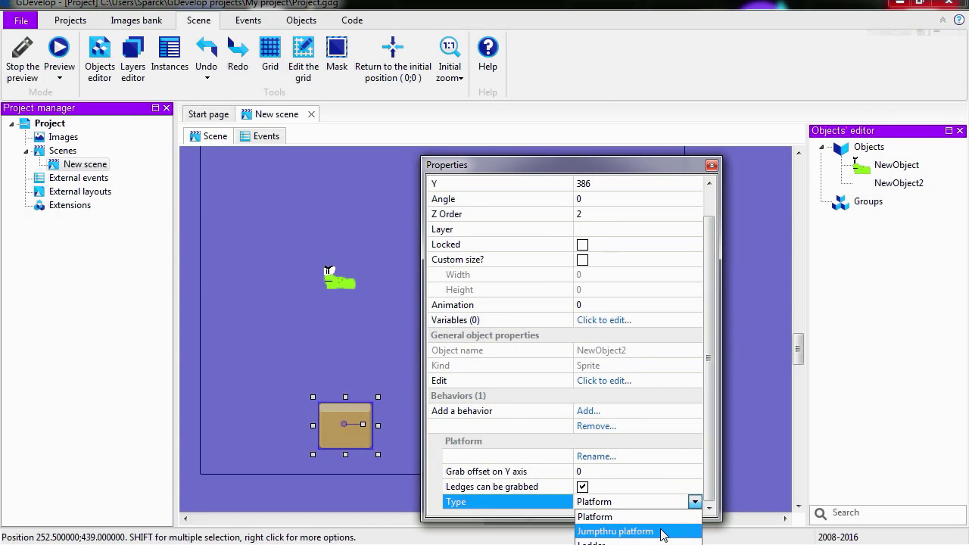
left_click(606, 517)
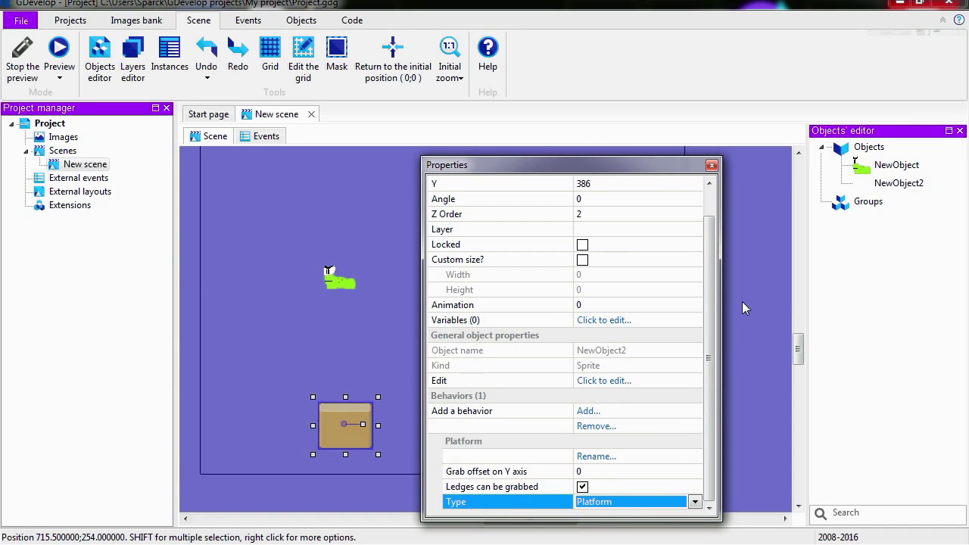
left_click(710, 165)
Preview the scene in the browser and test moving the worm left and right and jumping on the block.
left_click(351, 429)
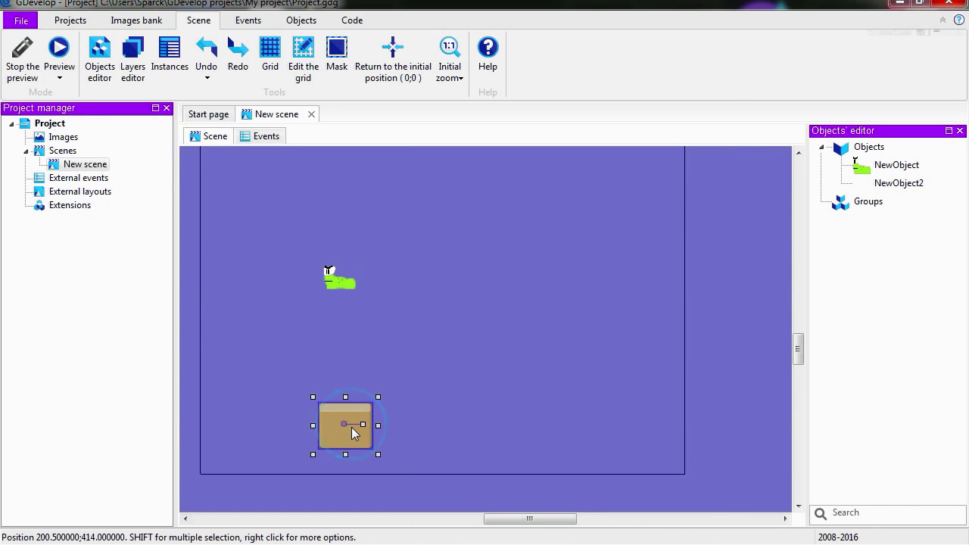
left_click(532, 362)
left_click(62, 49)
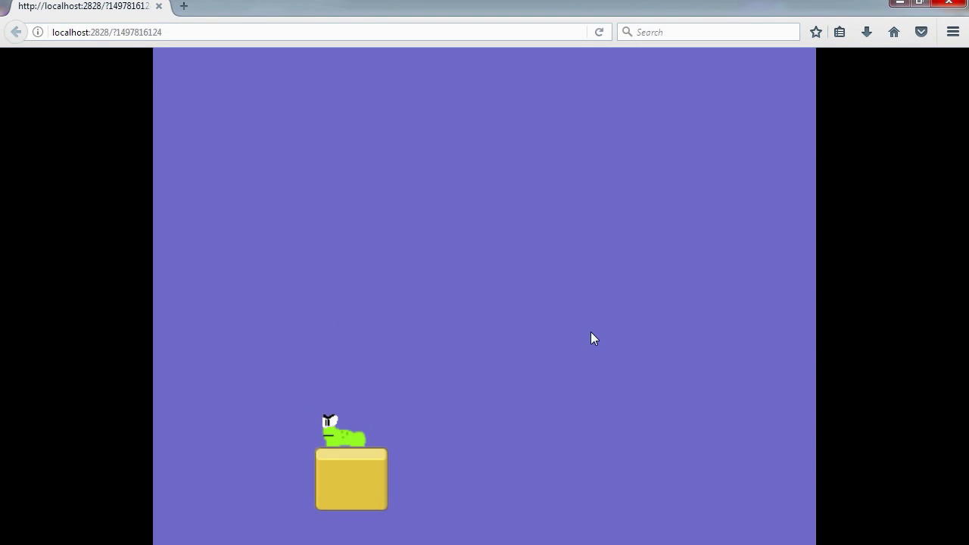
key("Left")
key("Right")
key("Right")
key("Left")
key("Right")
key("space")
key("Right")
key("Left")
key("space")
key("space")
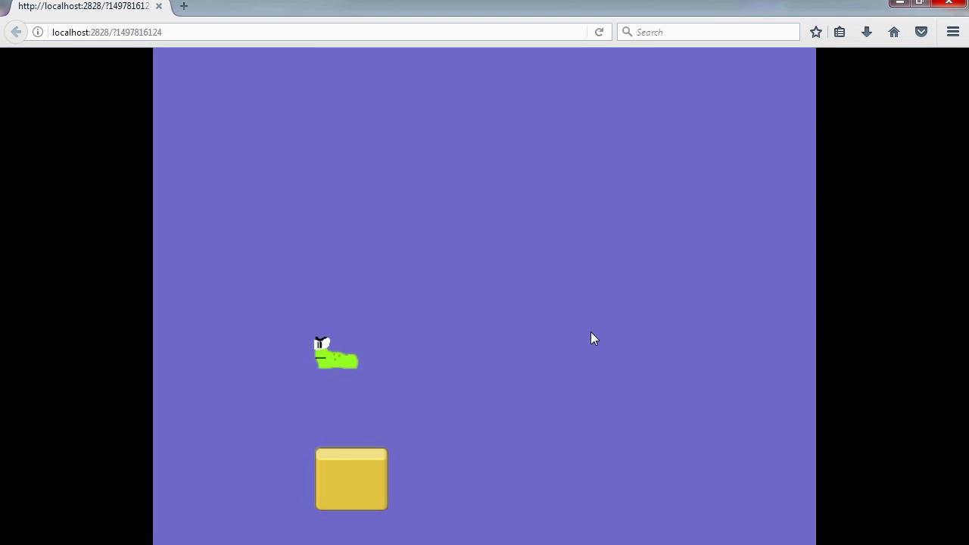
key("Right")
key("Left")
key("Right")
key("space")
key("space")
key("space")
key("space")
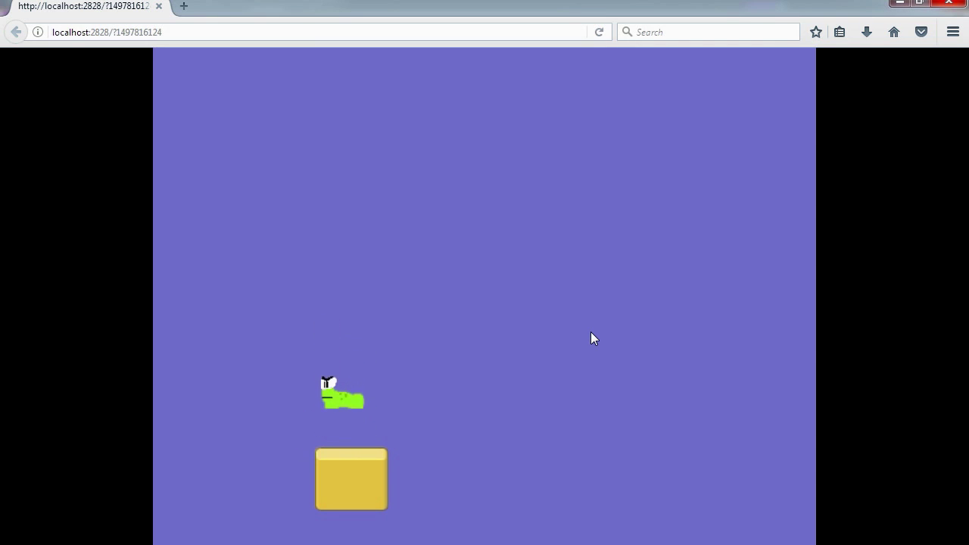
Close the browser preview and move the yellow block to the scene's lower-left corner.
left_click(948, 4)
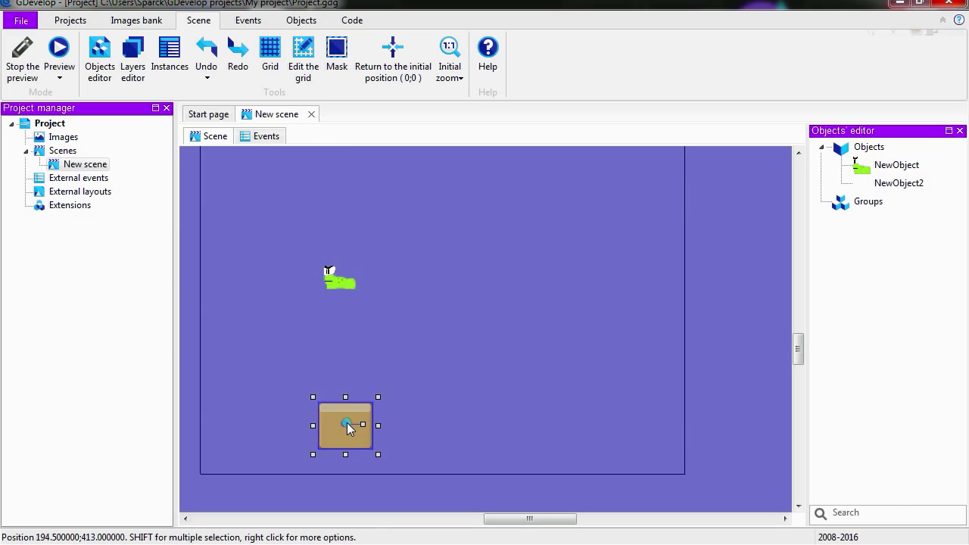
left_click_drag(352, 448, 271, 452)
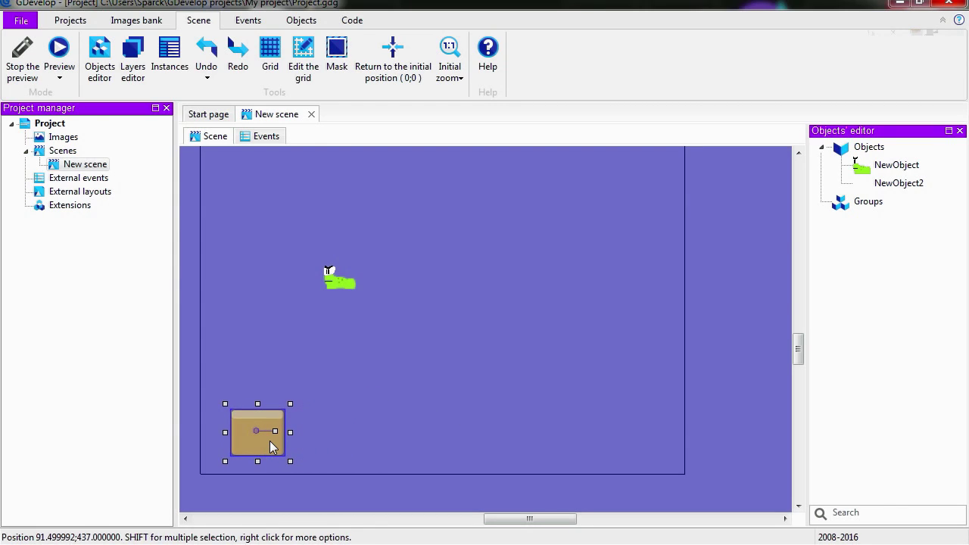
Check the Platform behavior settings in the yellow block's properties.
double_click(271, 445)
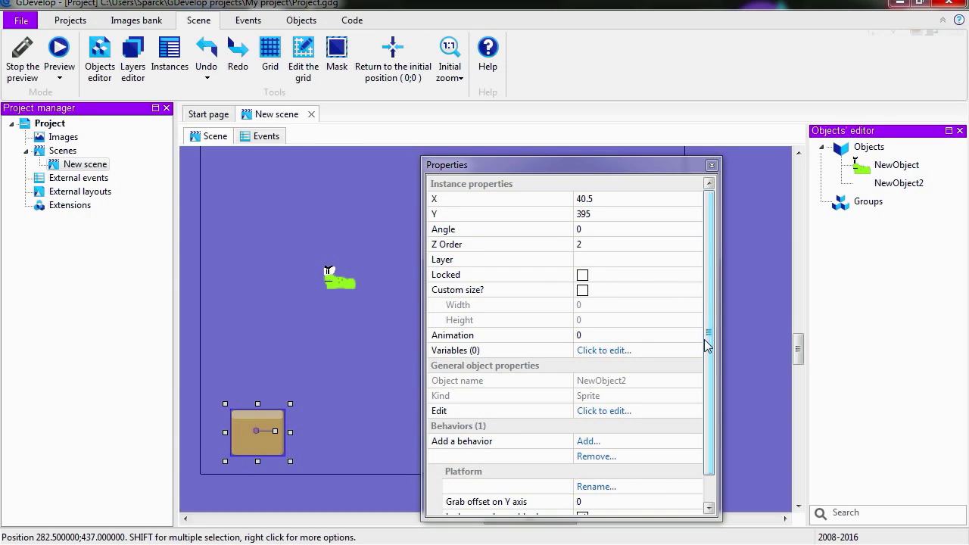
scroll(704, 356, "down", 2)
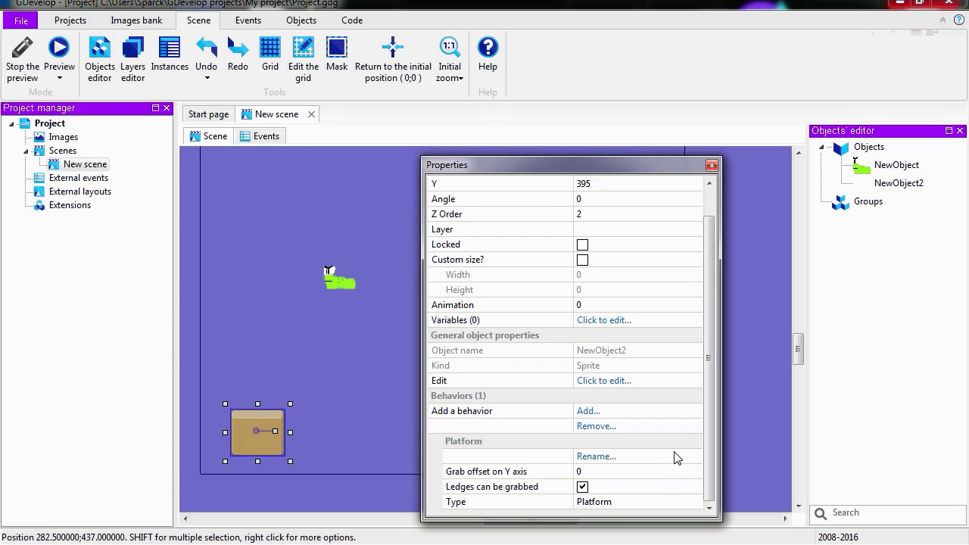
left_click(711, 165)
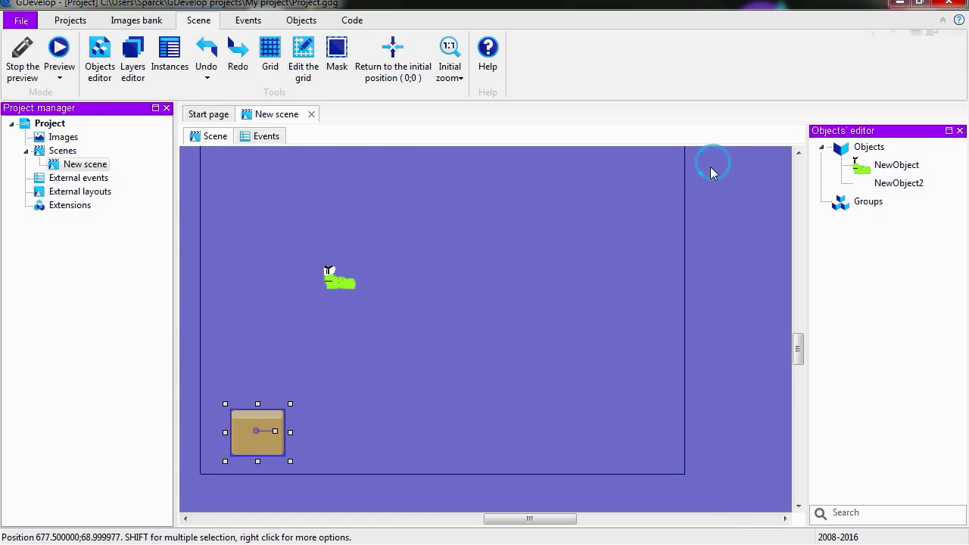
Insert a new Tiled Sprite object beside the yellow block, activating its extension for the game.
right_click(356, 446)
left_click(417, 456)
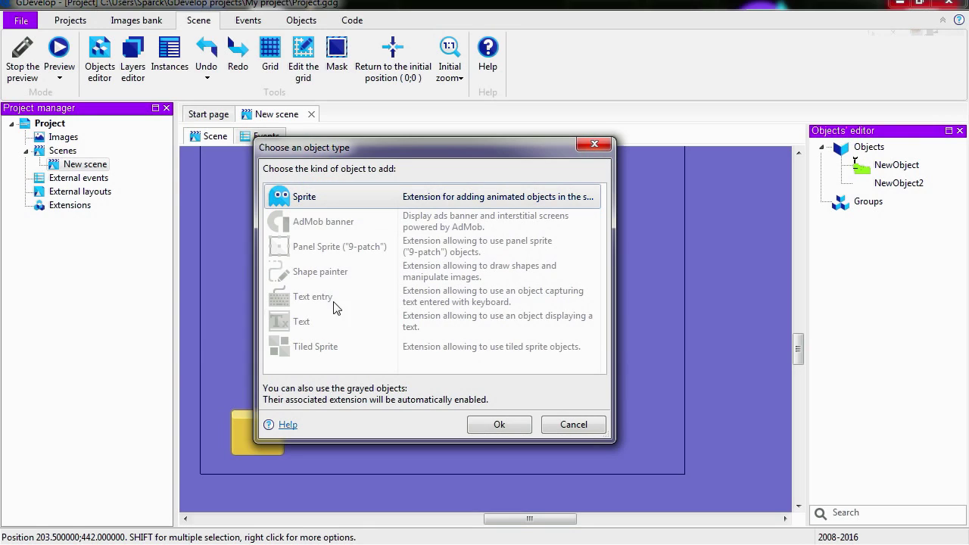
left_click(324, 348)
double_click(324, 348)
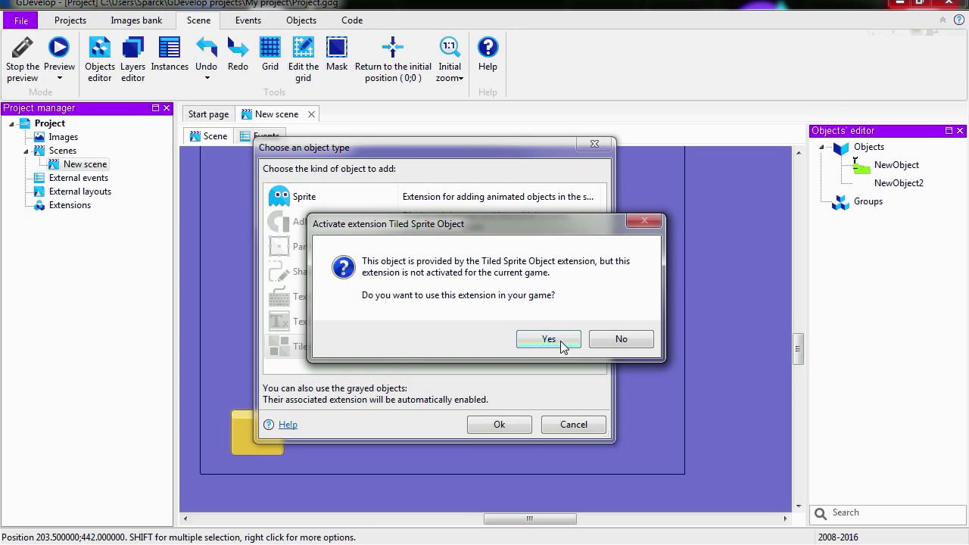
left_click(560, 342)
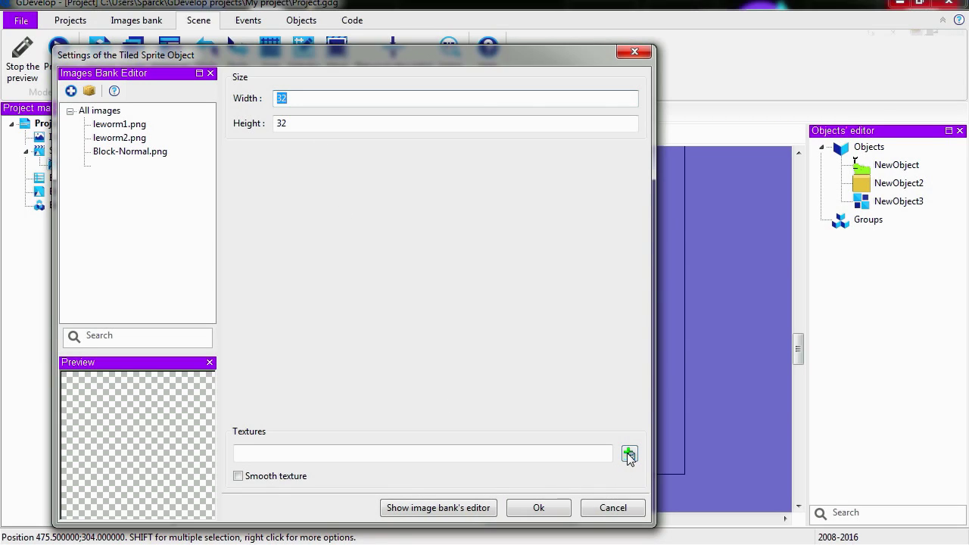
Assign Block-Normal.png as the texture of the Tiled Sprite object and close its properties.
left_click_drag(217, 56, 362, 34)
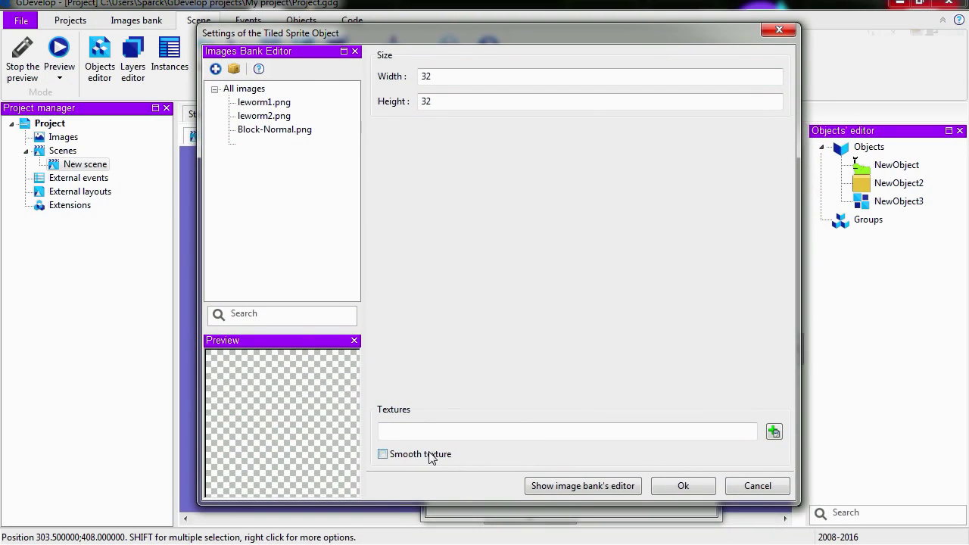
left_click(458, 432)
left_click(775, 433)
left_click(274, 132)
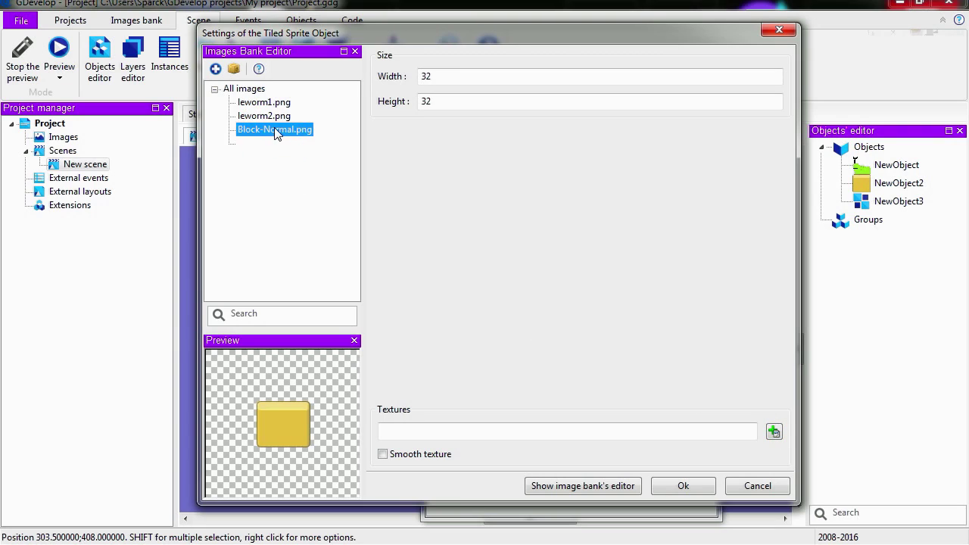
left_click(774, 432)
left_click(683, 485)
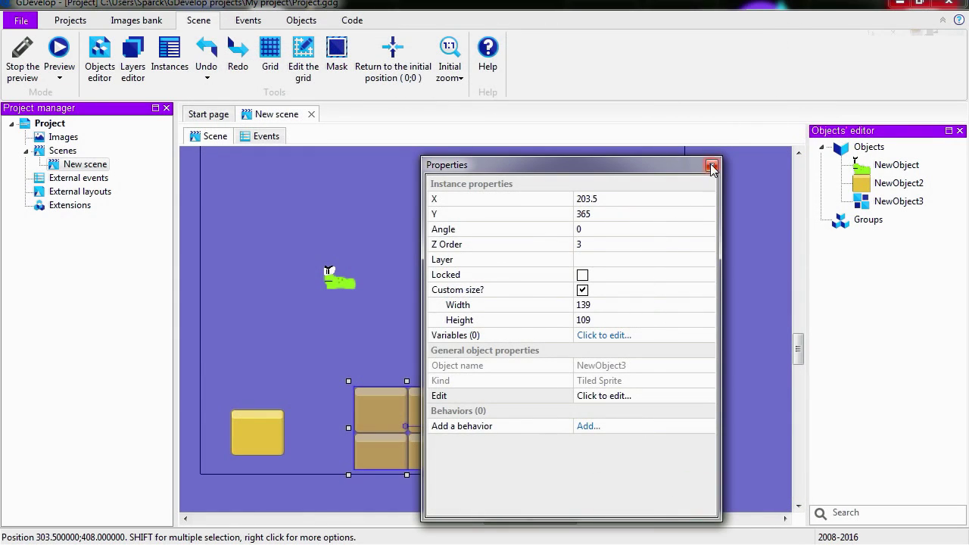
left_click(711, 166)
Move the single block to the scene's upper left and stretch the tiled sprite into a floor about 638 by 60 along the scene's lower edge.
left_click_drag(256, 429, 240, 217)
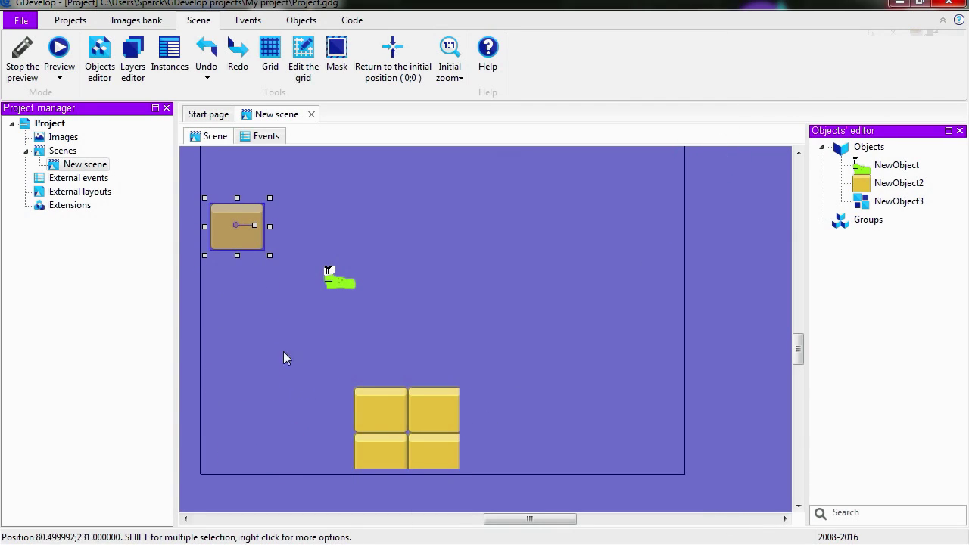
left_click_drag(393, 412, 688, 452)
left_click(719, 395)
left_click(442, 462)
left_click(454, 273)
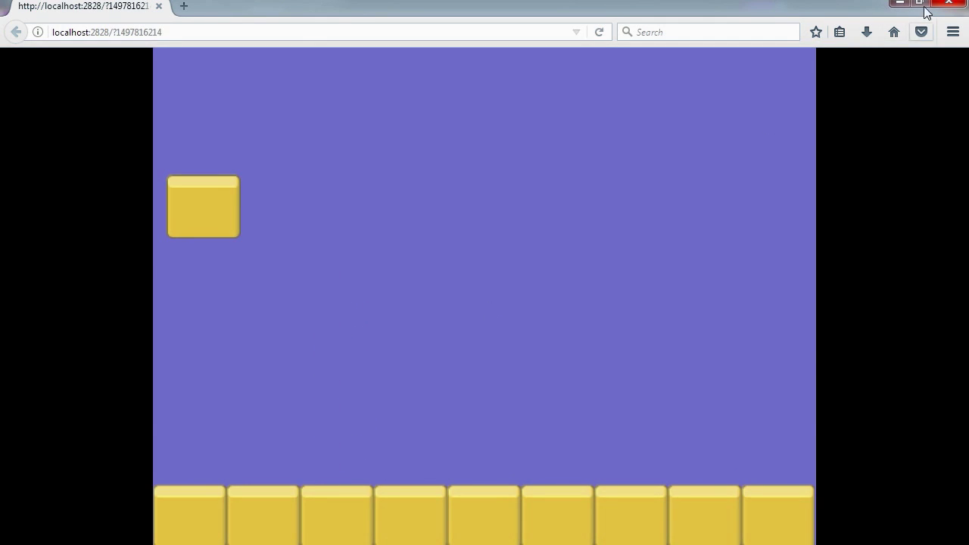
Close the browser preview and add the Platform behavior to the tiled floor.
left_click(947, 4)
double_click(494, 465)
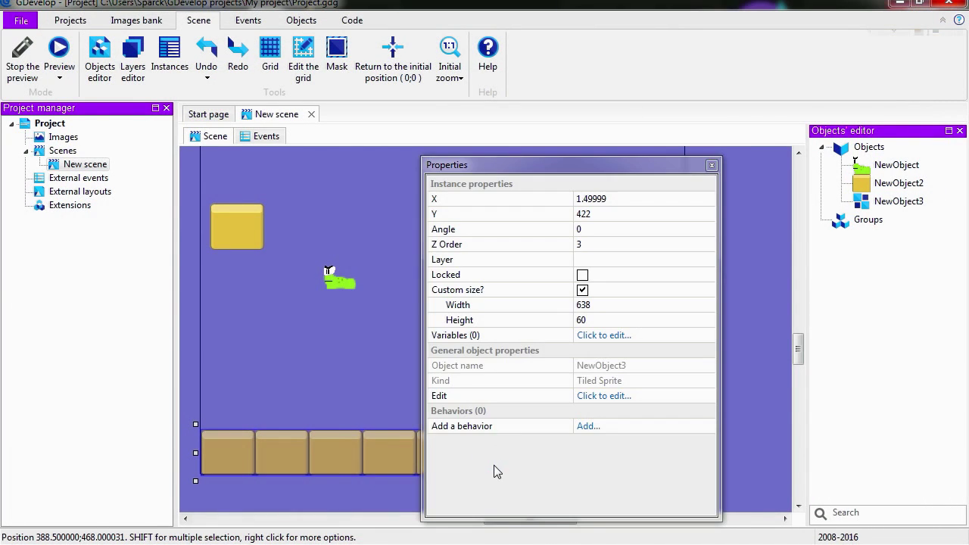
left_click(588, 426)
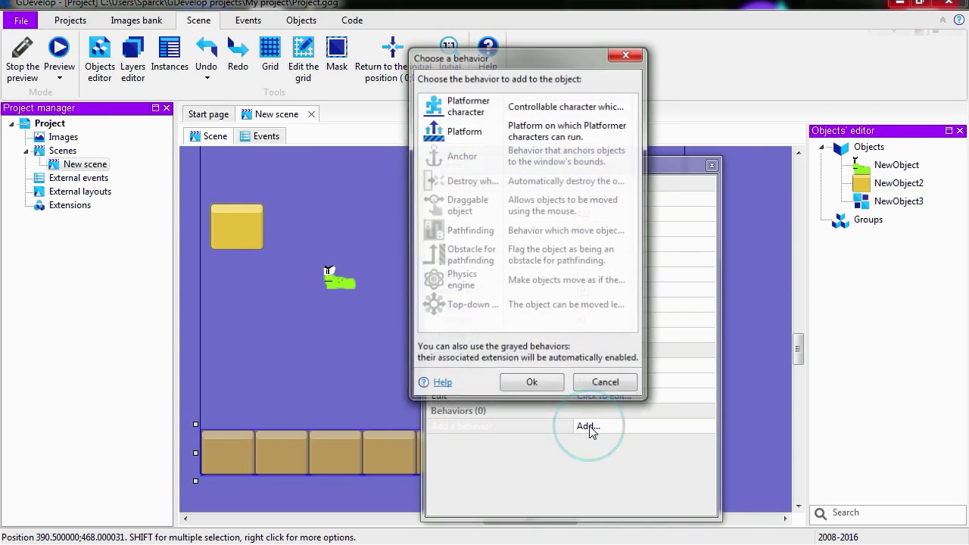
left_click(469, 134)
left_click(534, 385)
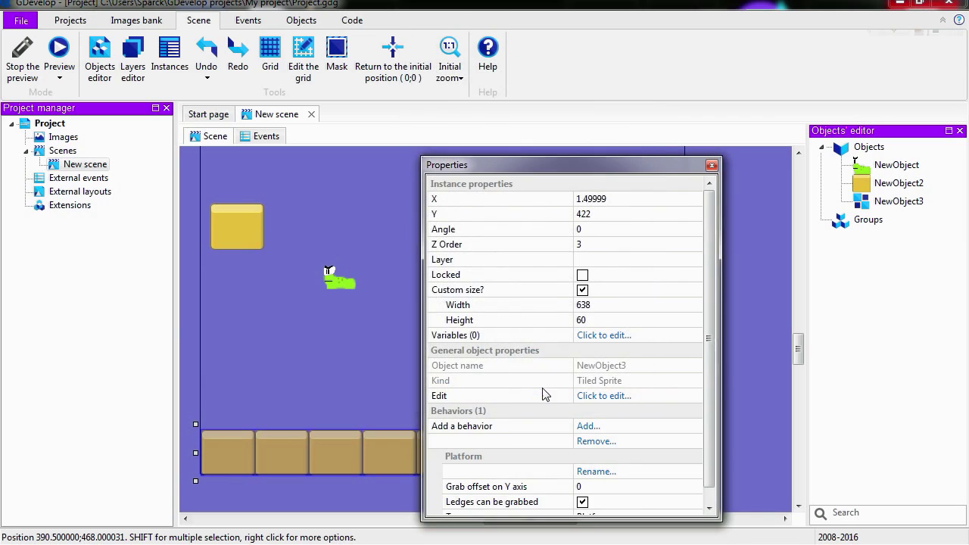
left_click(711, 165)
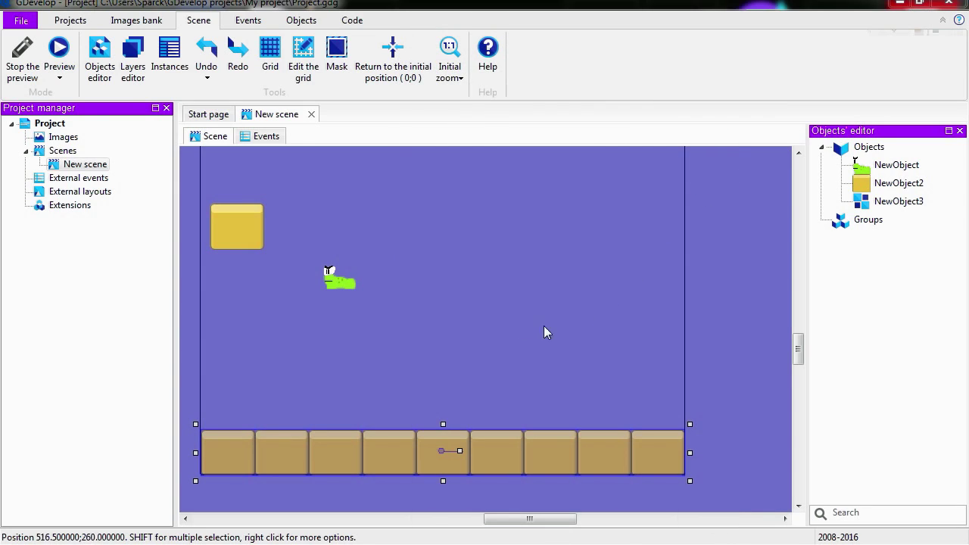
Preview the scene in the browser, test the worm walking and jumping on the tiled floor, and close the preview.
left_click(60, 50)
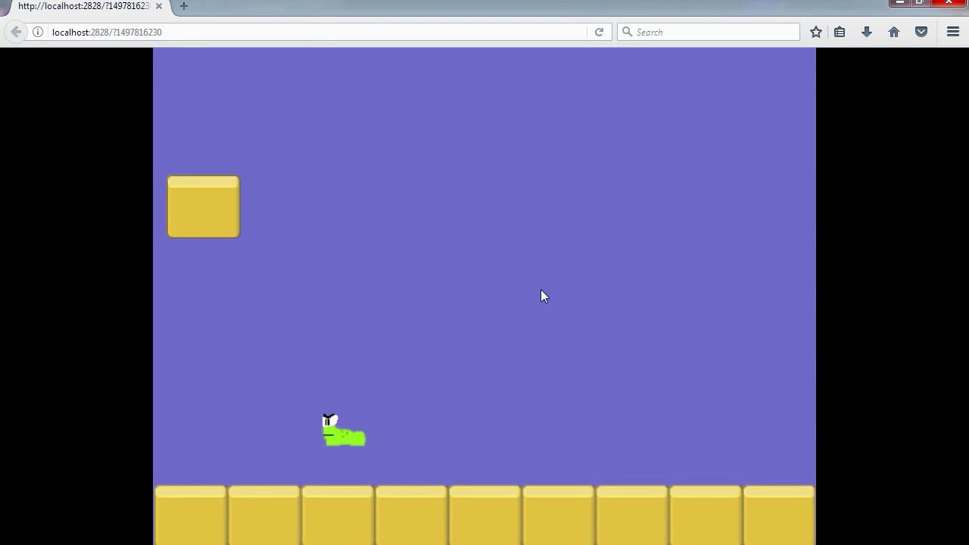
key("Right")
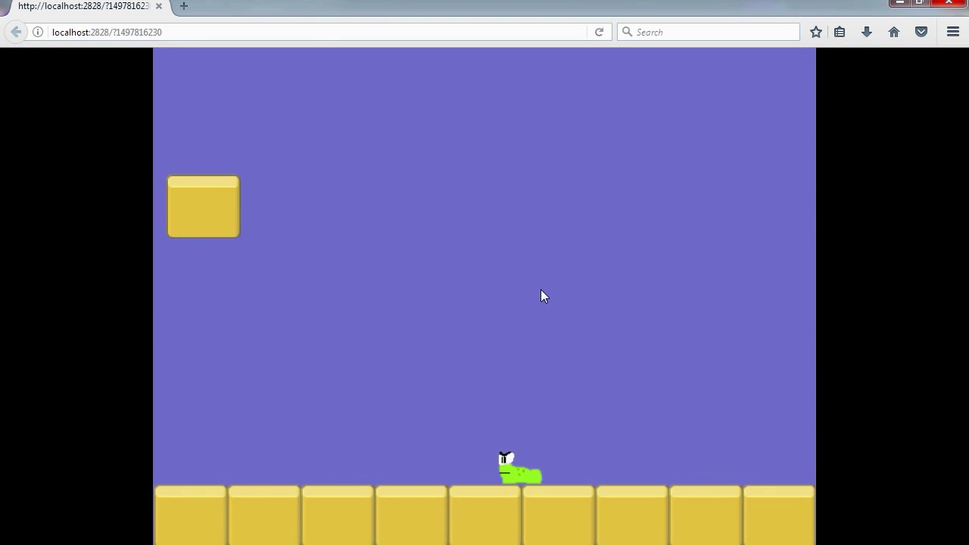
key("Left")
key("Left")
key("Right")
key("Up")
key("Left")
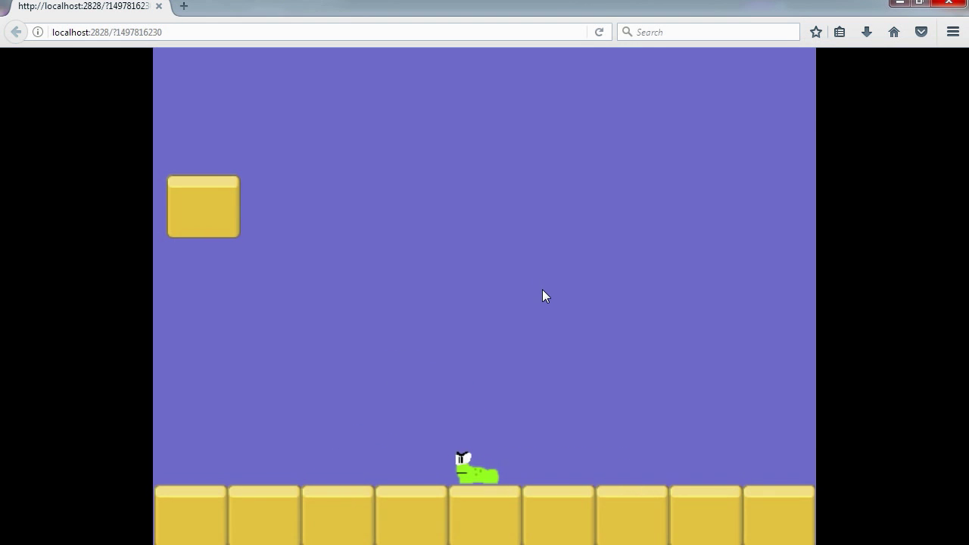
key("Right")
key("Up")
key("Left")
key("Up")
key("Right")
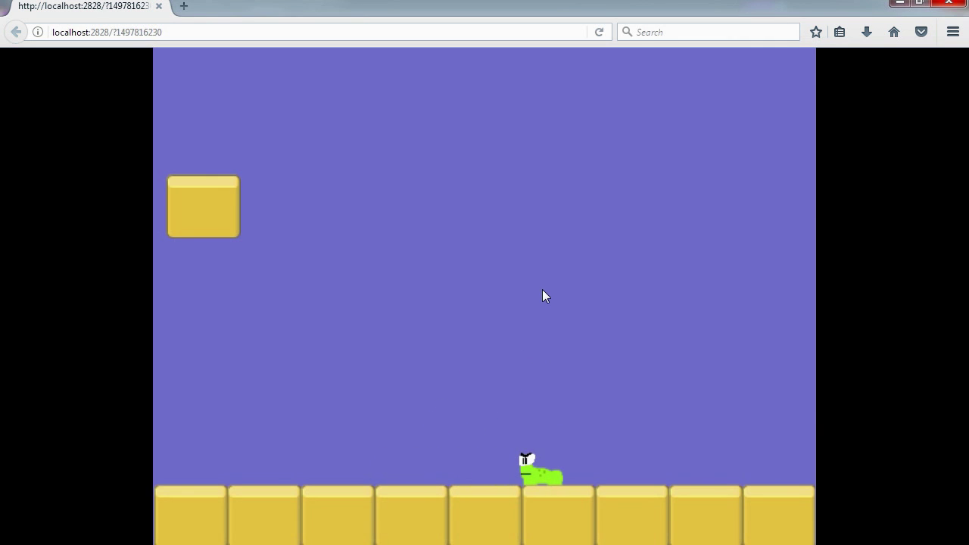
key("Left")
key("Left")
key("Up")
key("Right")
key("Up")
key("Up")
key("Left")
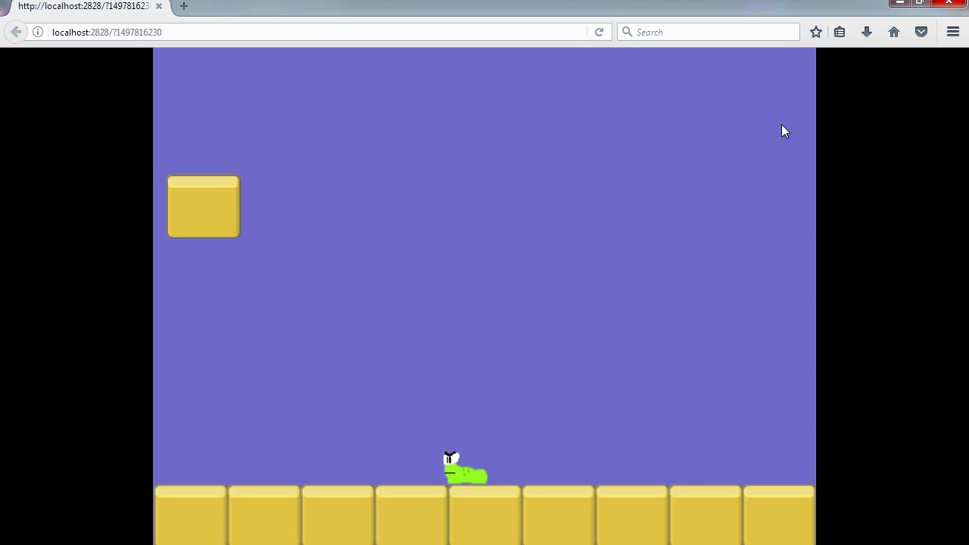
left_click(948, 3)
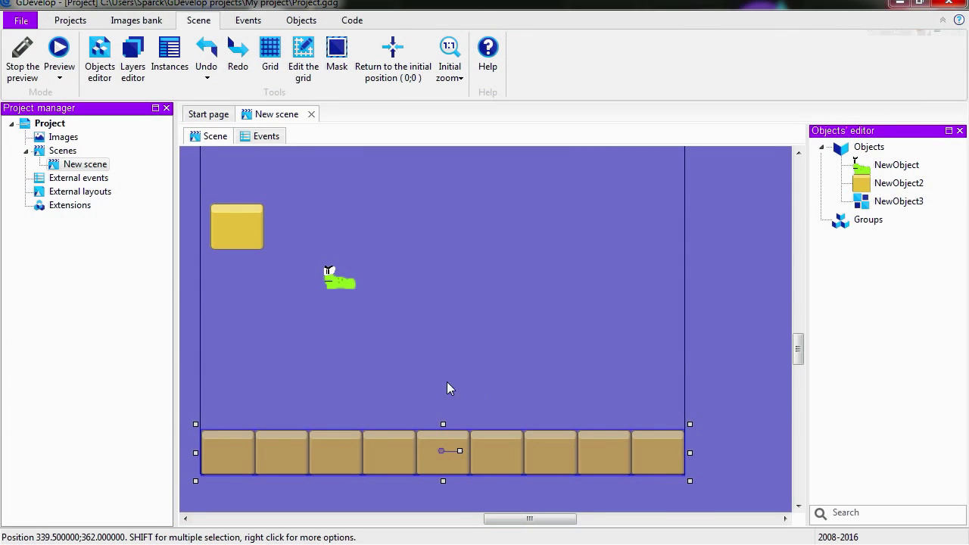
Move the single yellow block onto the floor, above the second tile from the floor's right end.
middle_click_drag(432, 367, 458, 391)
left_click_drag(265, 271, 631, 452)
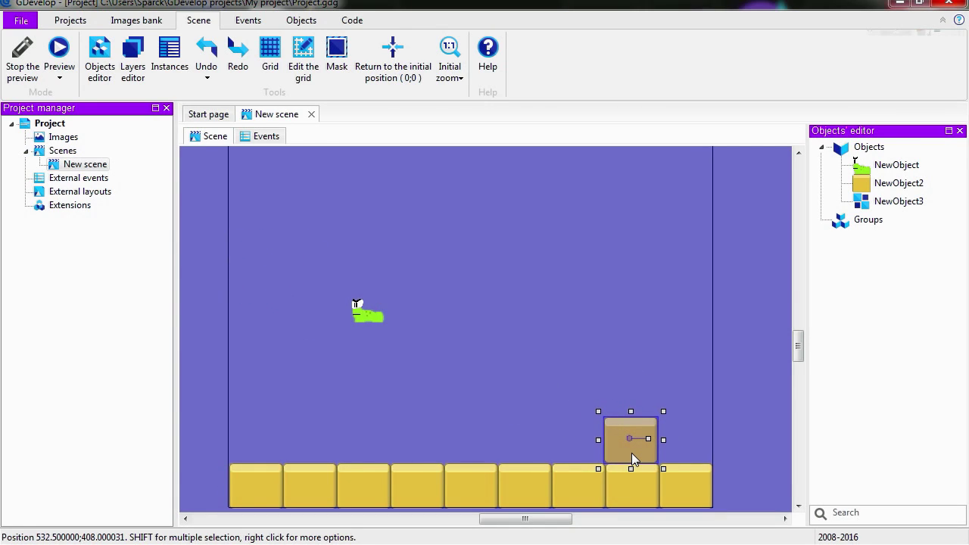
left_click(584, 333)
middle_click_drag(486, 379, 499, 351)
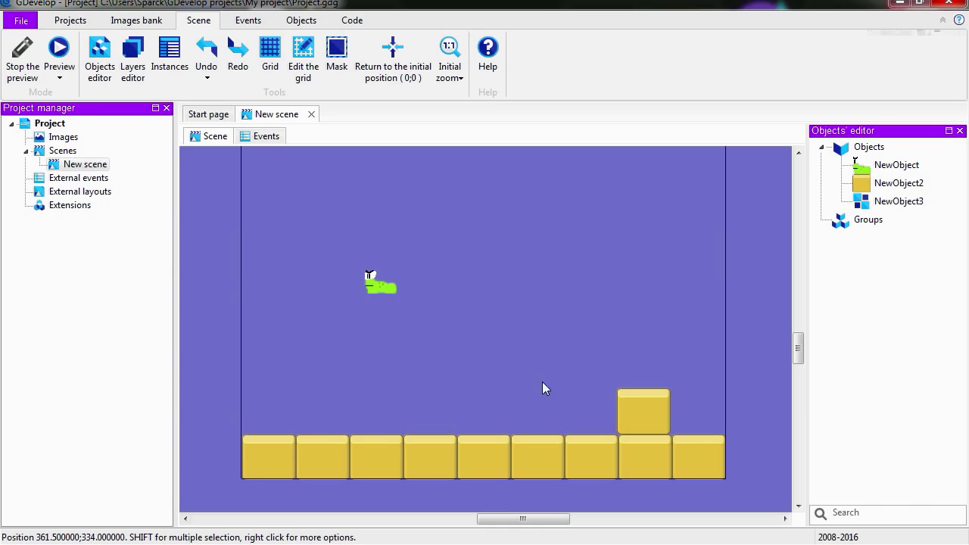
left_click_drag(641, 418, 643, 420)
left_click(538, 352)
middle_click_drag(316, 163, 303, 180)
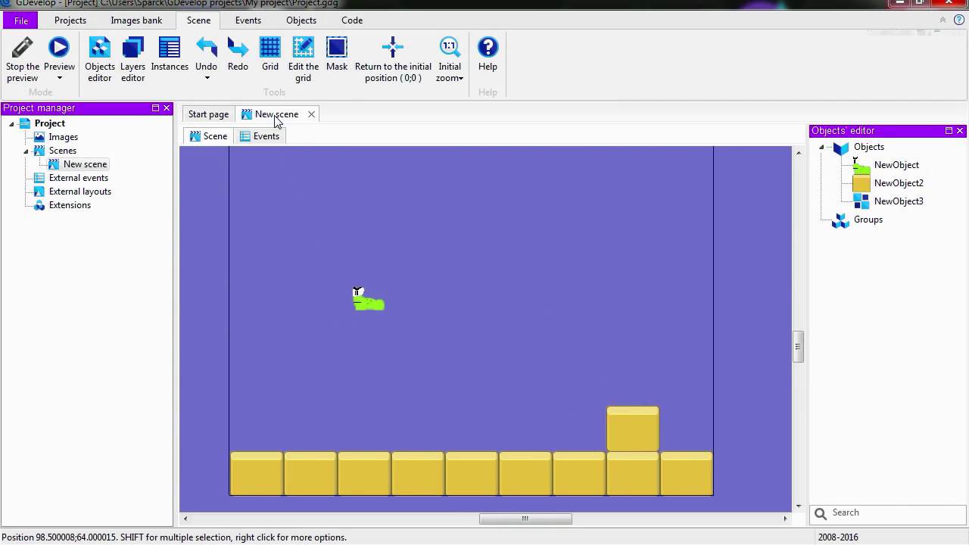
Add an event to the scene's events and start a Keyboard condition for it.
left_click(266, 138)
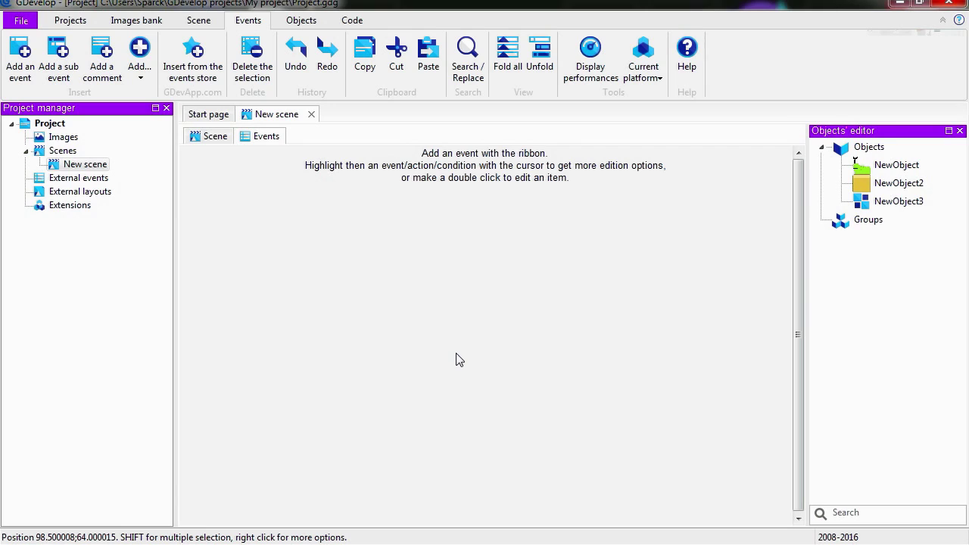
left_click(30, 65)
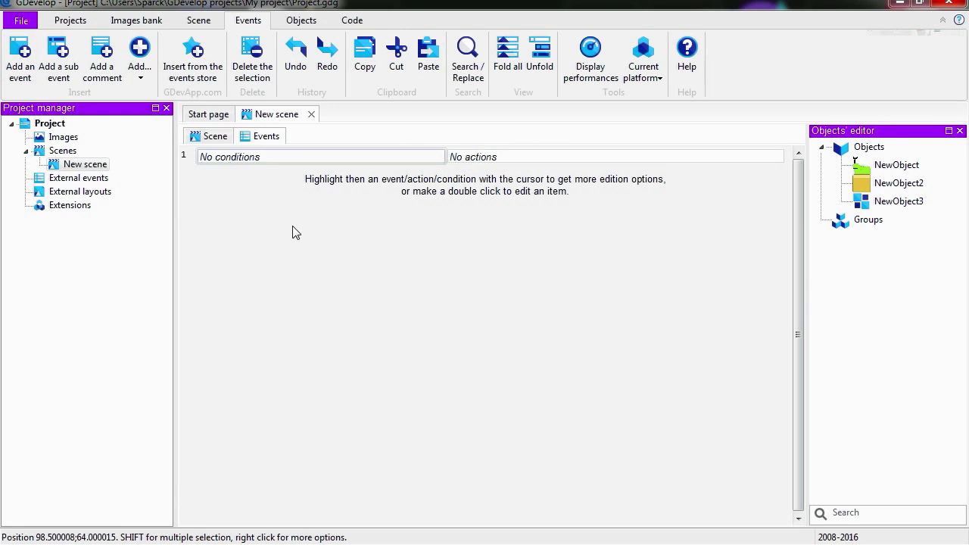
left_click(253, 168)
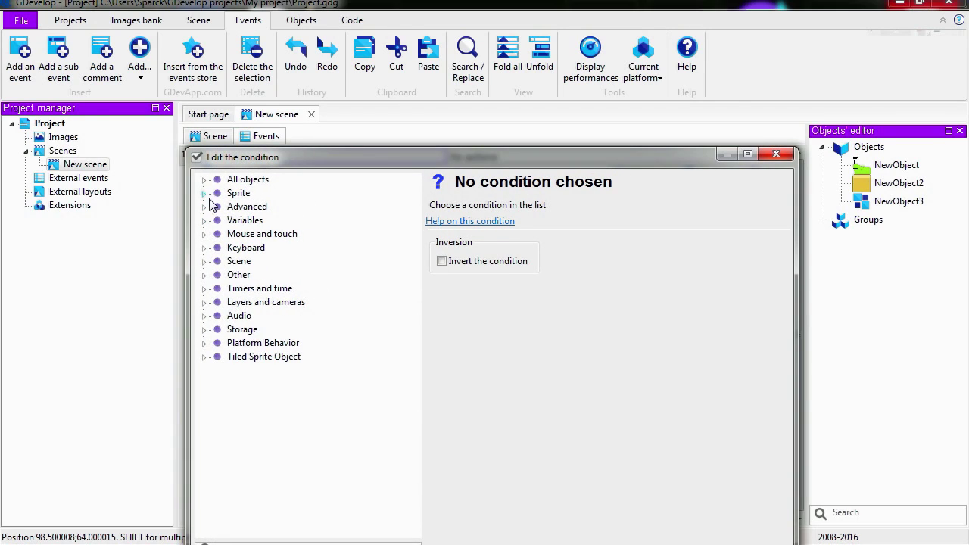
left_click(203, 249)
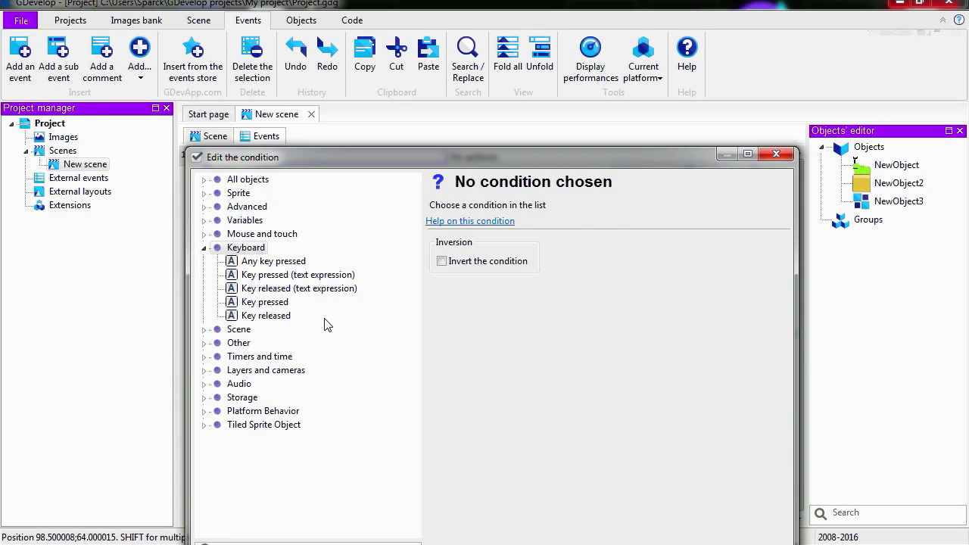
left_click(280, 275)
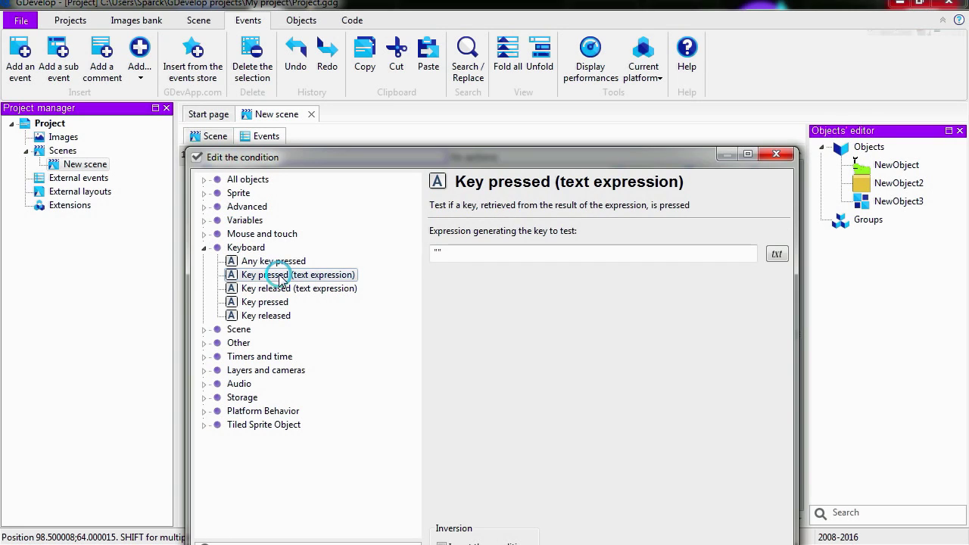
left_click(774, 255)
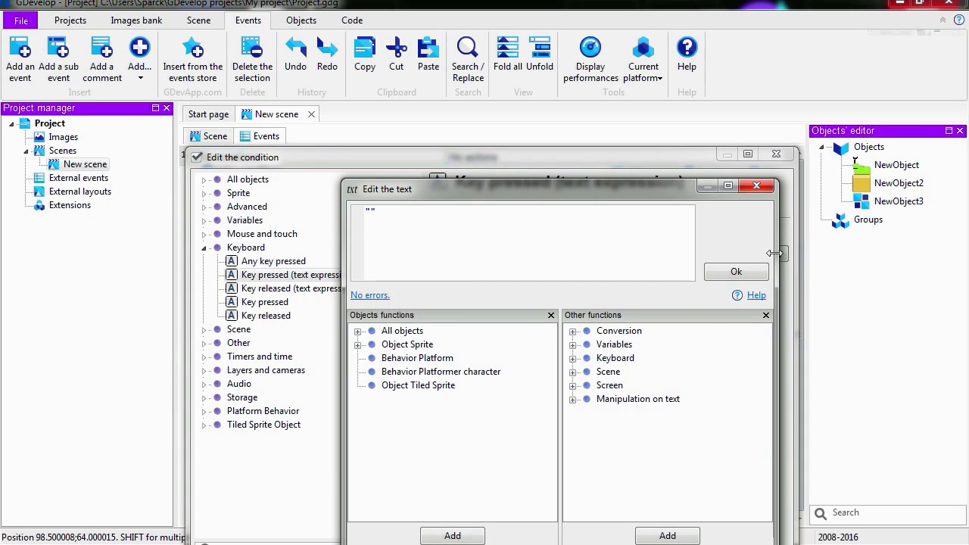
left_click(764, 189)
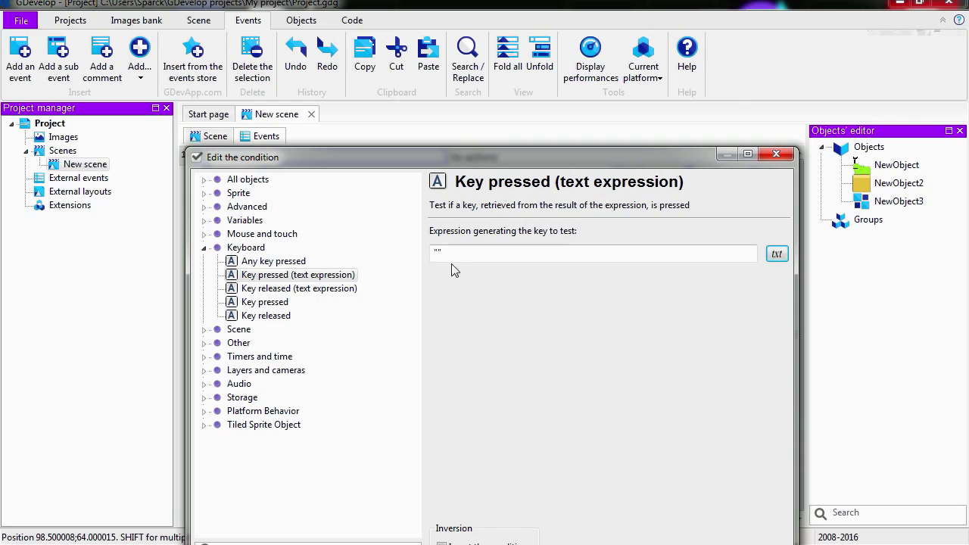
Set the event's condition to Key pressed with the Right key and confirm it.
left_click(291, 302)
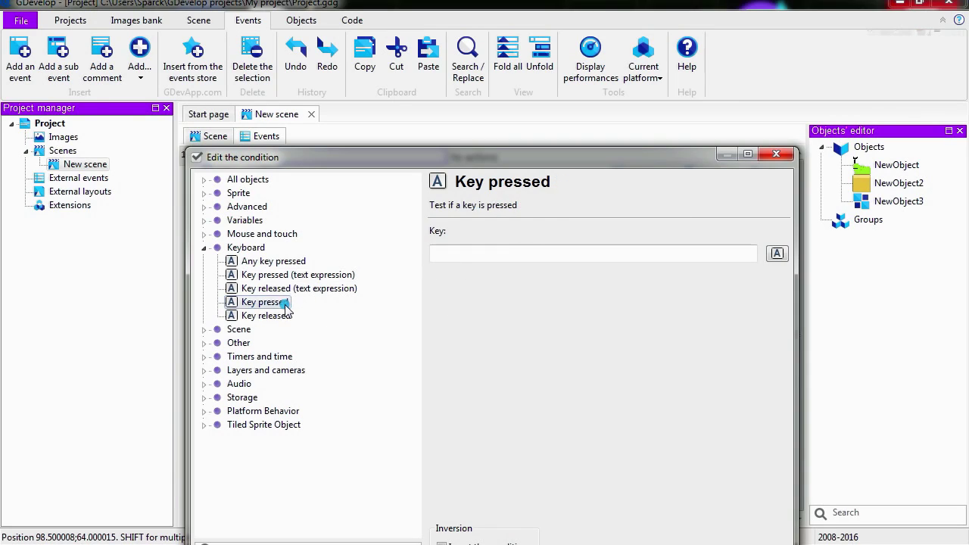
left_click(776, 253)
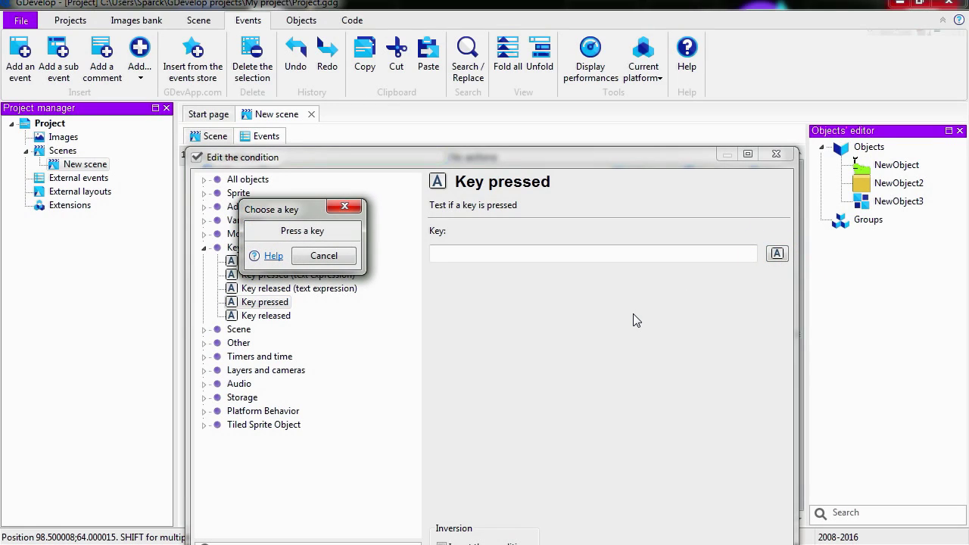
key("Right")
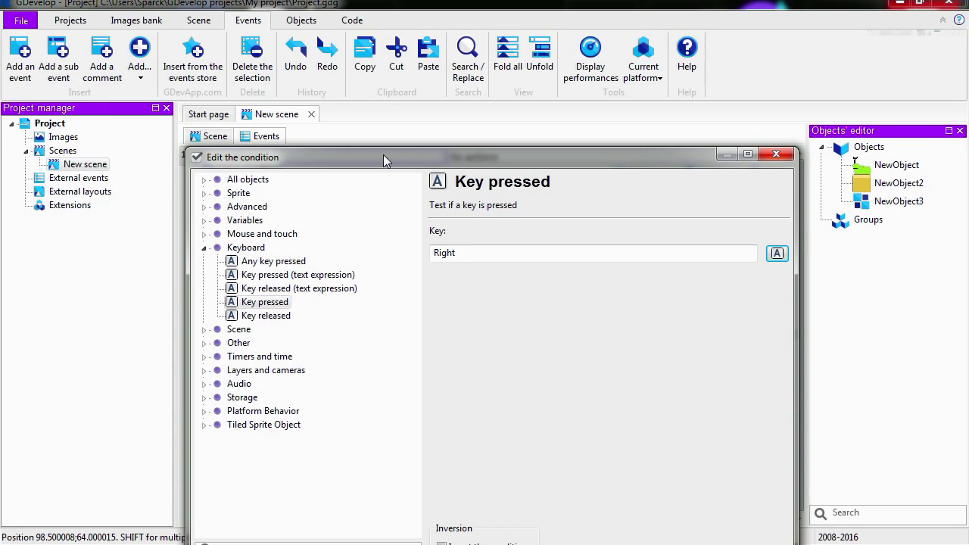
left_click_drag(408, 162, 404, 124)
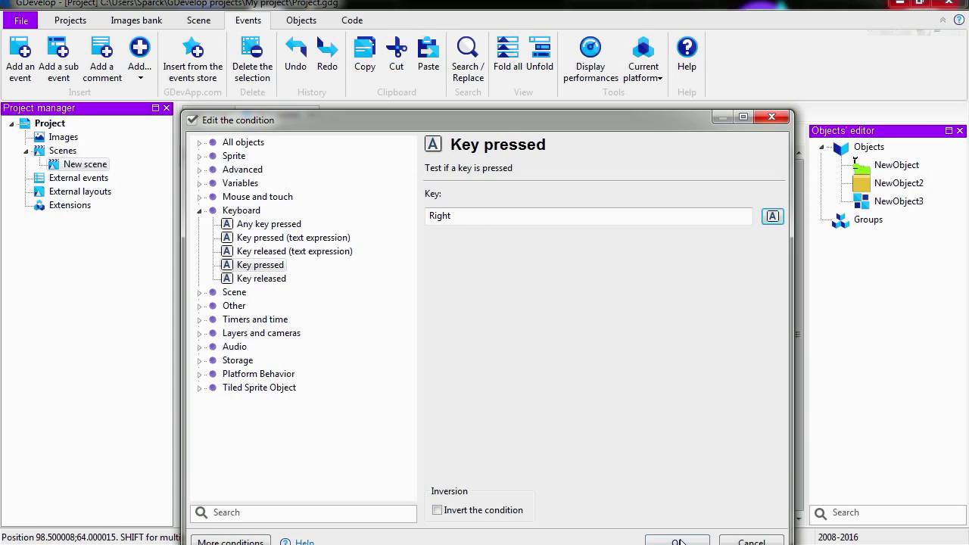
left_click_drag(482, 131, 488, 96)
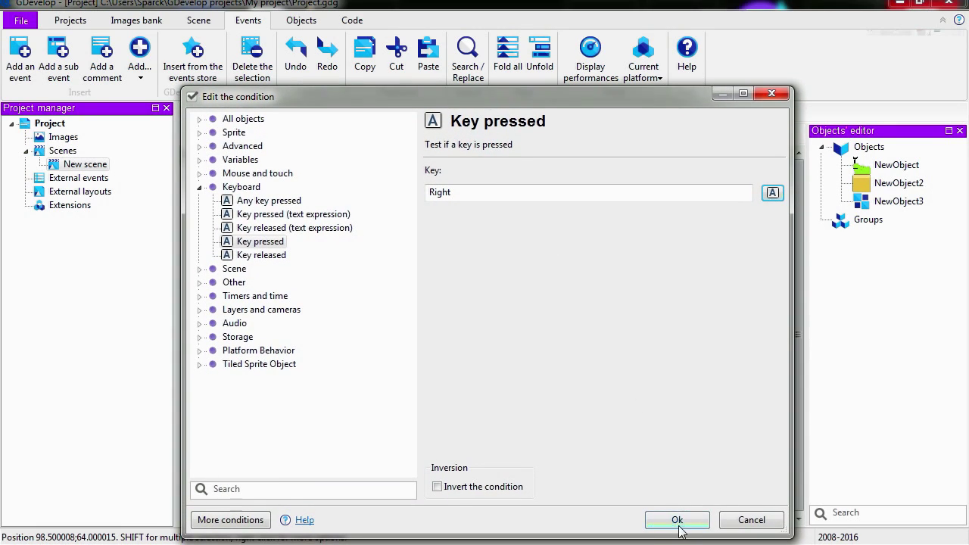
left_click(681, 519)
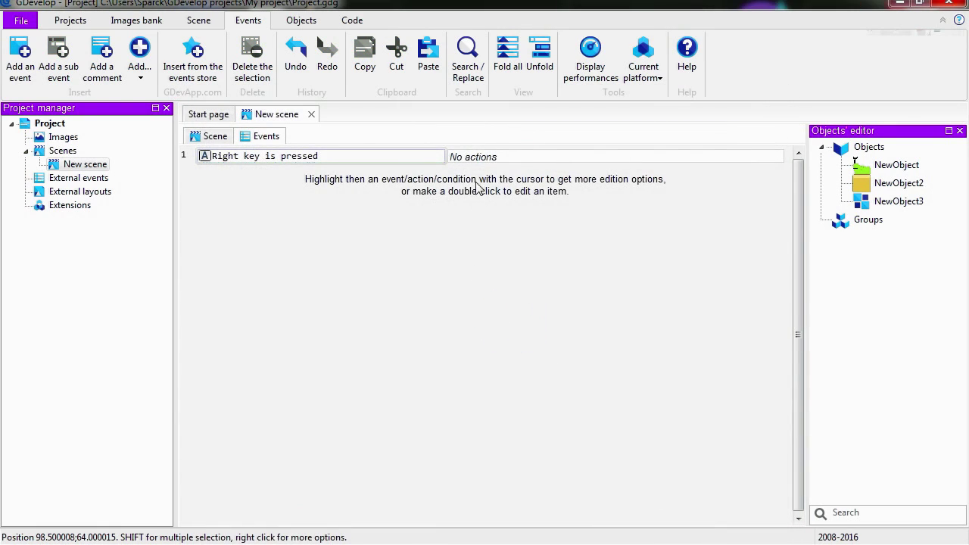
mouse_move(478, 176)
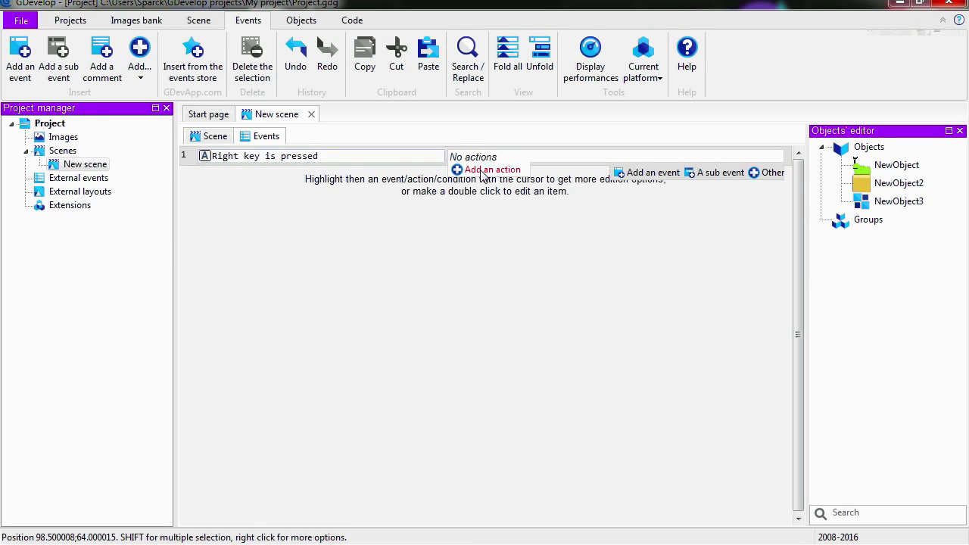
left_click(490, 170)
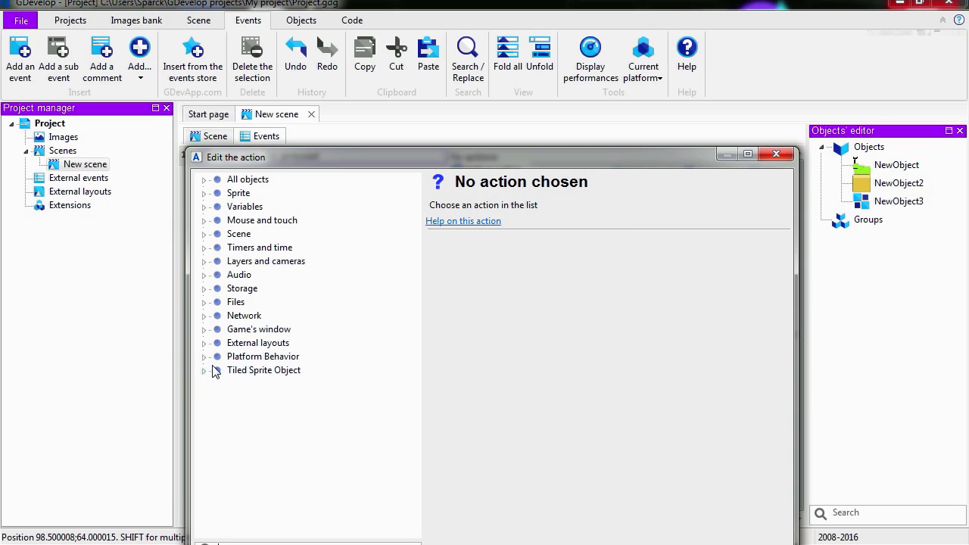
left_click(204, 194)
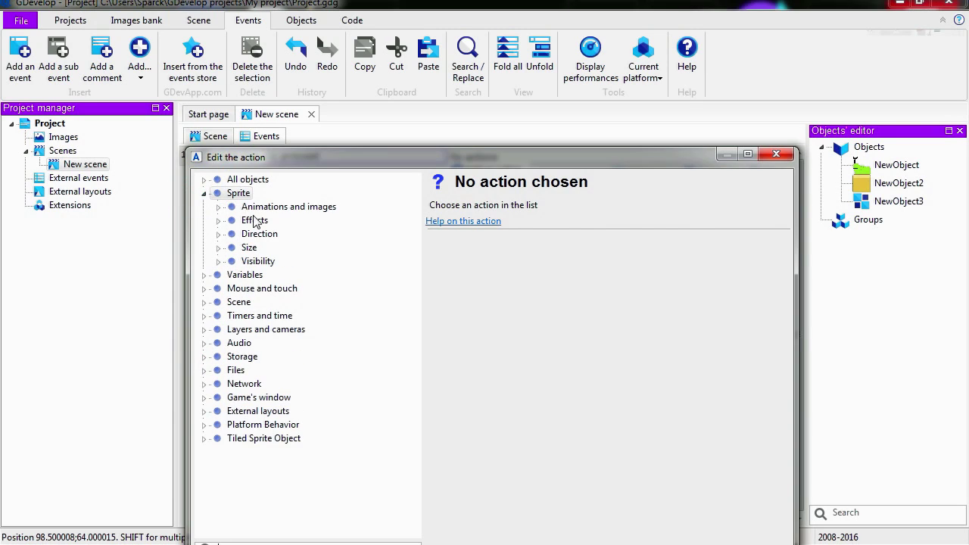
double_click(297, 208)
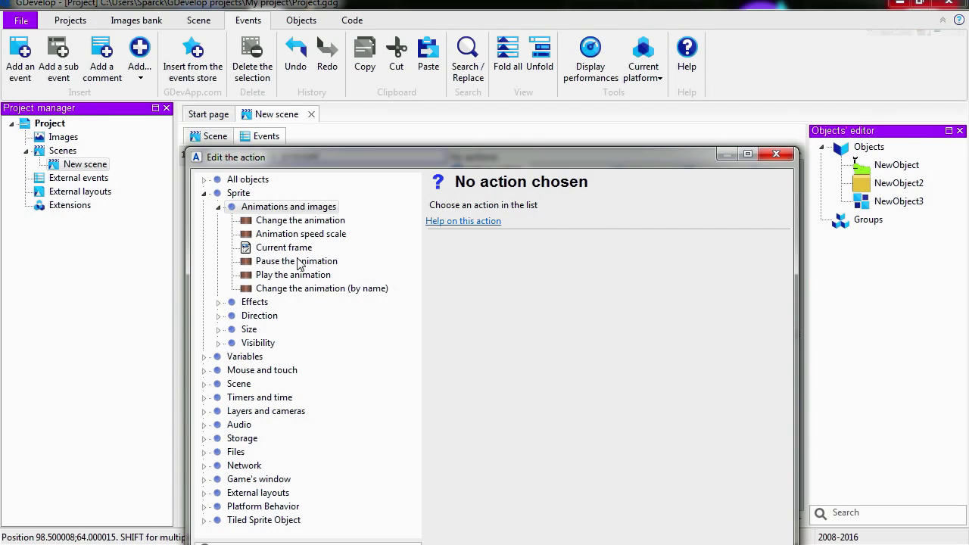
left_click(219, 208)
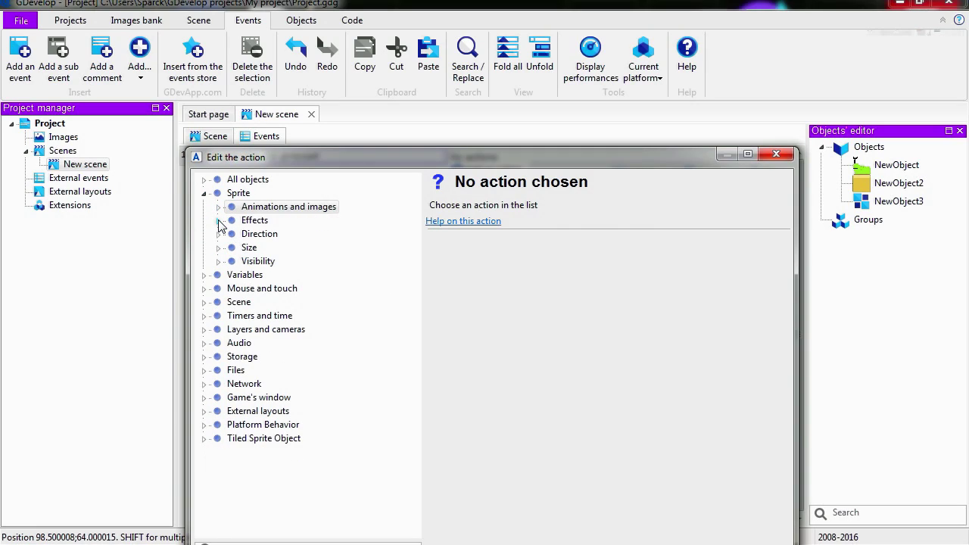
left_click(218, 220)
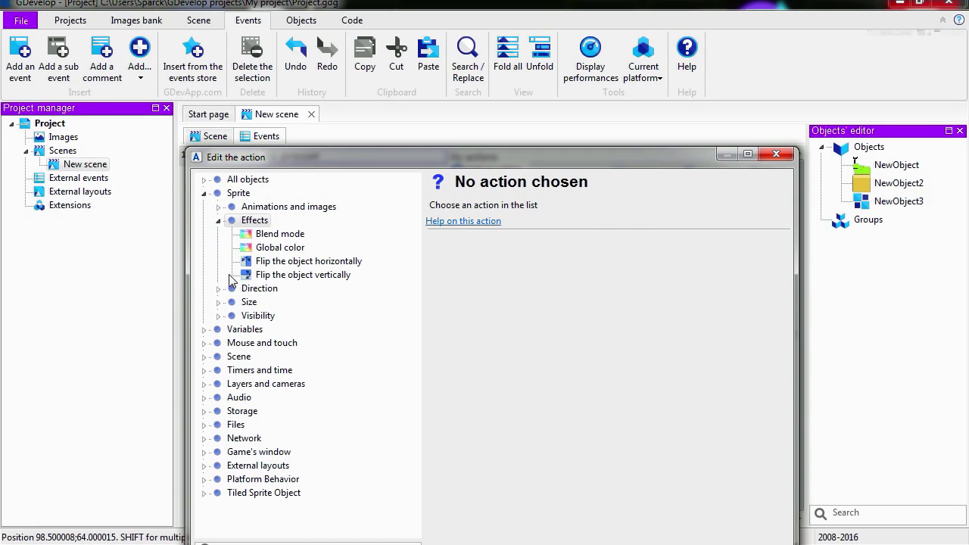
left_click(292, 262)
left_click(777, 255)
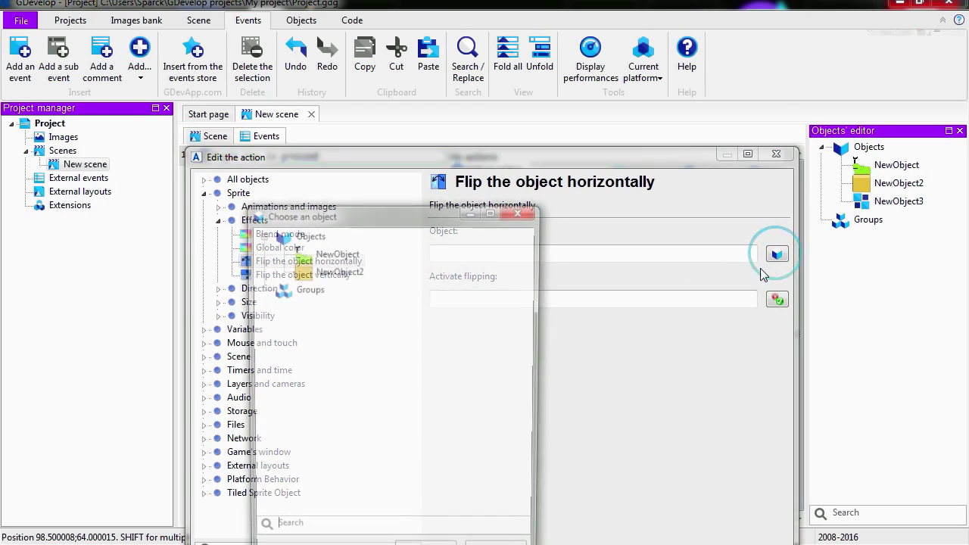
left_click(336, 254)
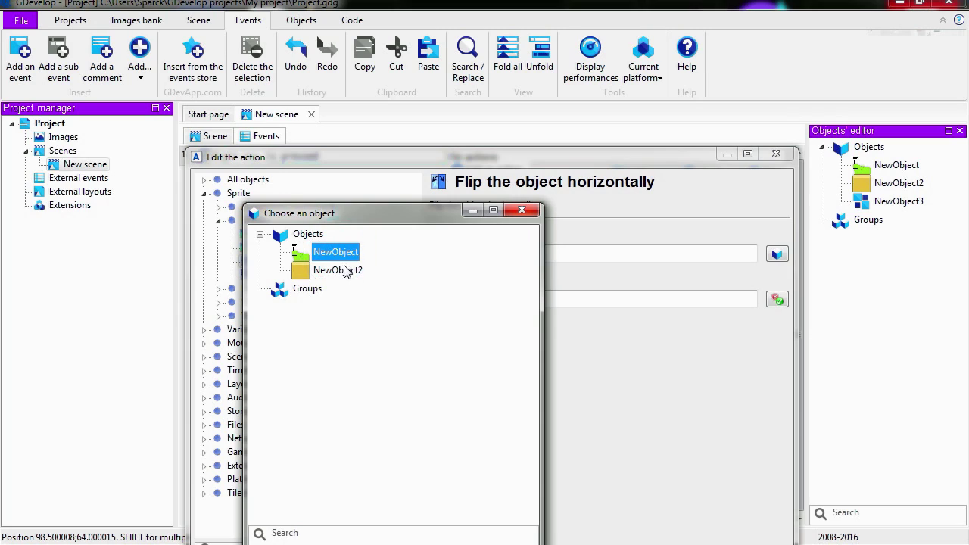
left_click(521, 210)
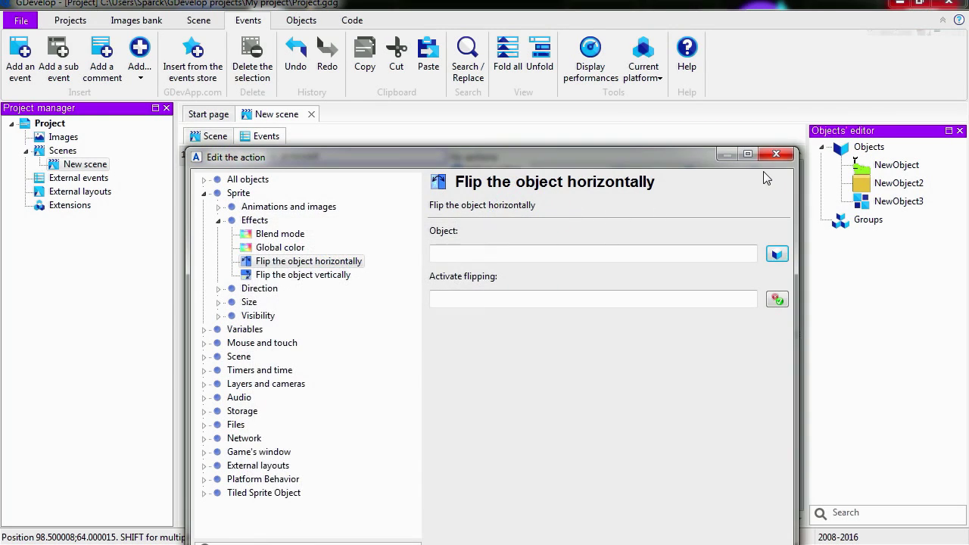
left_click(776, 154)
Rename the worm object NewObject to leworm.
left_click(893, 166)
left_click(890, 167)
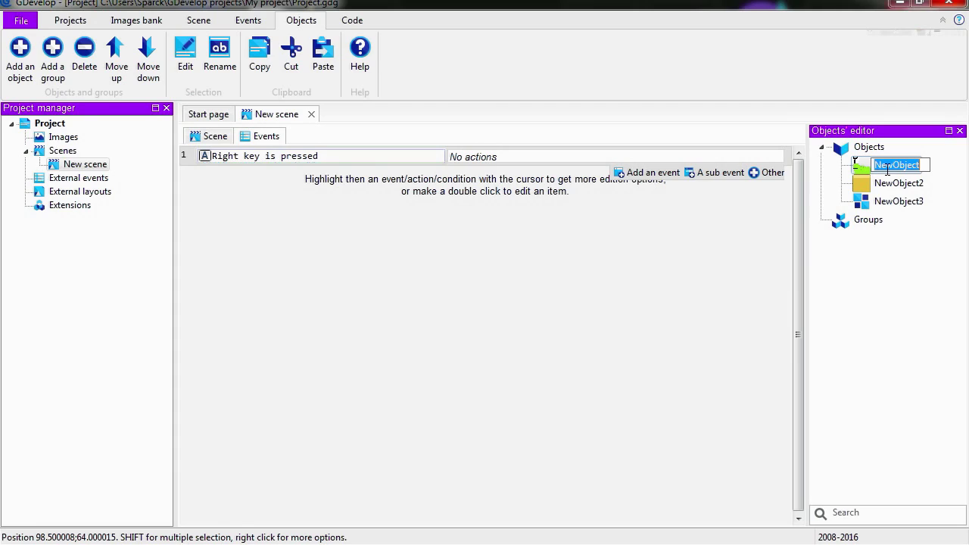
type("leworm")
key("Return")
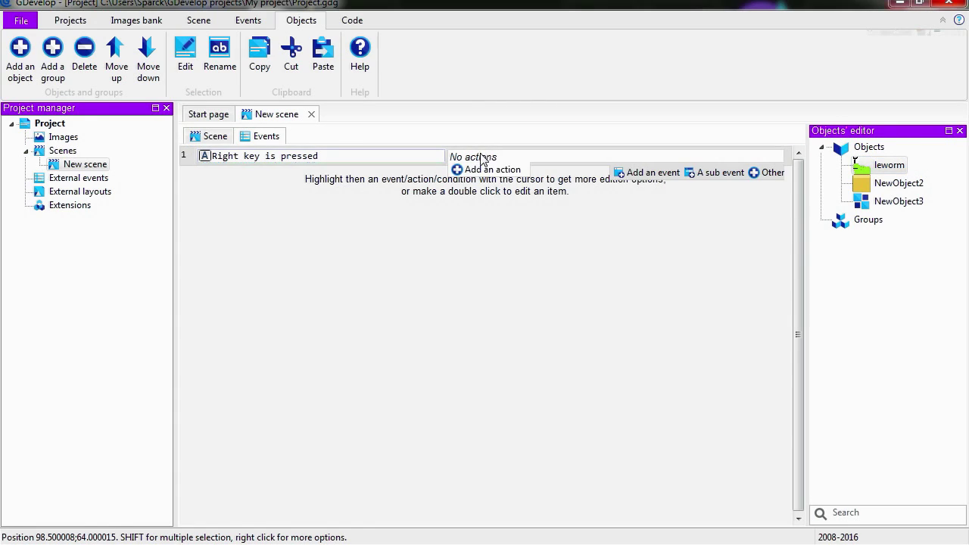
Add a sprite action to the Right-key event that flips leworm horizontally, with flipping activated (yes).
left_click(477, 168)
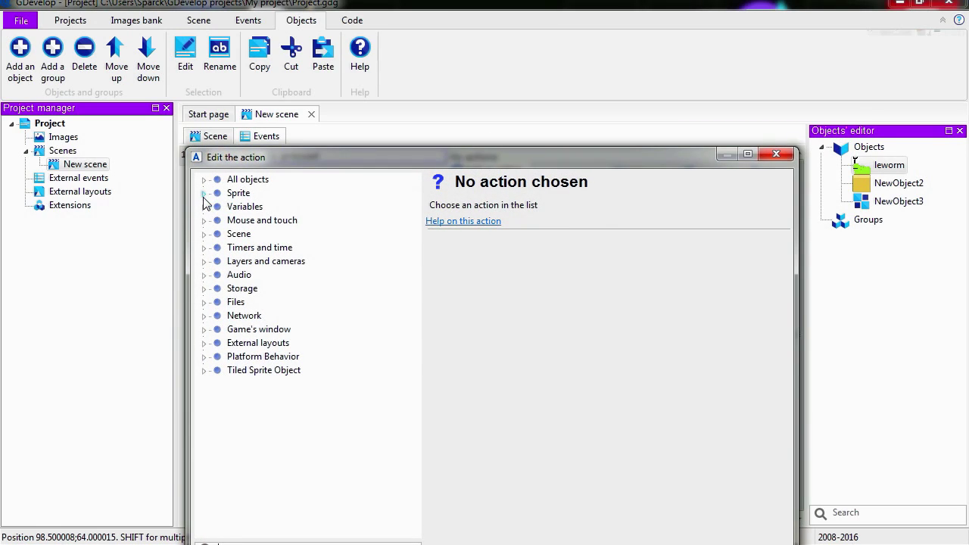
left_click(203, 193)
left_click(218, 220)
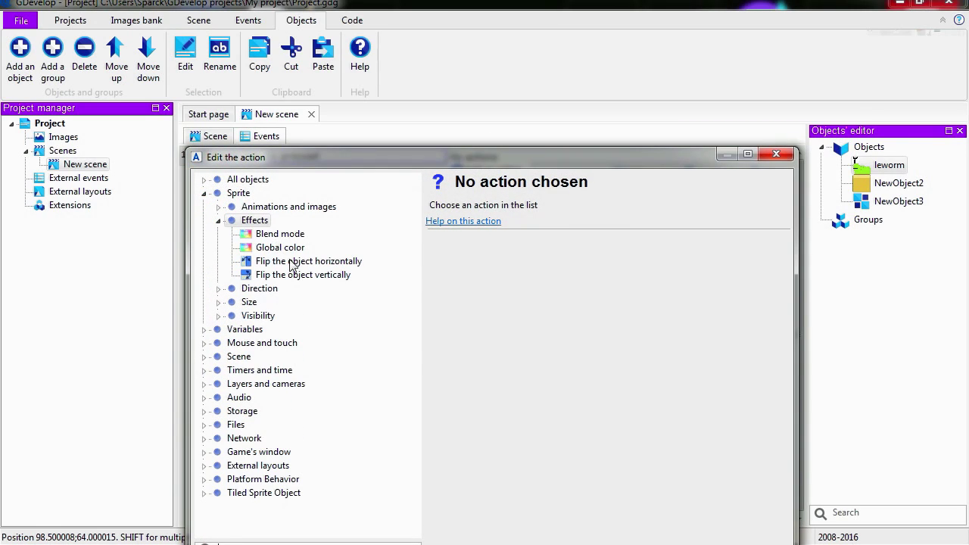
left_click(316, 261)
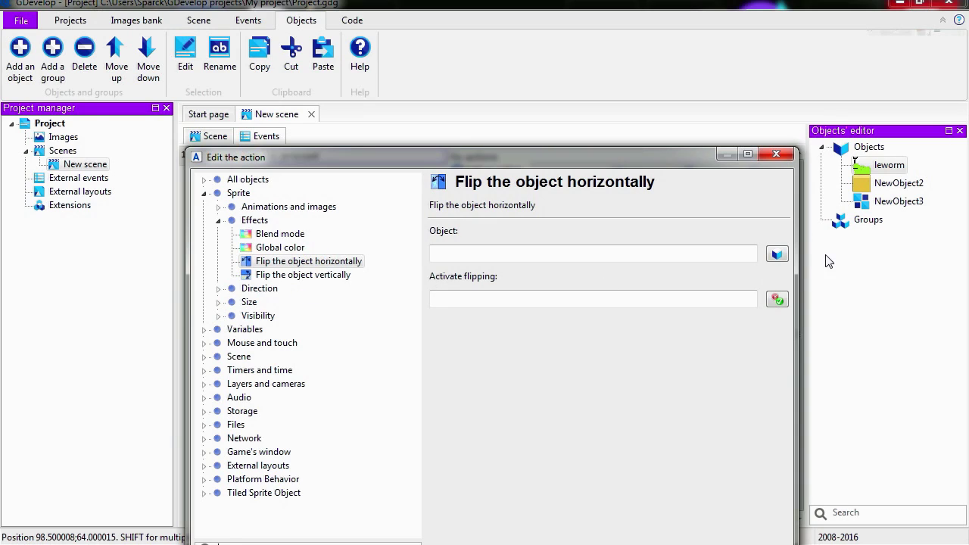
left_click(776, 254)
left_click(329, 252)
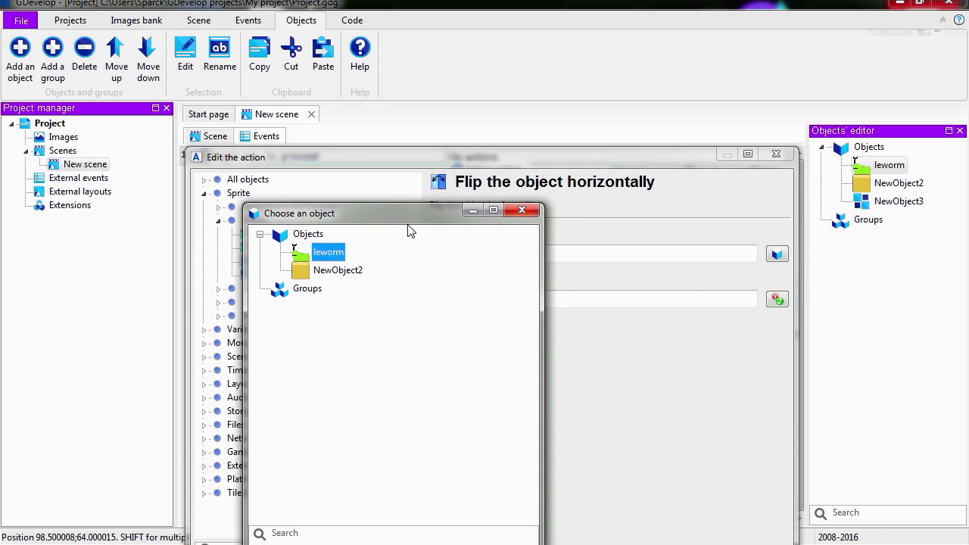
left_click(439, 498)
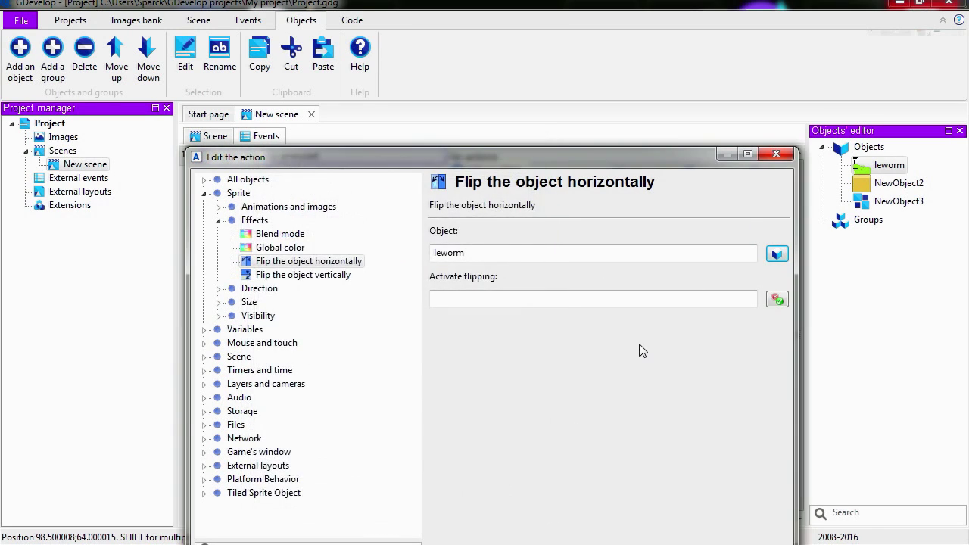
left_click(520, 299)
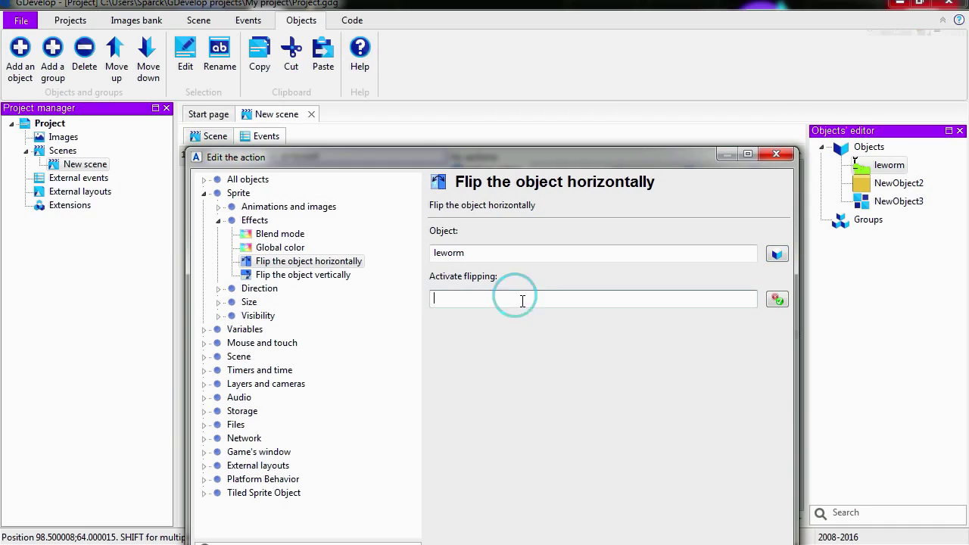
left_click(777, 300)
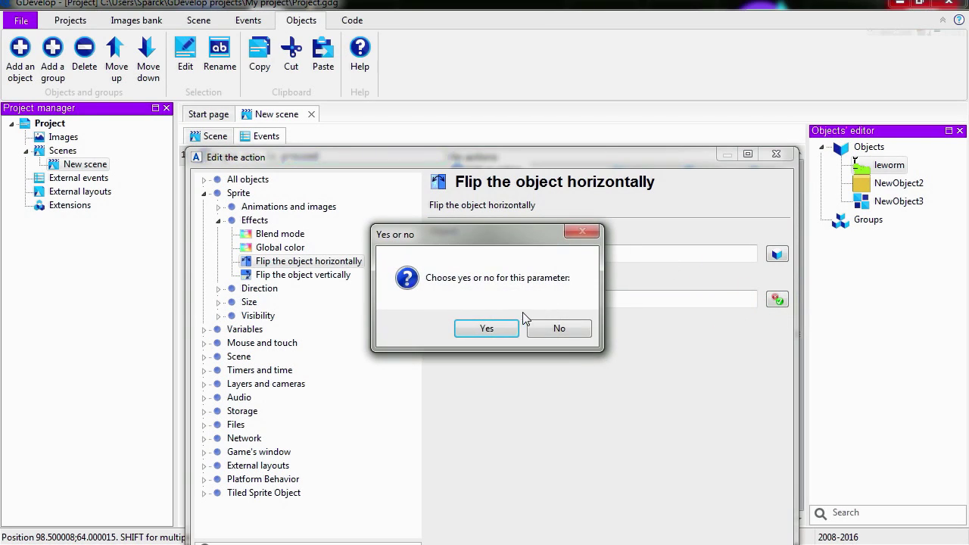
left_click(492, 330)
left_click_drag(555, 152, 555, 79)
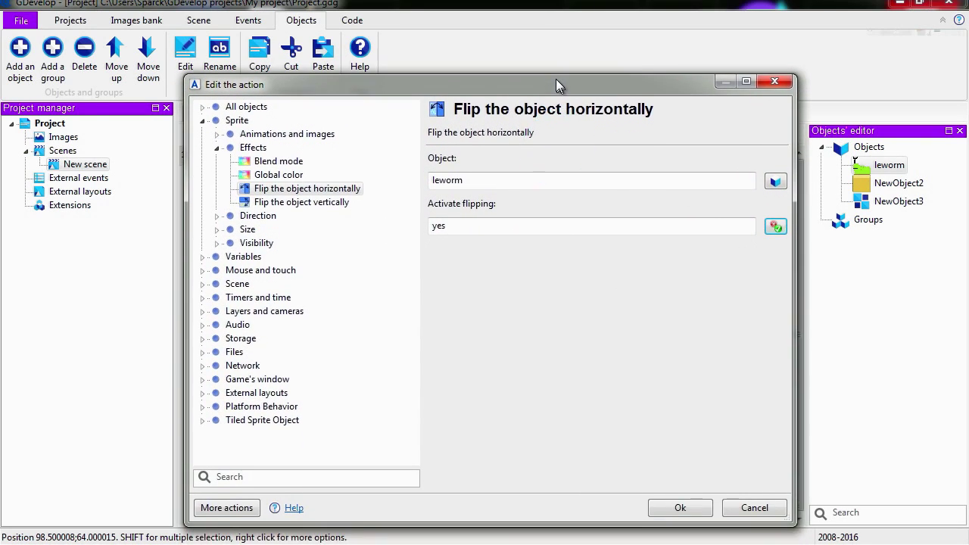
left_click(676, 506)
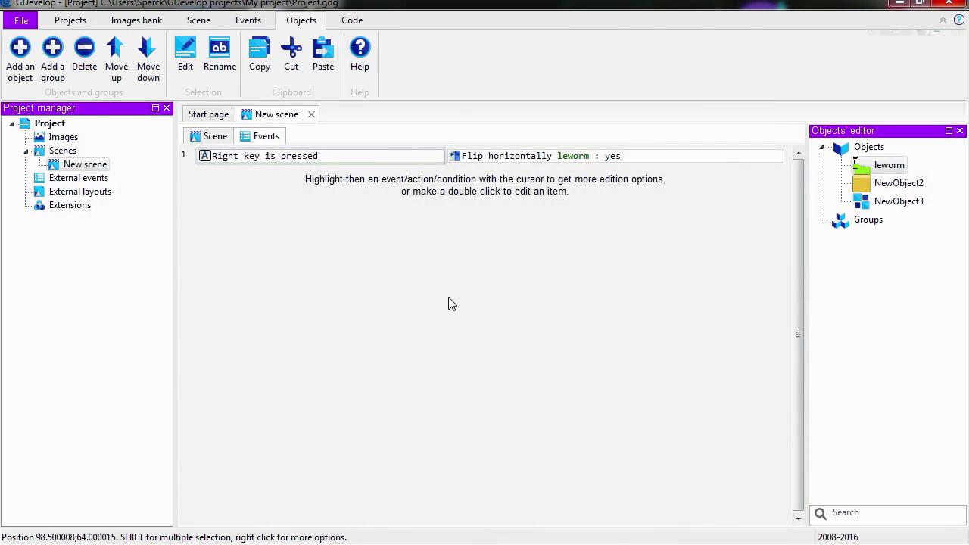
Preview the scene in the browser, test the worm's flipping while walking right and left, and close the preview.
left_click(211, 136)
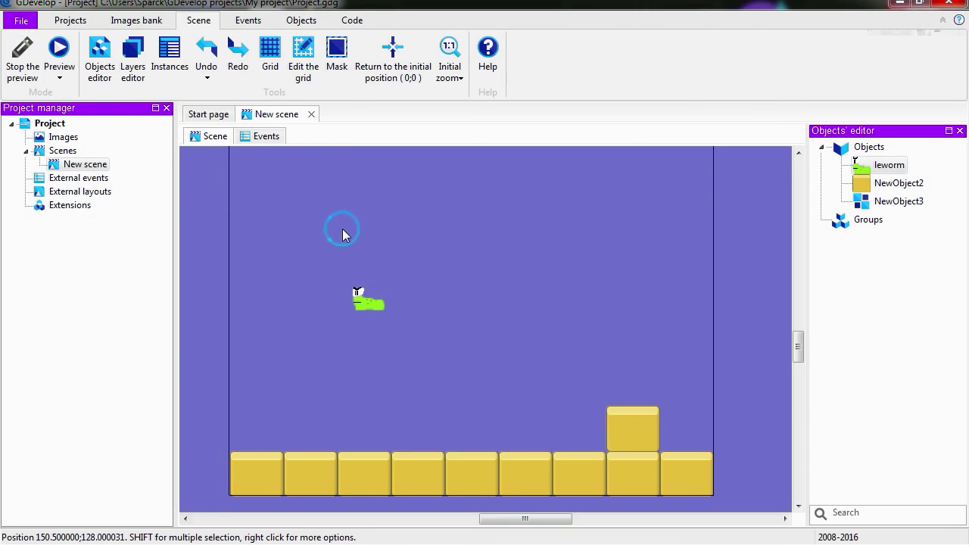
left_click(69, 47)
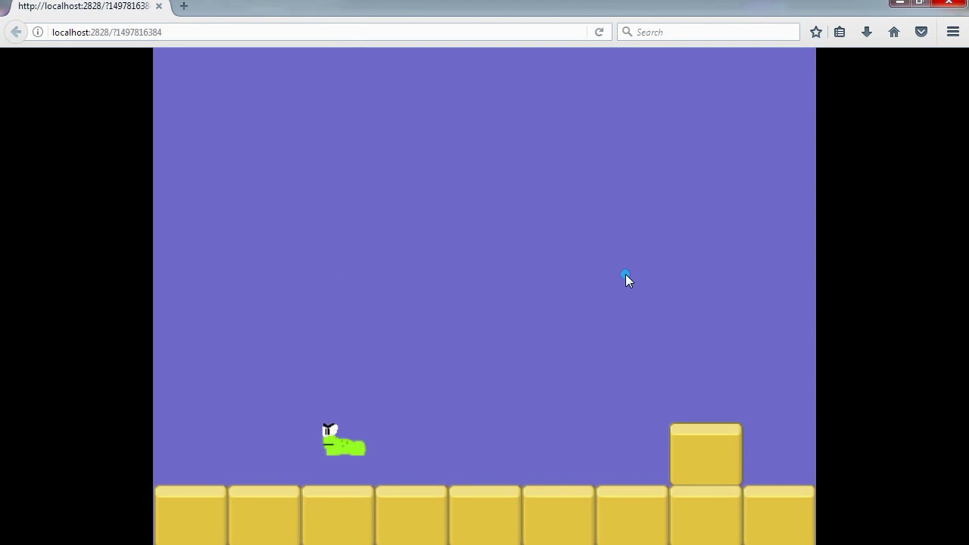
key("Right")
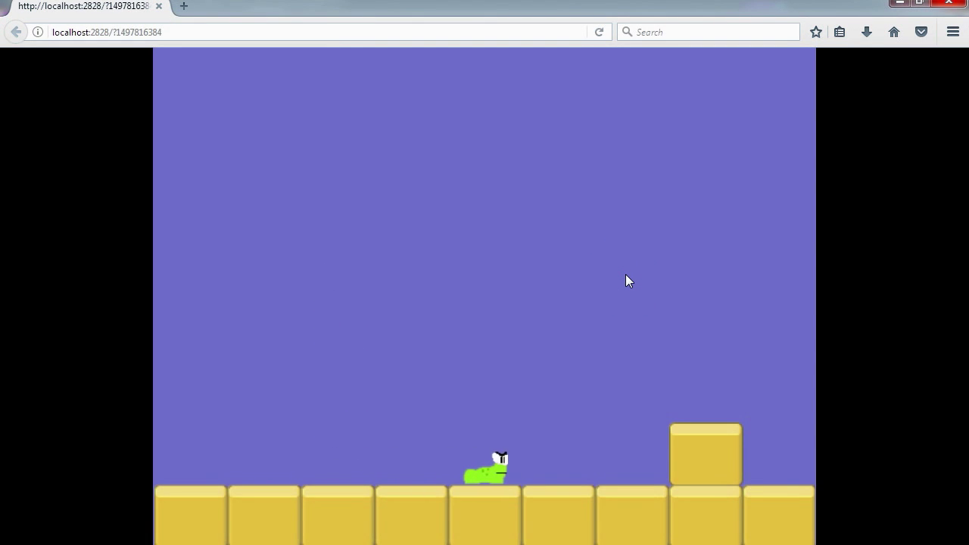
key("Left")
key("Right")
key("Left")
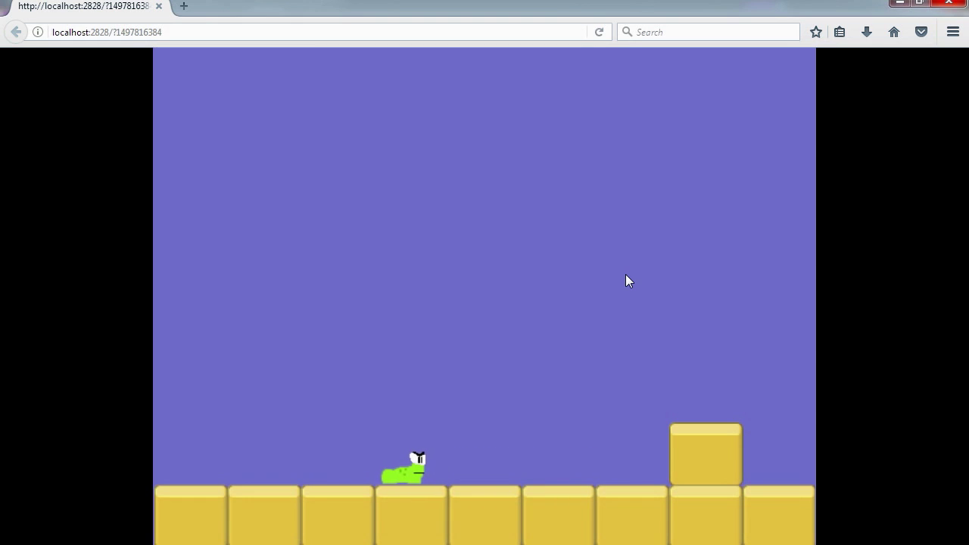
left_click(948, 3)
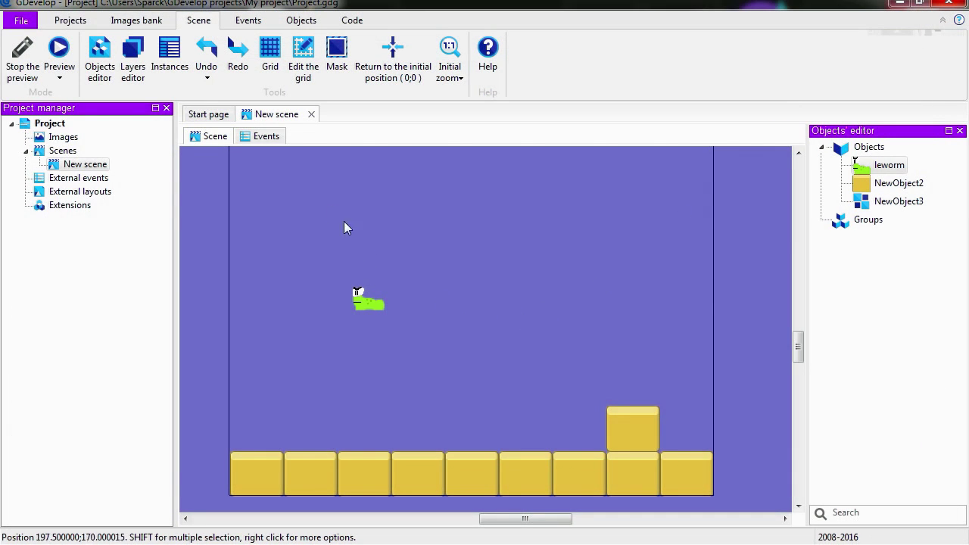
Duplicate the Right-key event in the scene's events so a second copy sits beneath it.
left_click(262, 136)
left_click(185, 159)
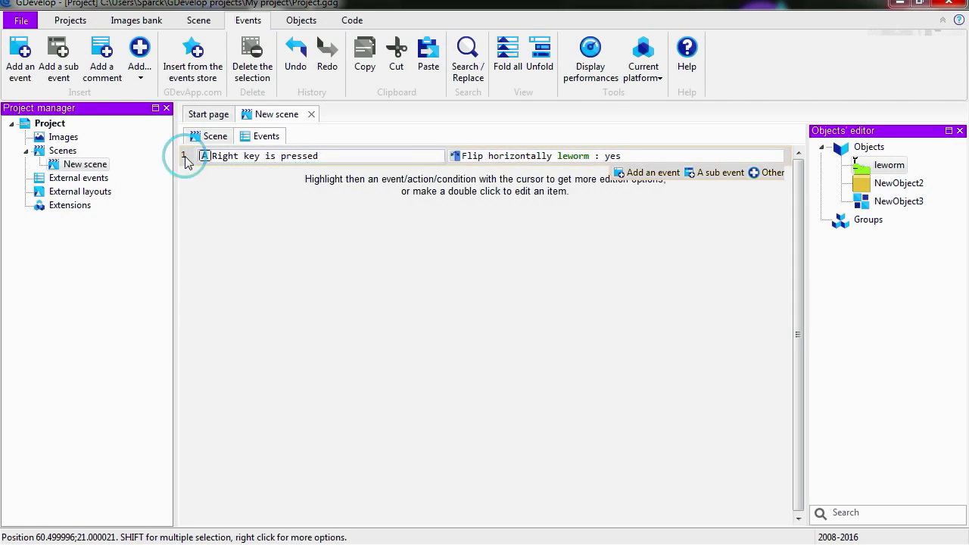
key("ctrl+c")
key("ctrl+v")
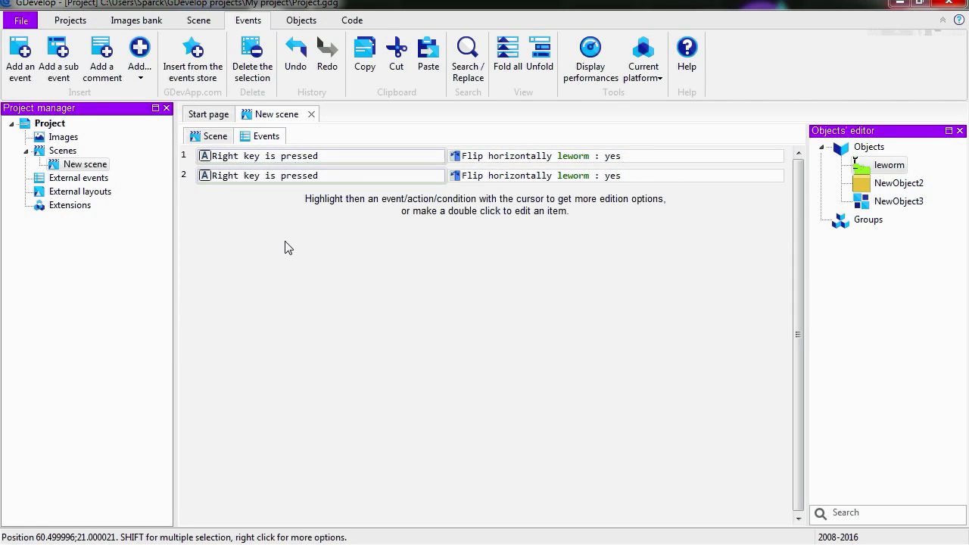
Change the second event's Key pressed condition to the Left key.
mouse_move(255, 182)
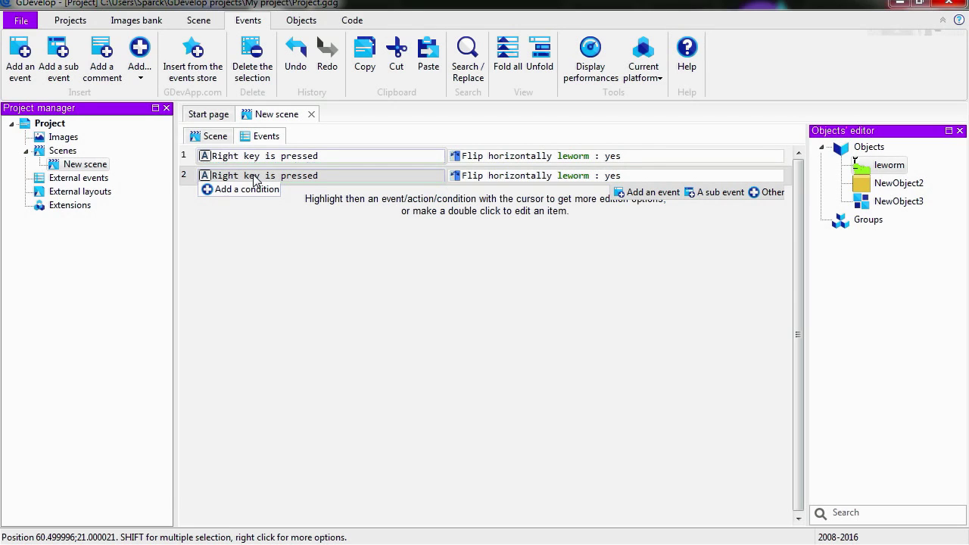
double_click(248, 176)
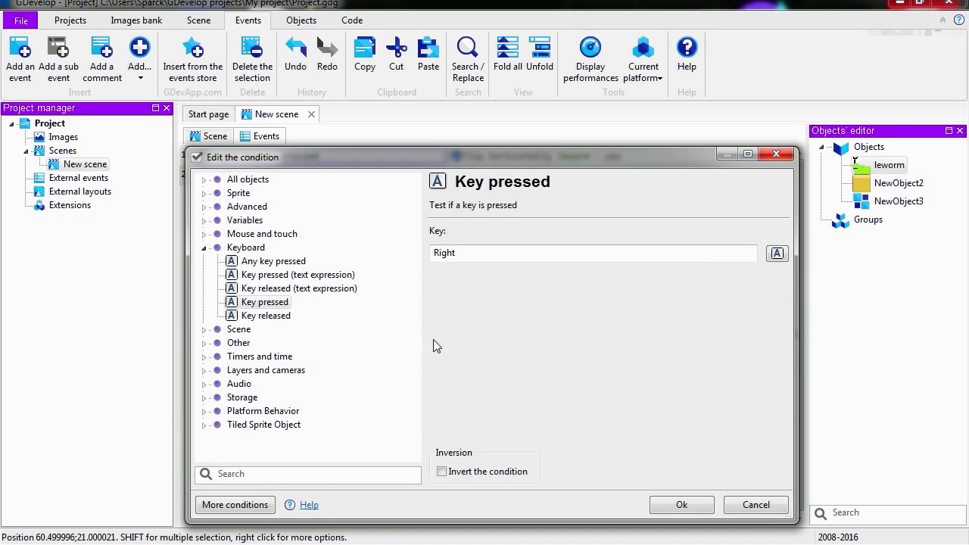
left_click(777, 255)
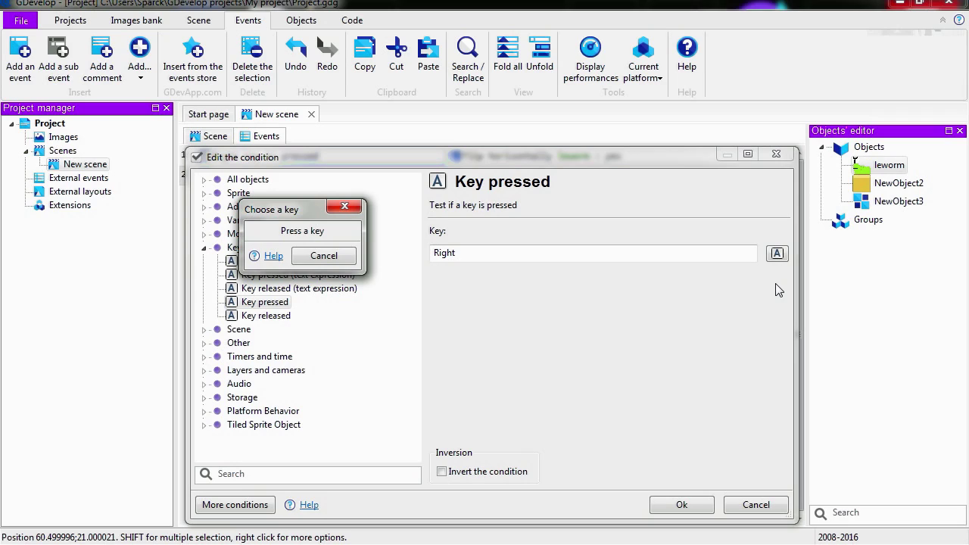
key("Left")
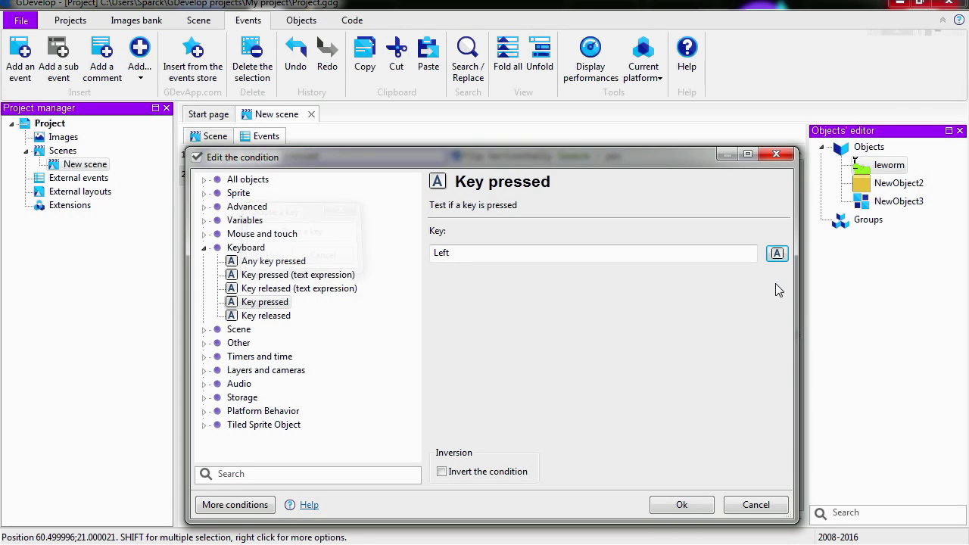
left_click(711, 509)
Set Activate flipping to no in the Left-key event's horizontal flip action for leworm.
mouse_move(544, 179)
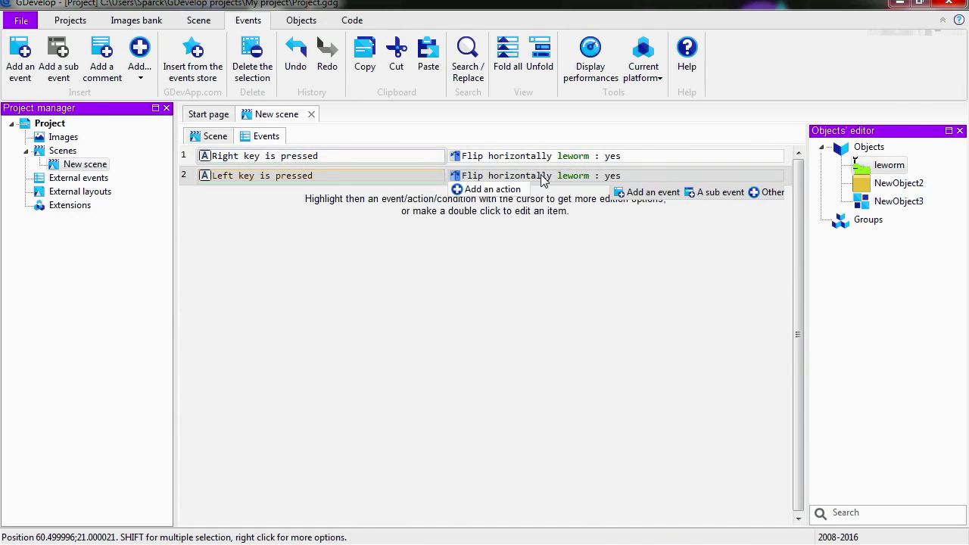
double_click(509, 177)
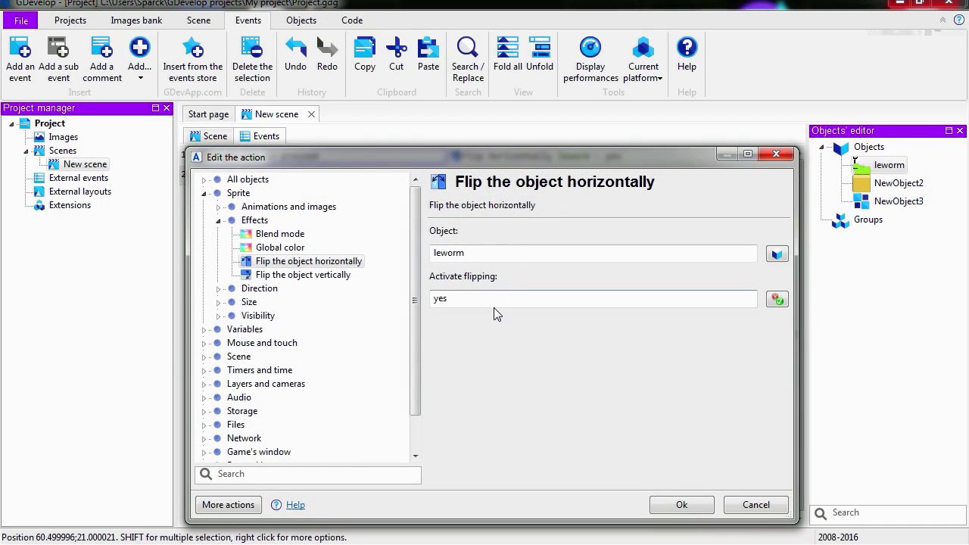
left_click(777, 299)
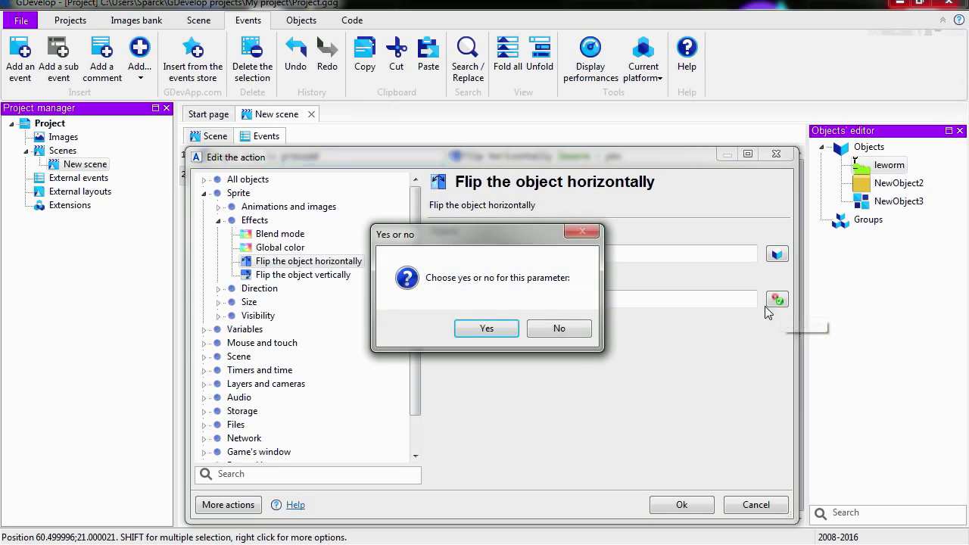
left_click(497, 332)
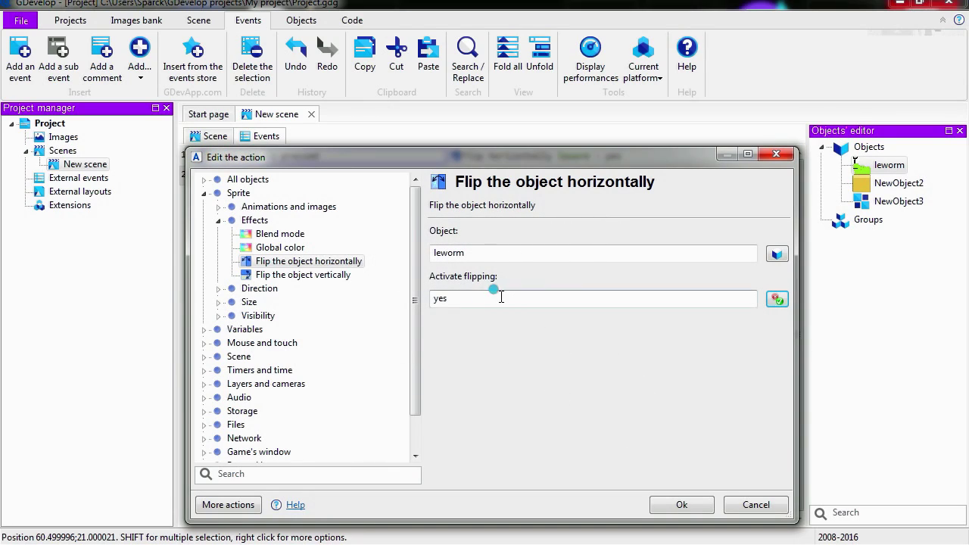
left_click_drag(499, 298, 396, 303)
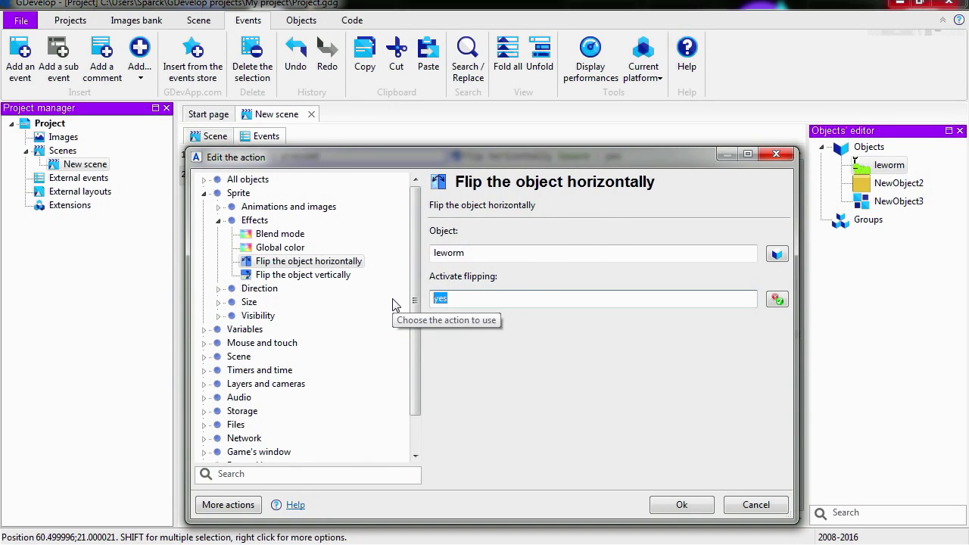
type("n")
left_click(678, 504)
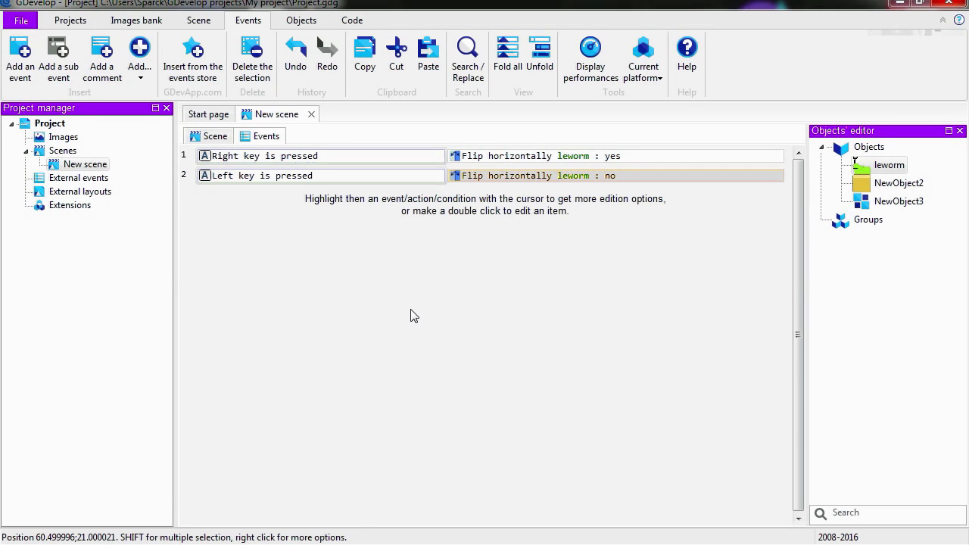
Preview the scene in the browser, test the worm's flipping while walking both ways and jumping, and close the preview.
left_click(211, 136)
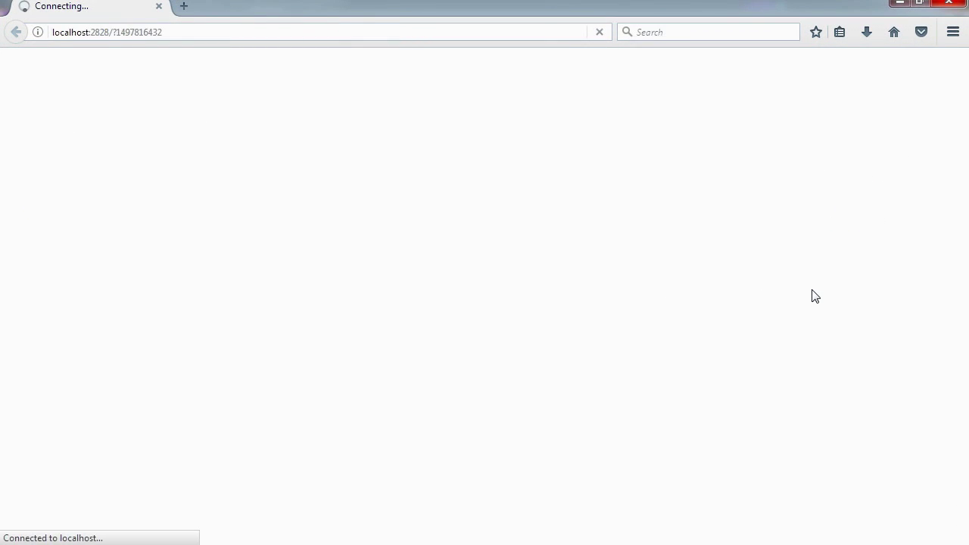
key("Right")
key("Left")
key("Right")
key("Left")
key("Right")
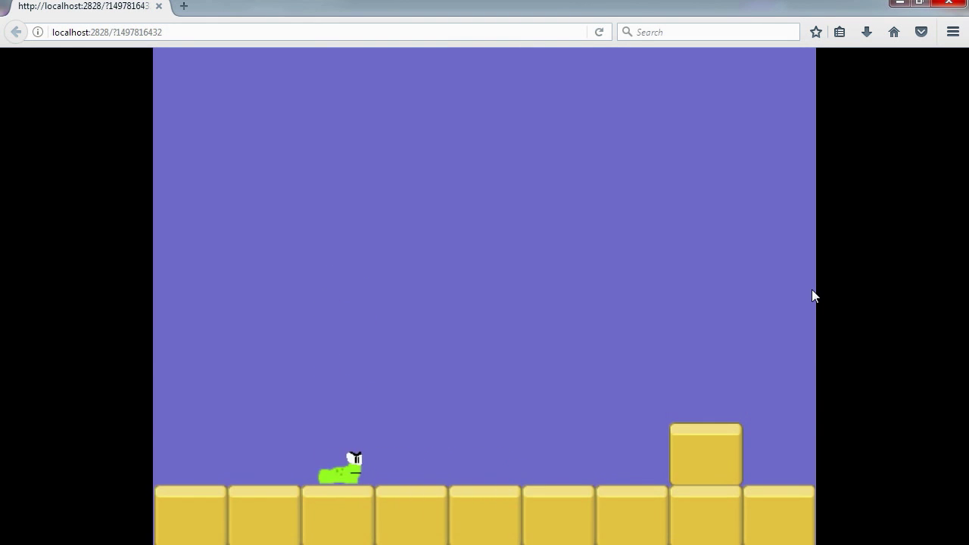
key("space")
key("Left")
key("Right")
key("space")
key("space")
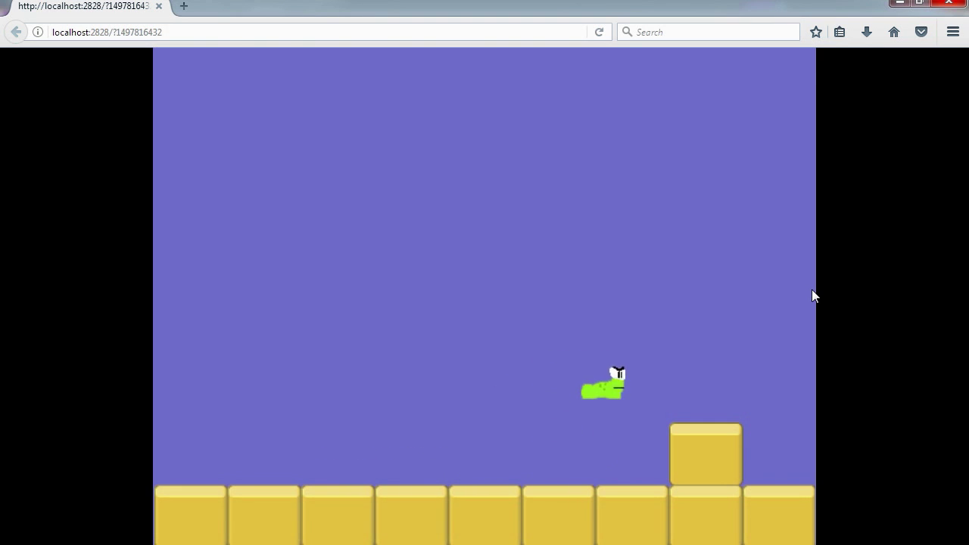
key("space")
key("Left")
key("space")
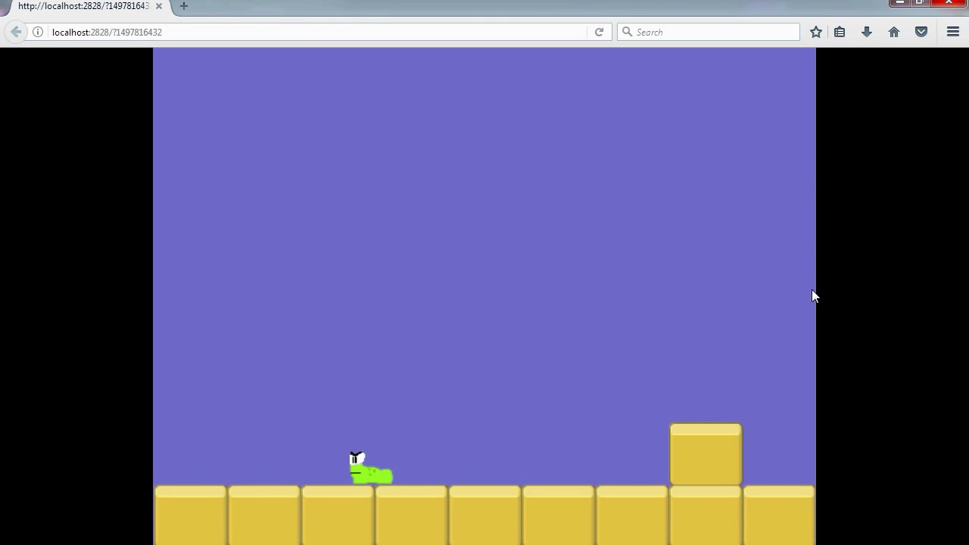
left_click(948, 4)
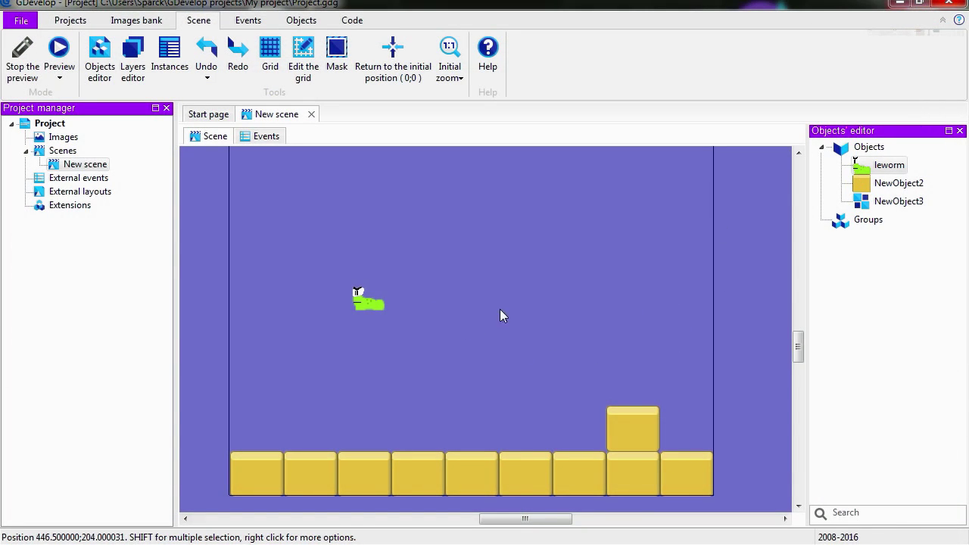
Add a second animation to the leworm sprite, using leworm1.png followed by leworm2.png as its images.
right_click(878, 167)
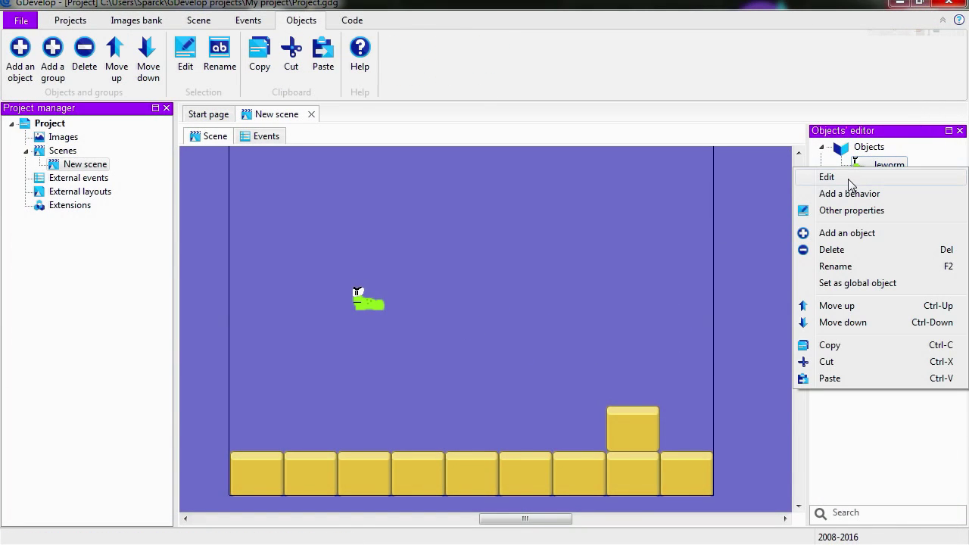
left_click(832, 176)
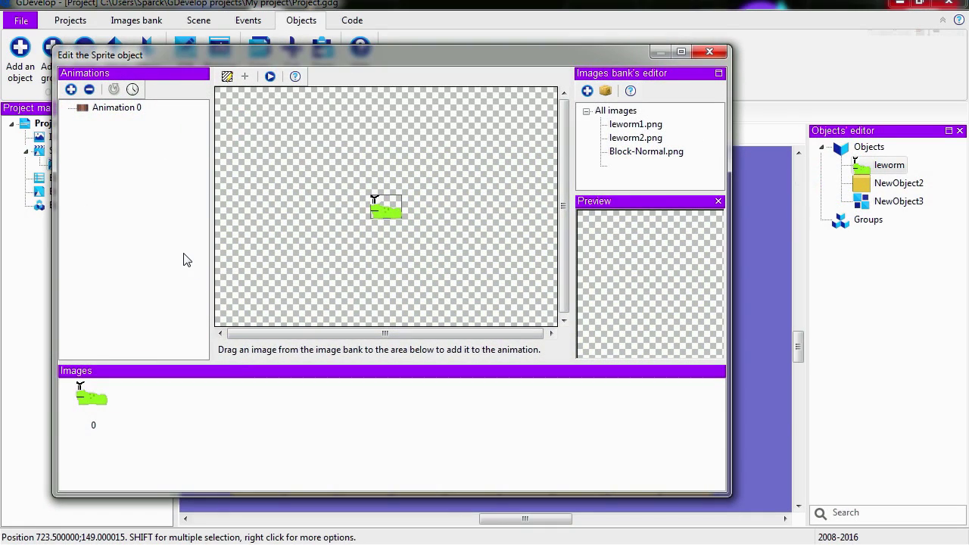
left_click(613, 137)
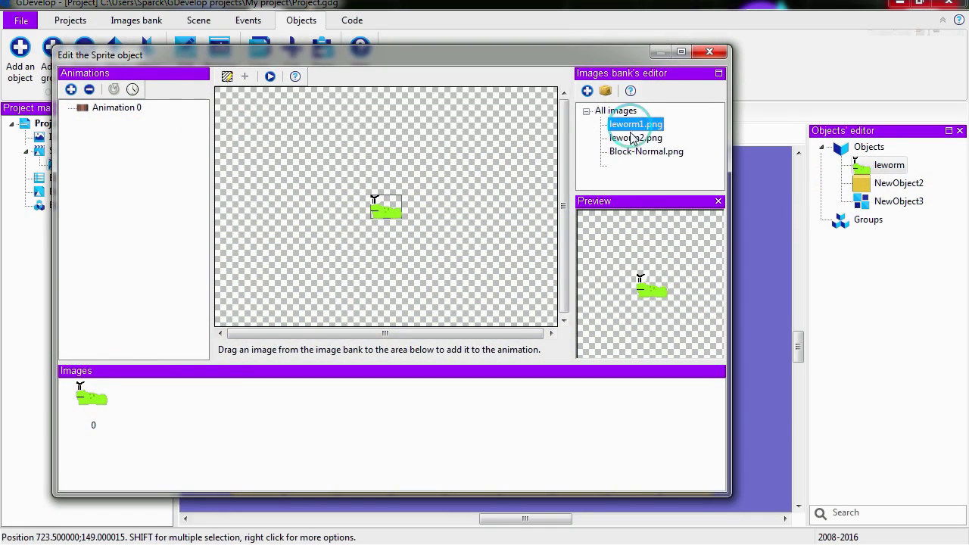
left_click(71, 90)
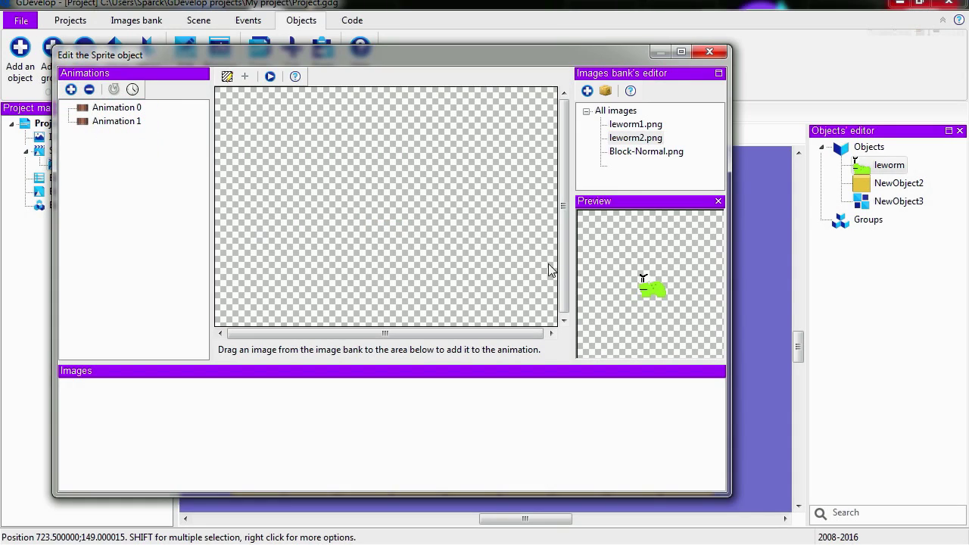
left_click(627, 129)
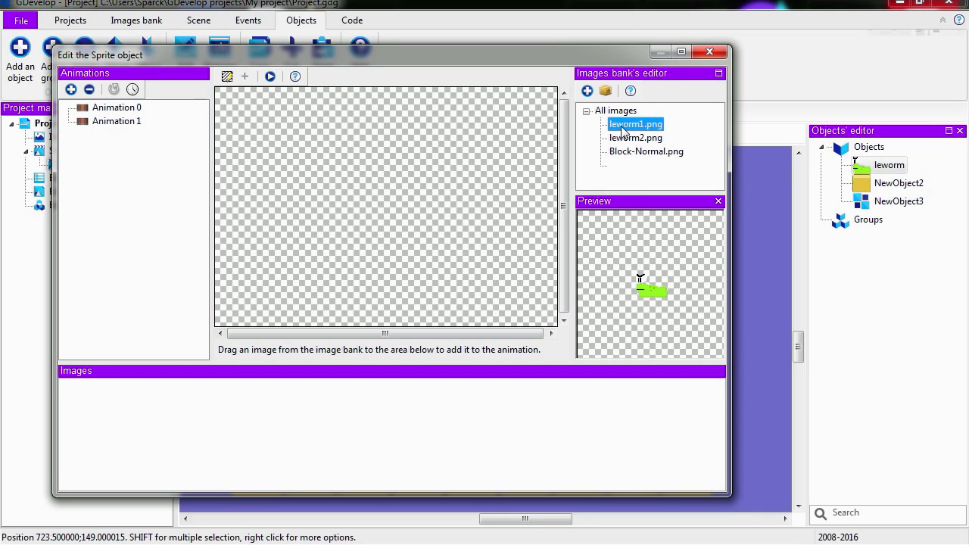
left_click_drag(619, 129, 99, 431)
left_click_drag(645, 144, 165, 416)
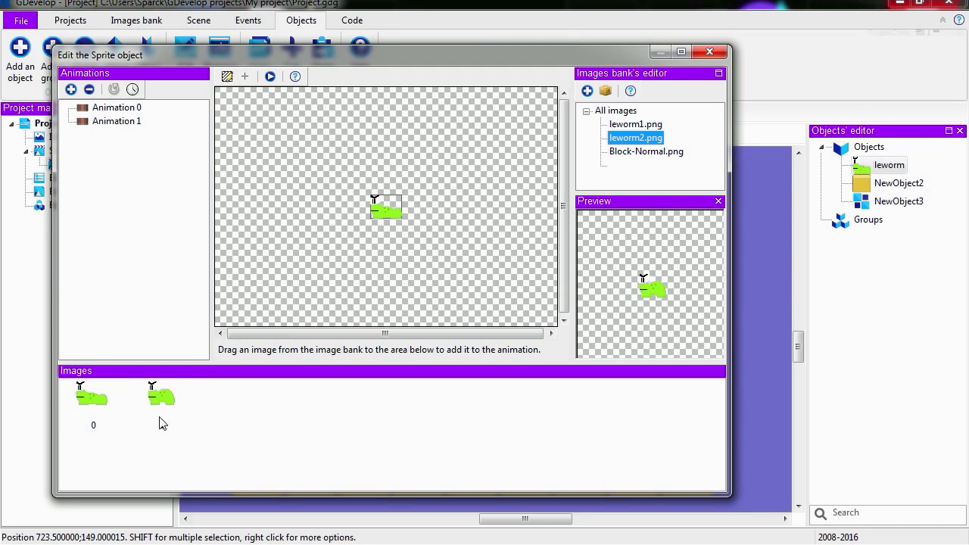
Preview the new two-image worm animation, close the preview, and turn on looping for the animation.
left_click(270, 77)
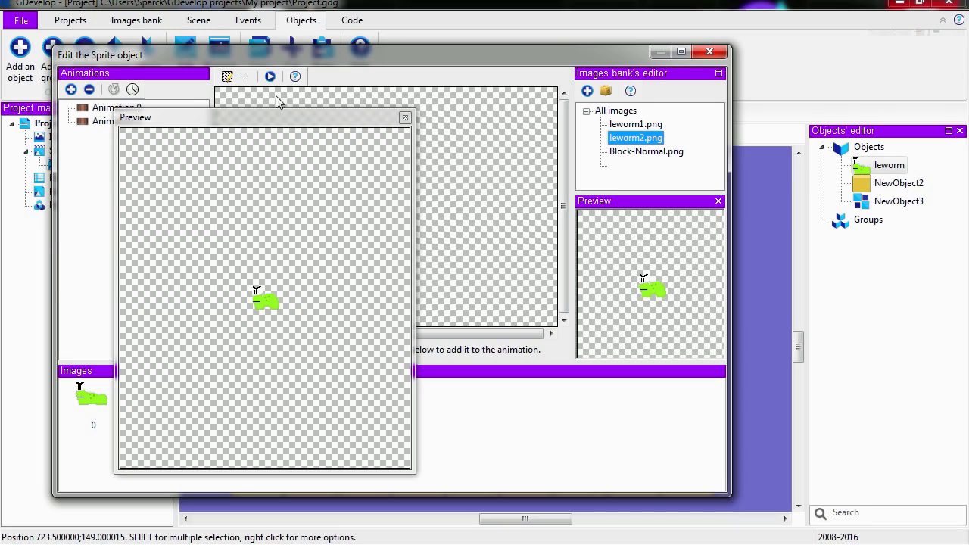
left_click(404, 117)
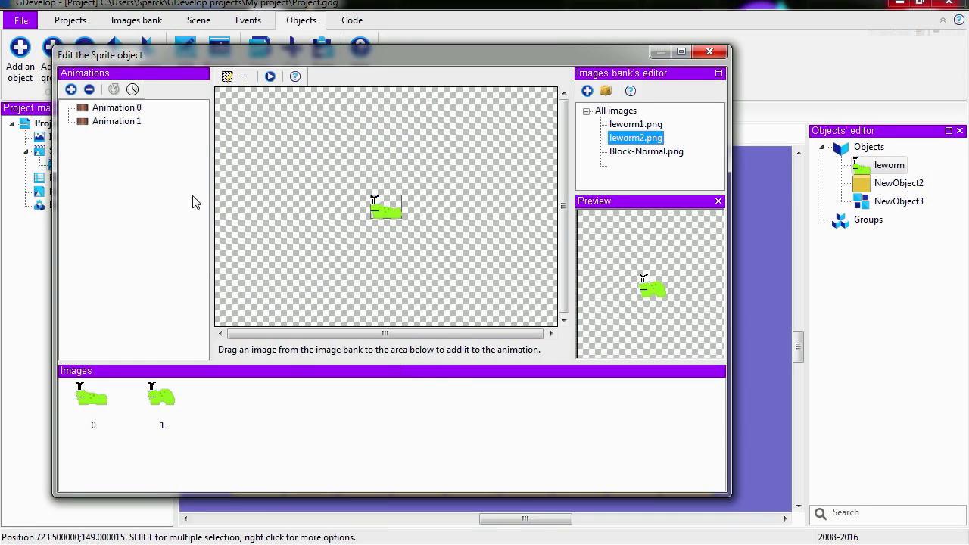
left_click(115, 91)
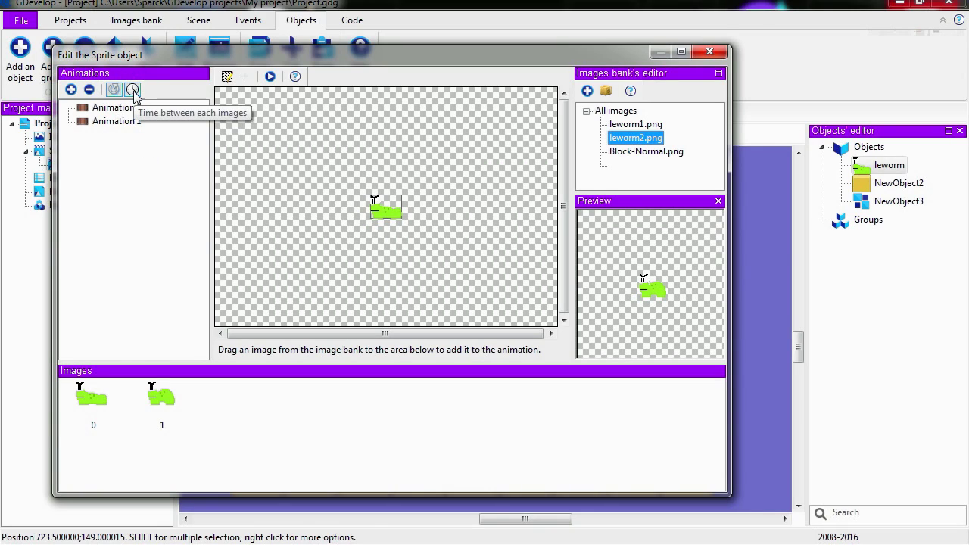
Set the time between the animation's images to 0.1 seconds and check its playback in the preview.
left_click(133, 90)
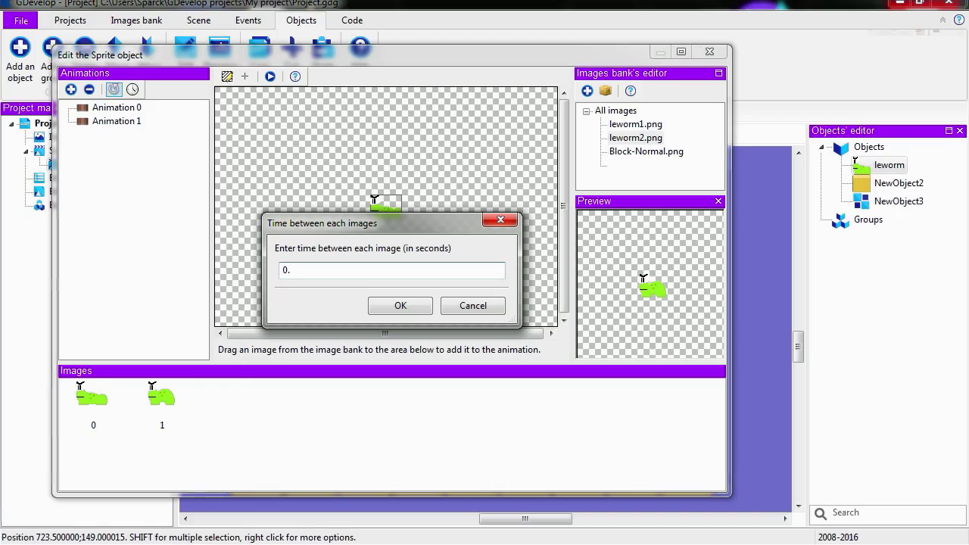
type("2")
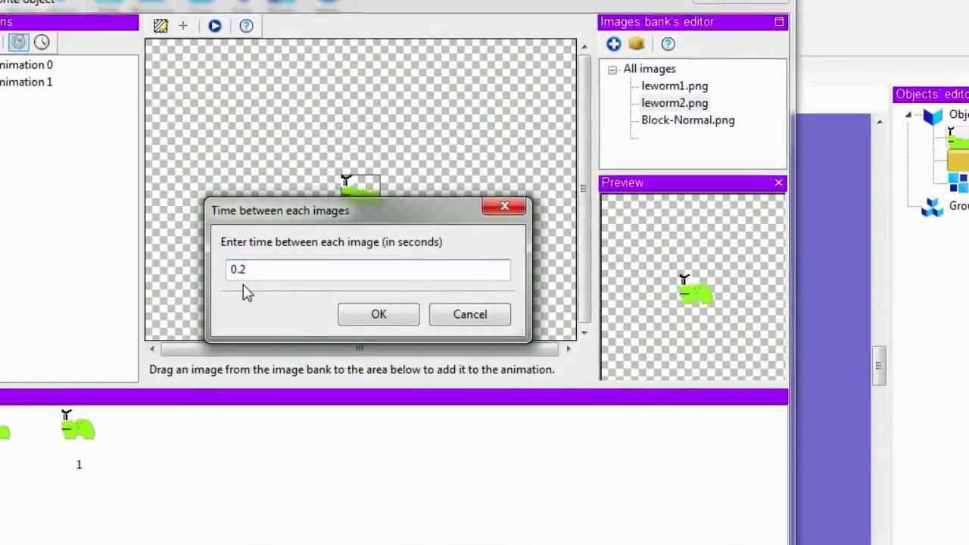
key("BackSpace")
type("1")
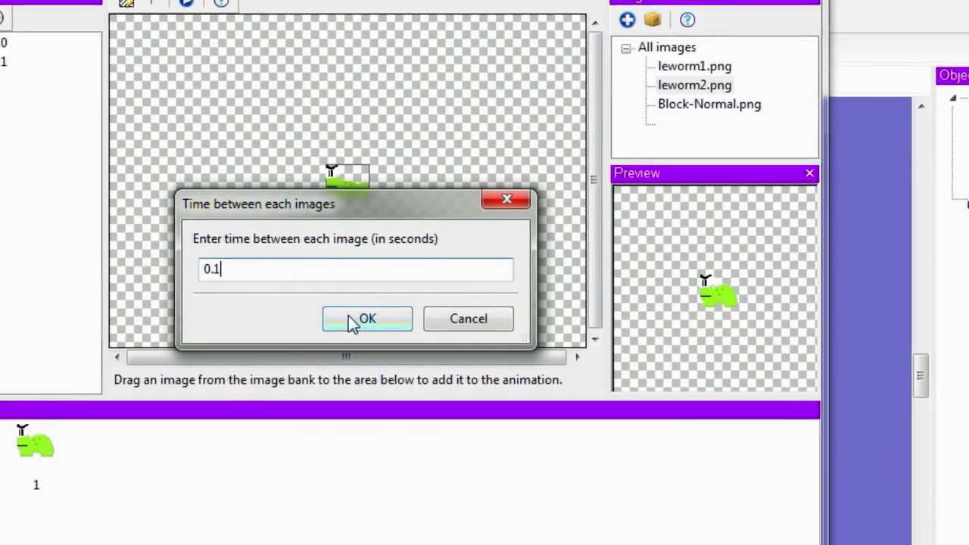
left_click(350, 318)
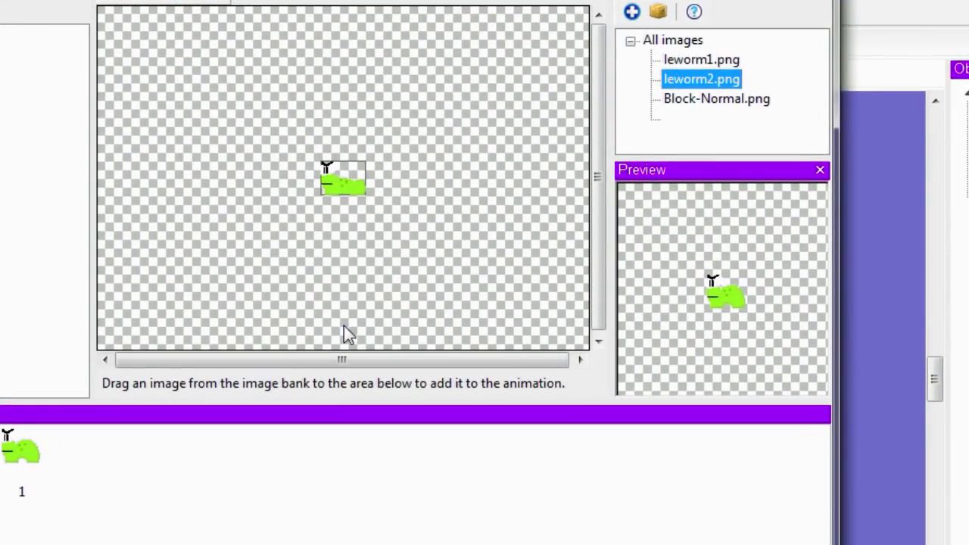
left_click(270, 77)
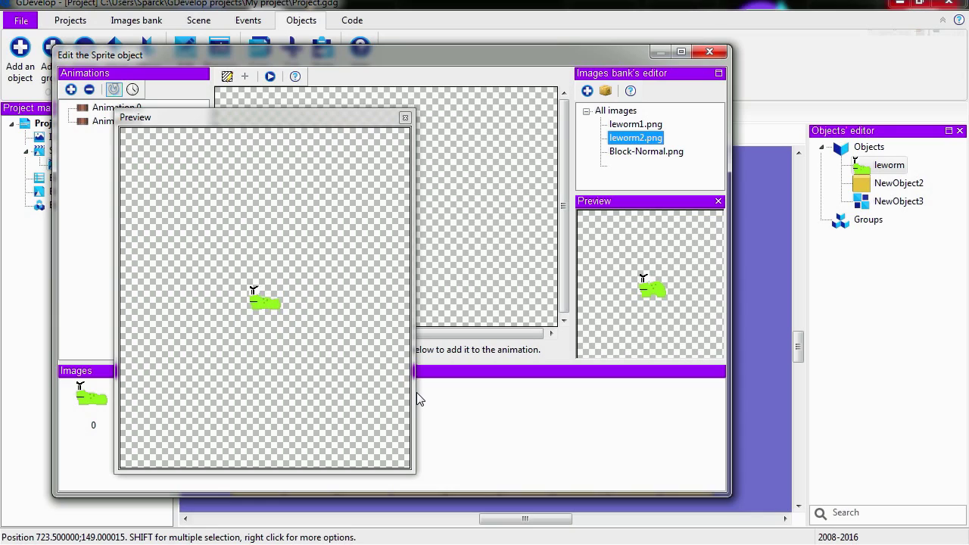
left_click(405, 119)
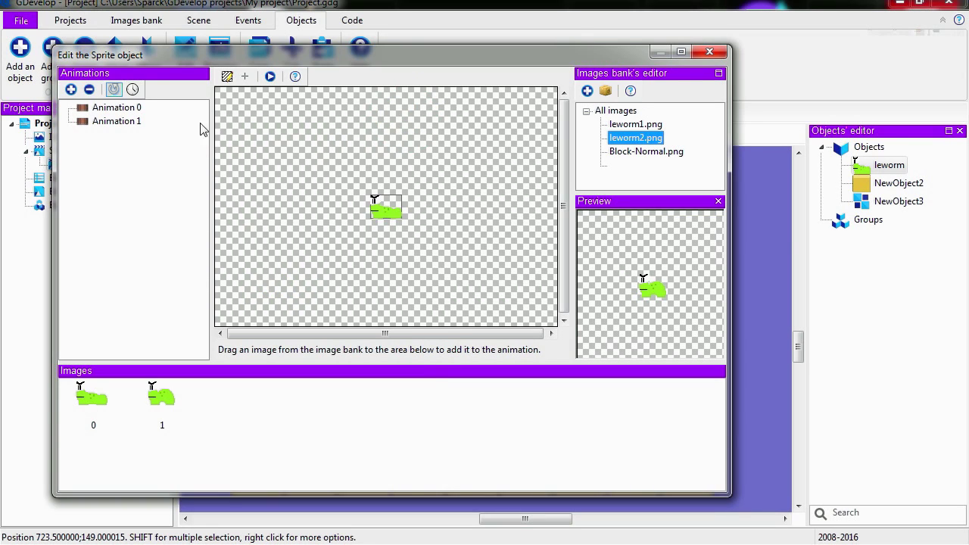
Set the time between the animation's images to 0.2 seconds and preview the animation.
left_click(133, 90)
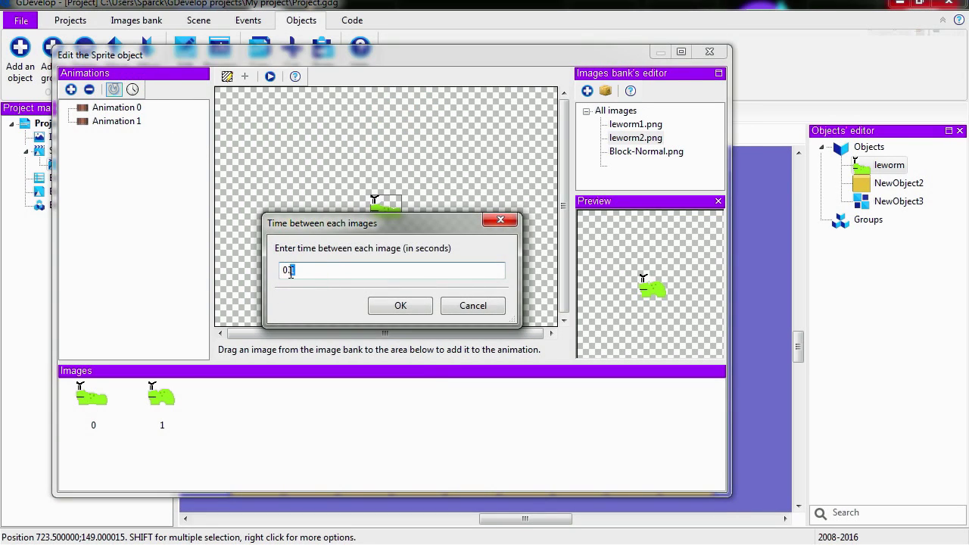
type("2")
left_click(400, 305)
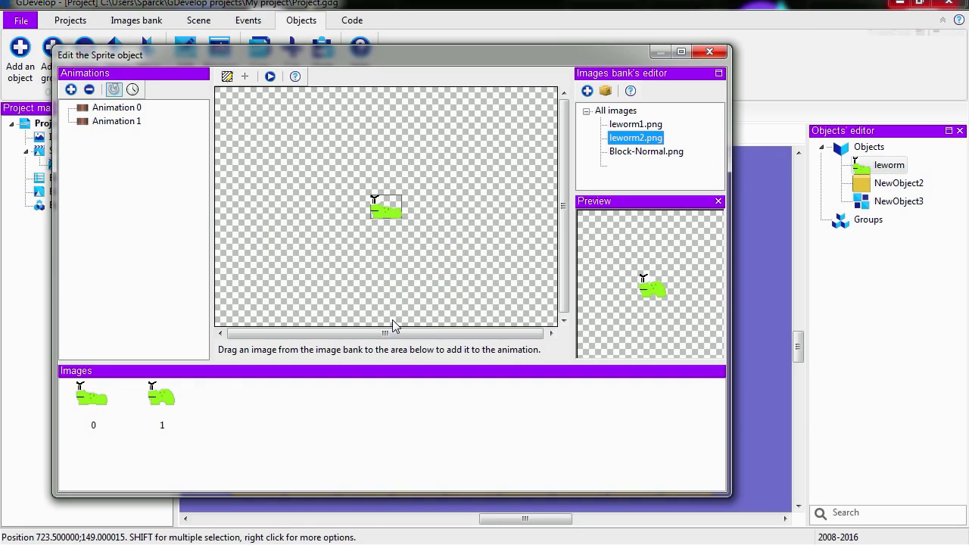
left_click(270, 77)
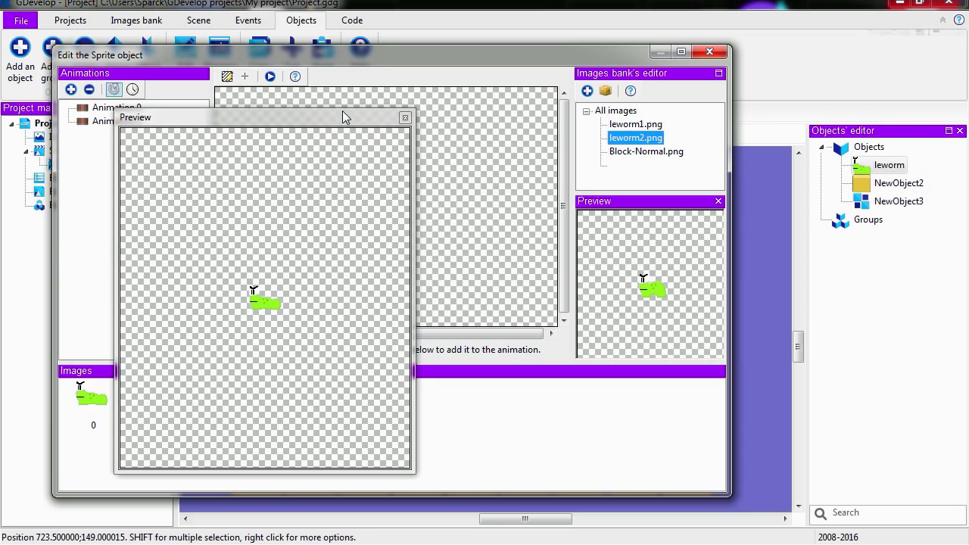
Close the animation preview and the leworm sprite editor to return to the scene.
left_click(405, 118)
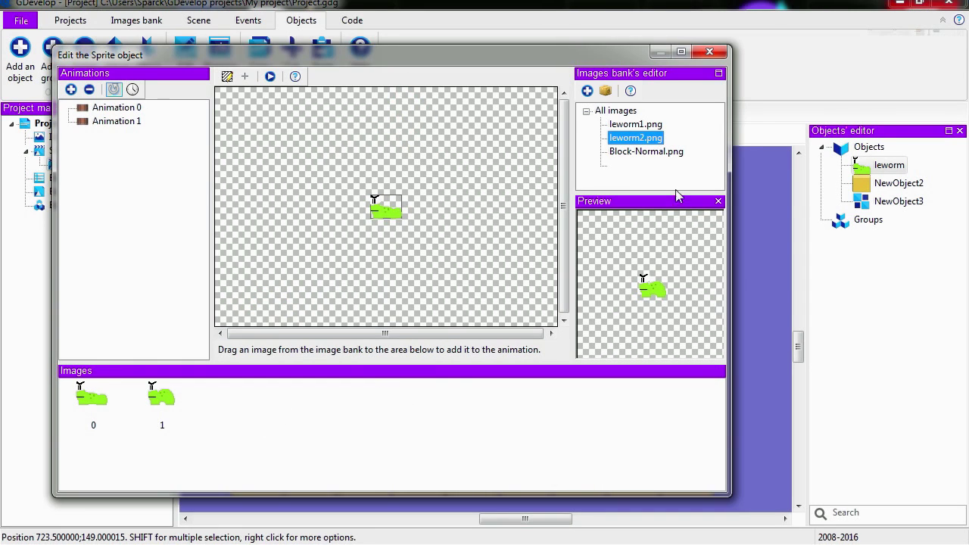
left_click(710, 53)
left_click(323, 211)
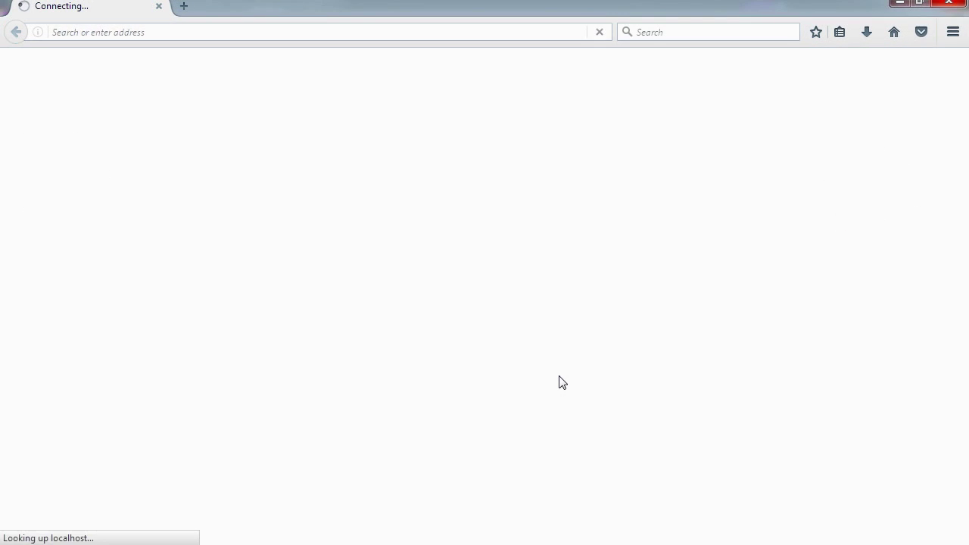
Test the game in the browser by walking the worm right and left, and close the browser preview.
key("Right")
key("Left")
key("Right")
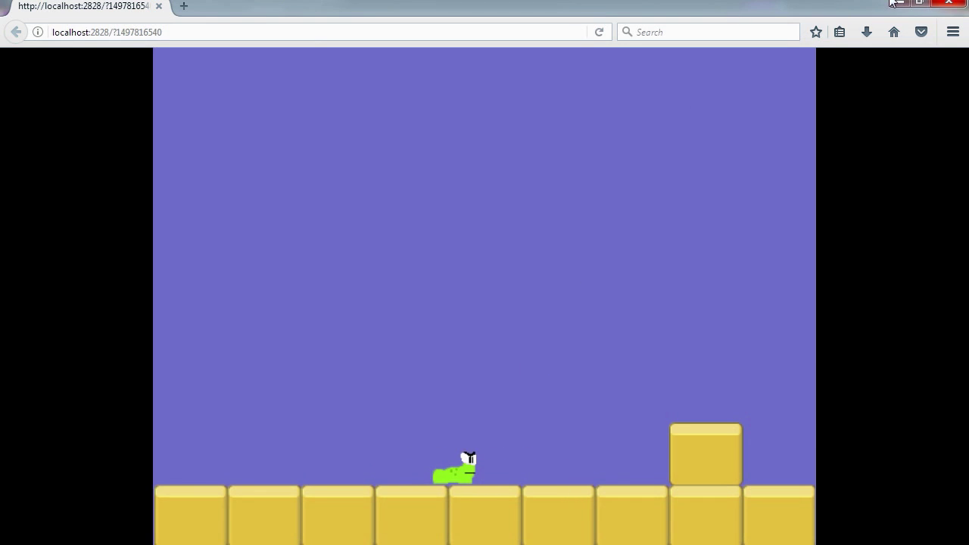
left_click(948, 4)
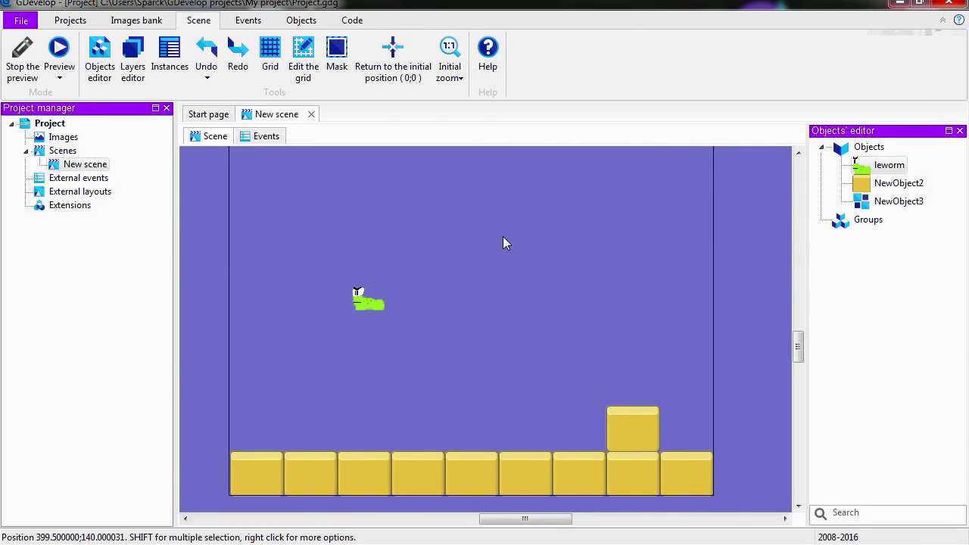
Add a new event to the scene's events and choose the Platform Behavior condition "Is moving" for it.
left_click(268, 137)
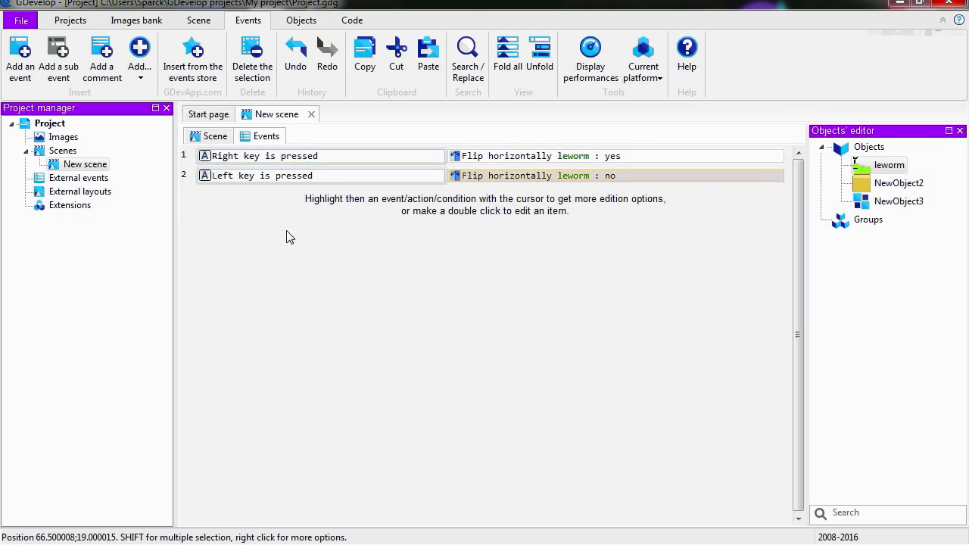
left_click(19, 49)
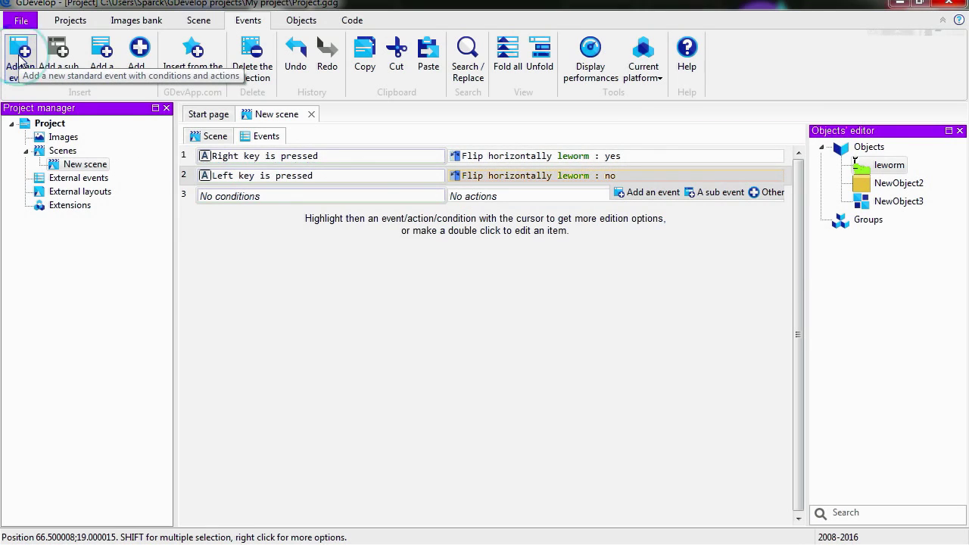
double_click(234, 197)
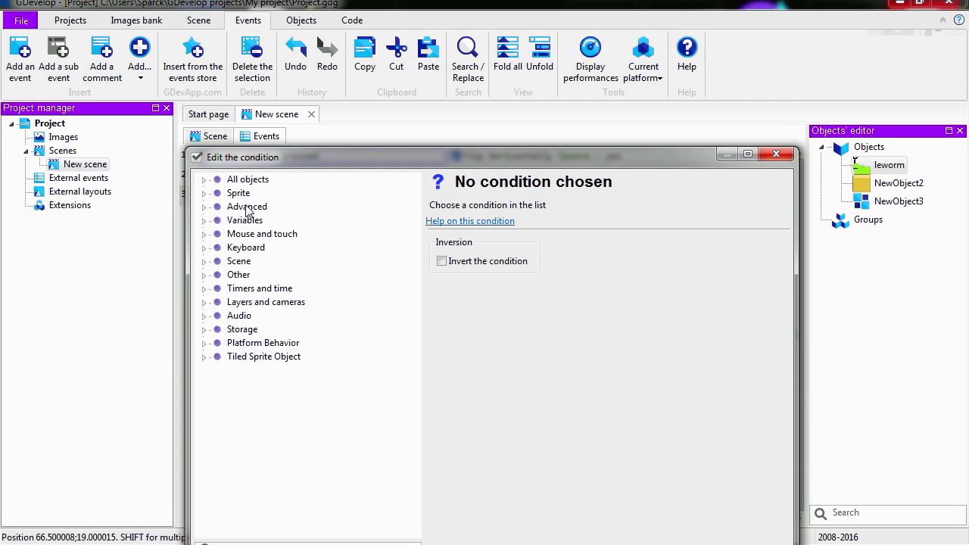
left_click(204, 344)
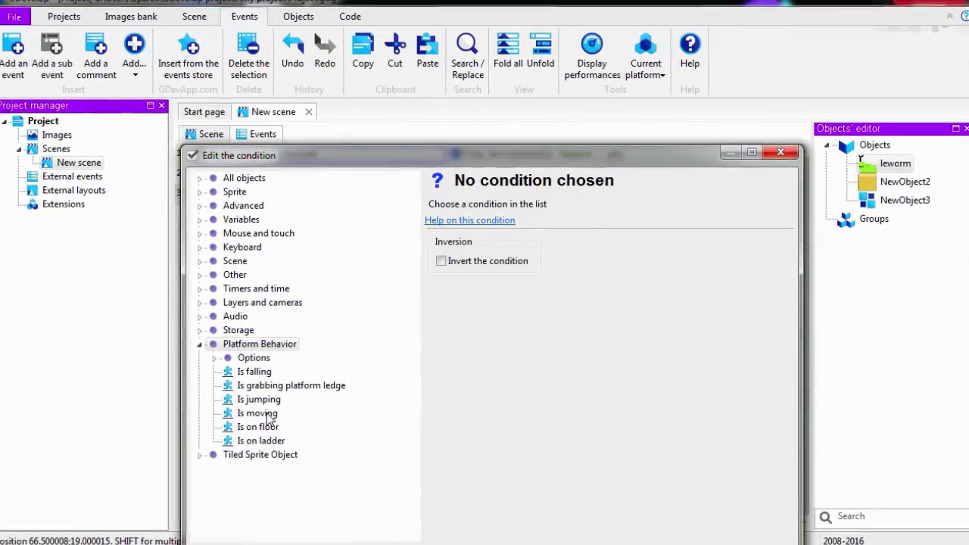
left_click(266, 415)
Set the "Is moving" condition's object to leworm and its behavior to PlatformerObject, and confirm the condition.
left_click(786, 255)
left_click(318, 251)
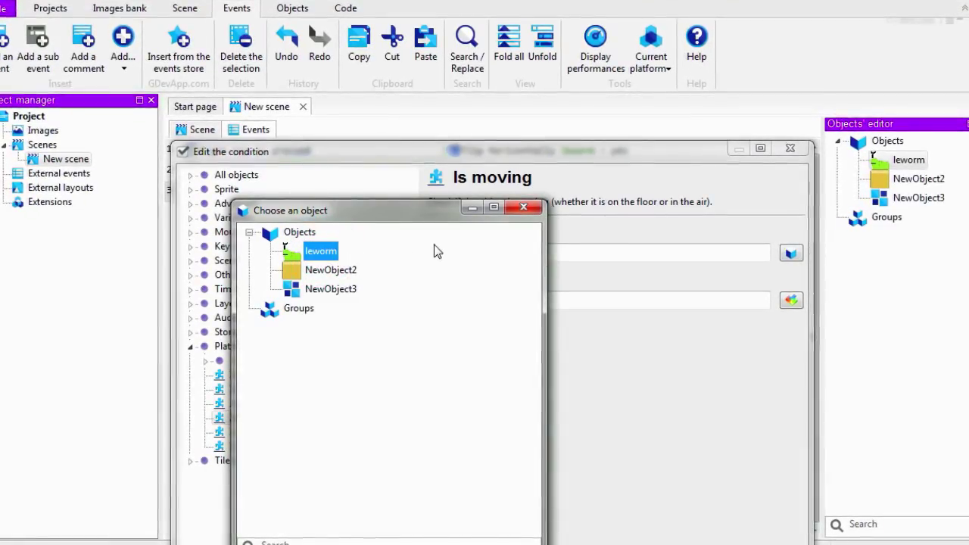
left_click_drag(432, 210, 432, 147)
left_click(437, 510)
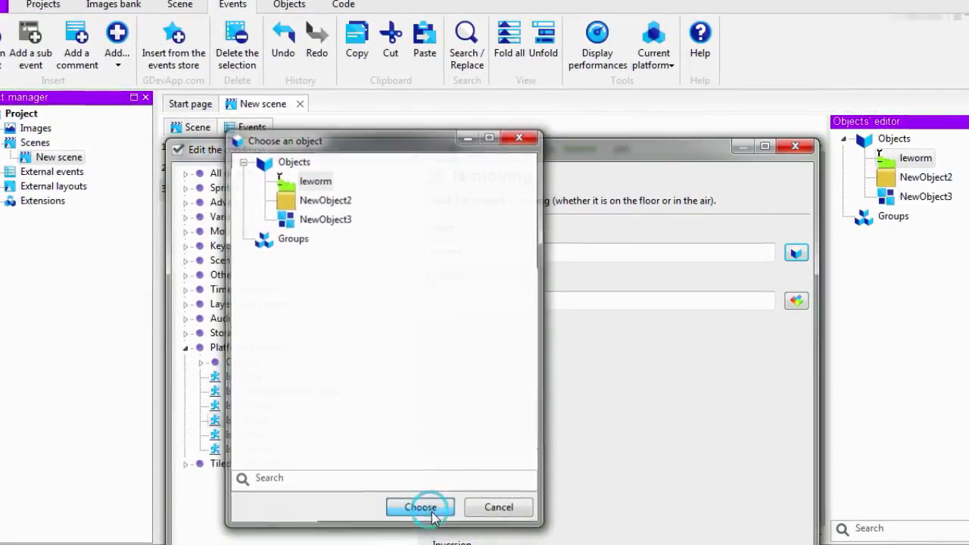
left_click(750, 300)
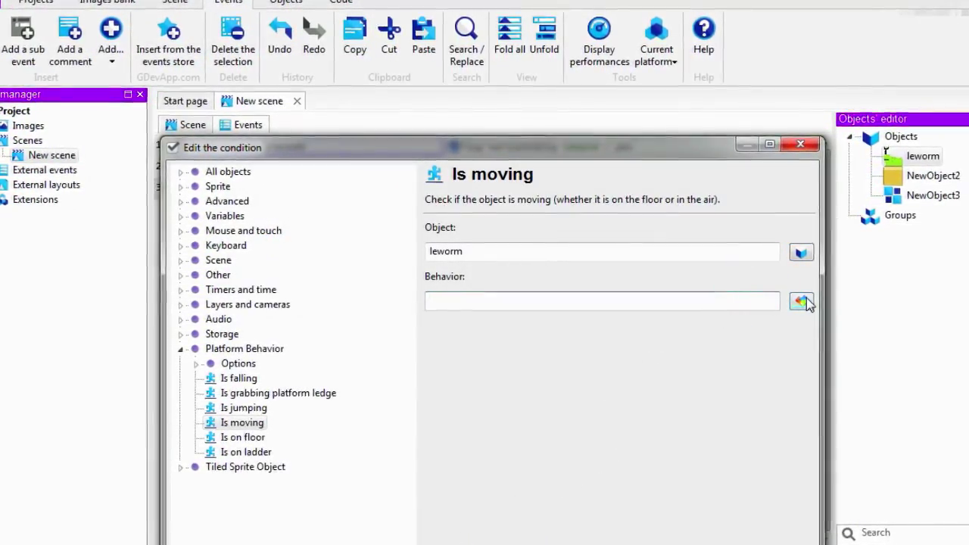
left_click(801, 301)
left_click_drag(557, 147, 553, 105)
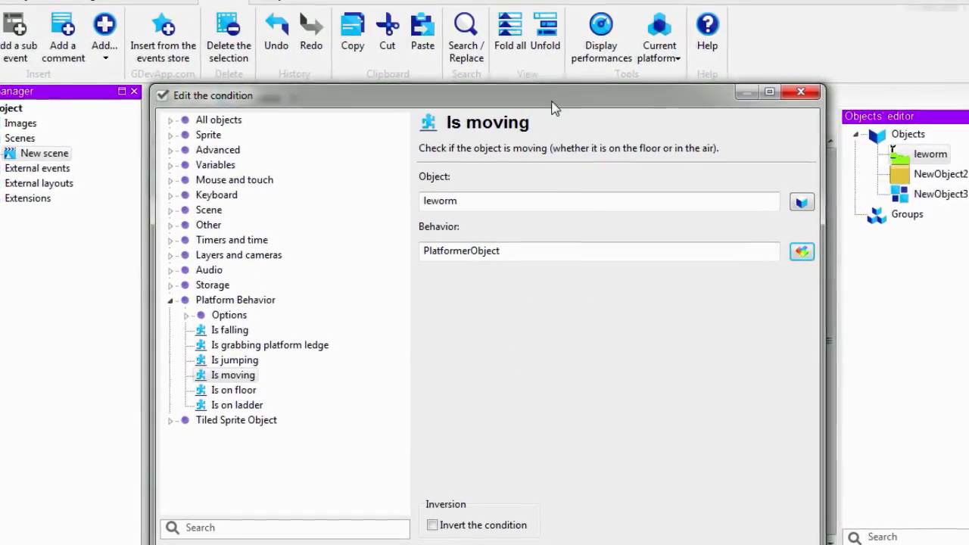
left_click(693, 544)
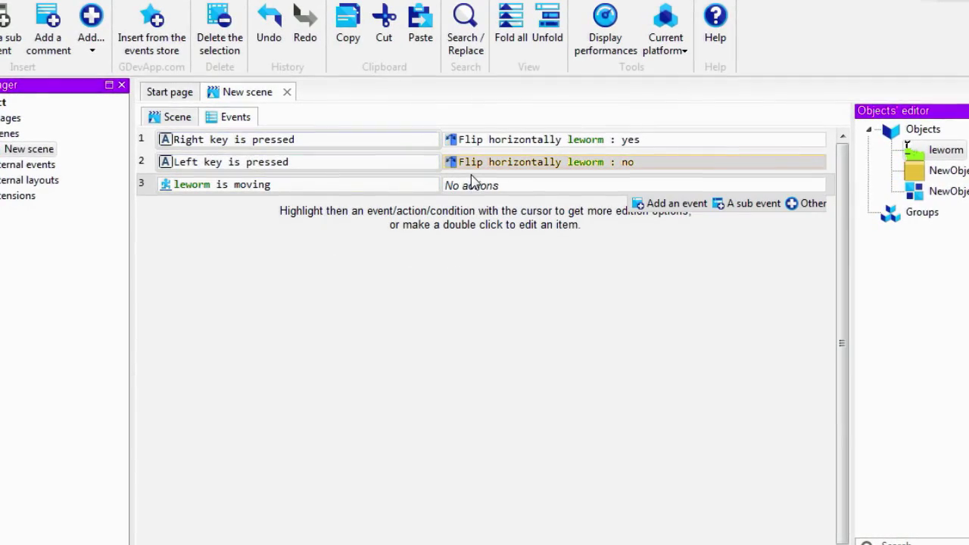
Add a Sprite "Change the animation" action to the "leworm is moving" event, with leworm as its object.
mouse_move(463, 193)
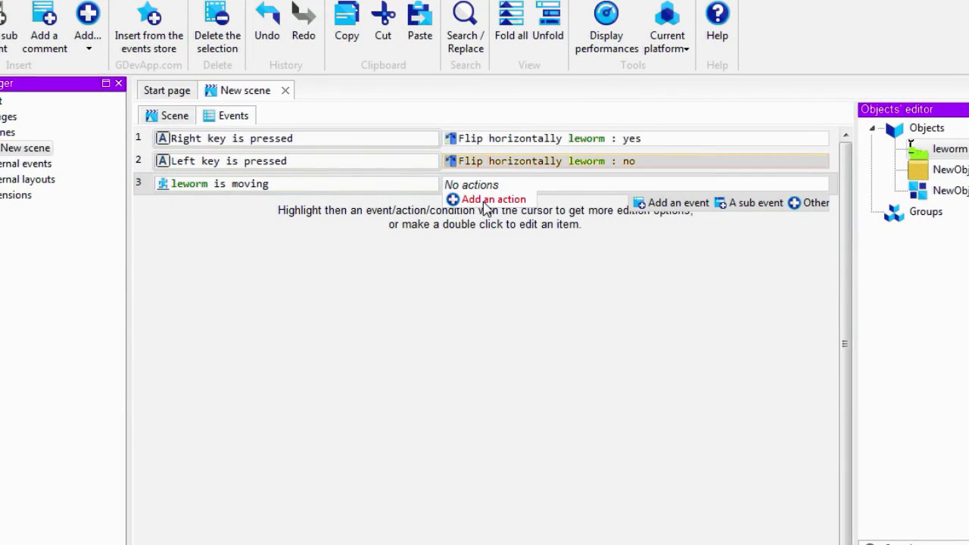
left_click(484, 202)
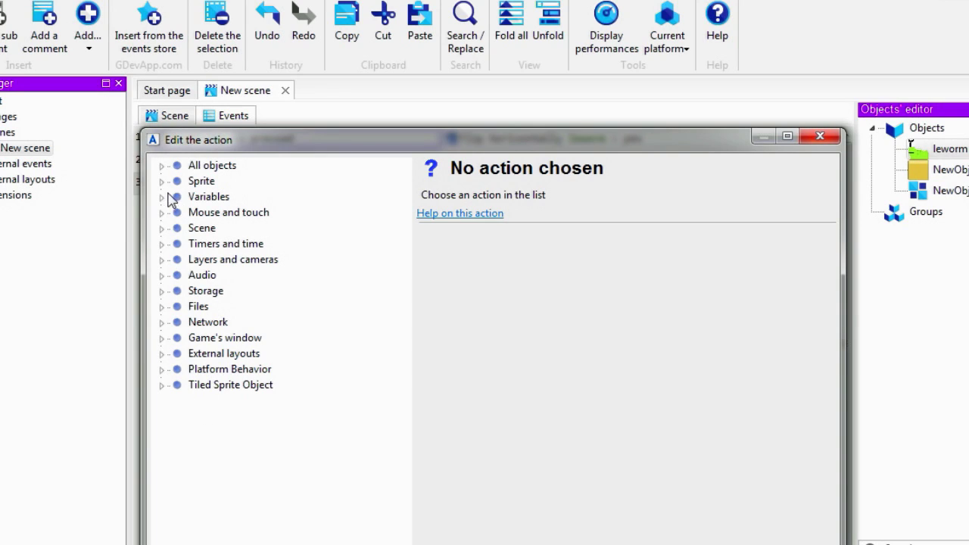
left_click(161, 182)
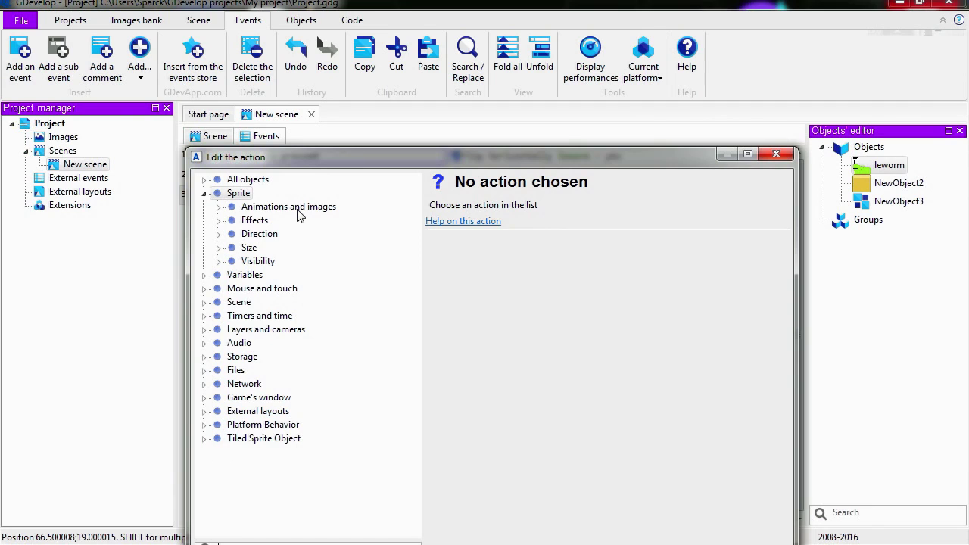
double_click(295, 207)
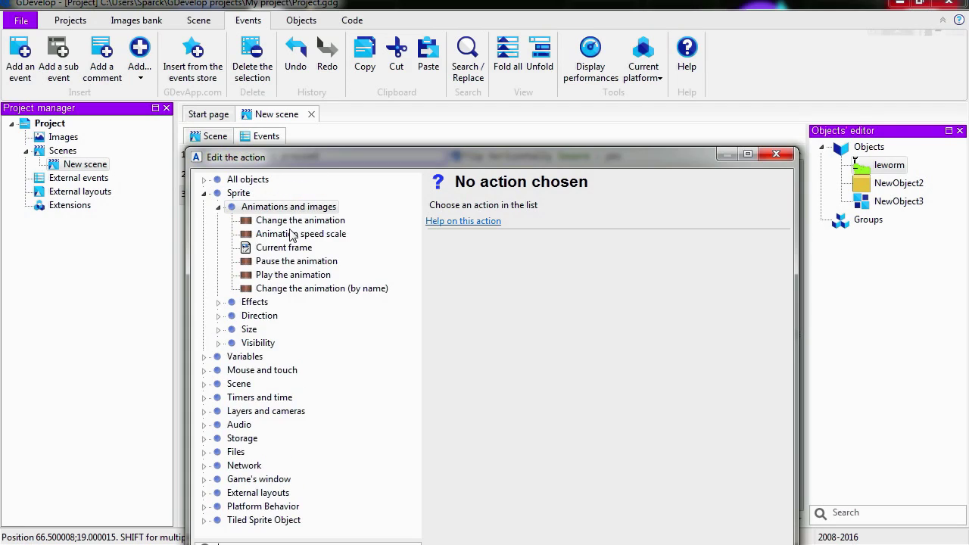
left_click(306, 221)
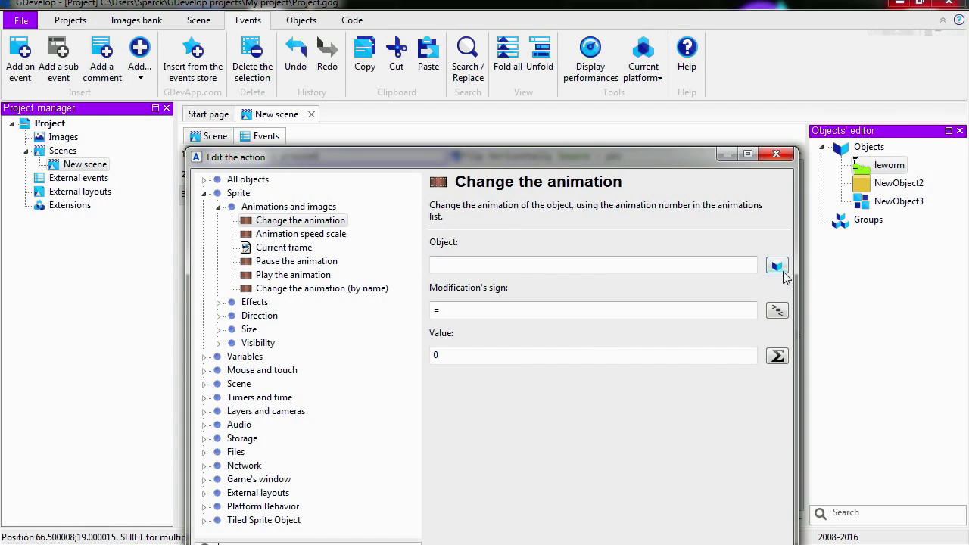
left_click(776, 266)
left_click(329, 253)
left_click_drag(395, 216, 473, 135)
left_click(505, 476)
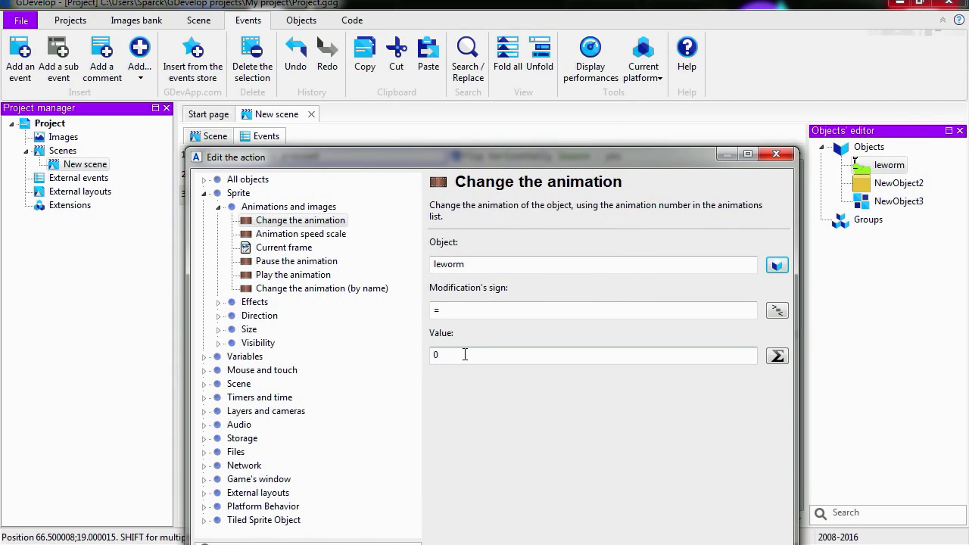
left_click(776, 354)
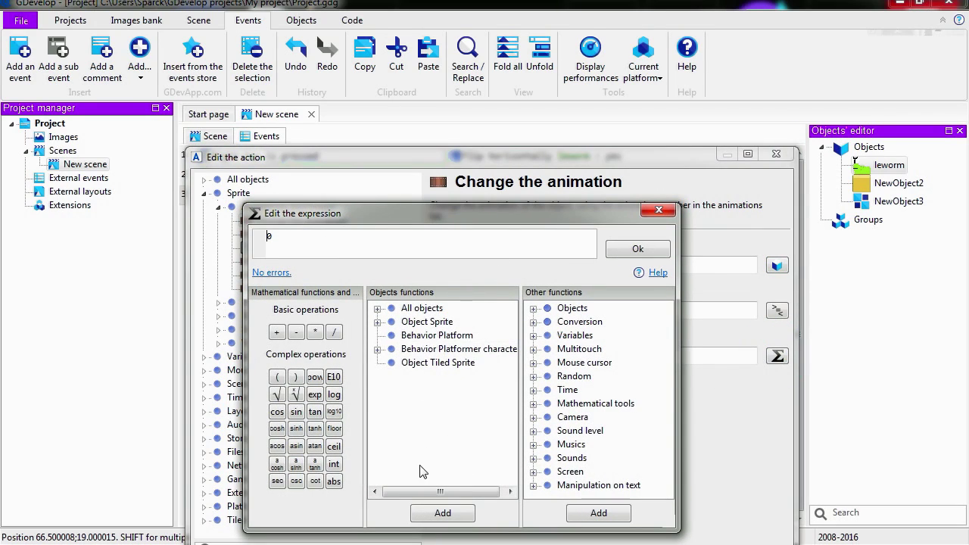
left_click_drag(505, 219, 532, 200)
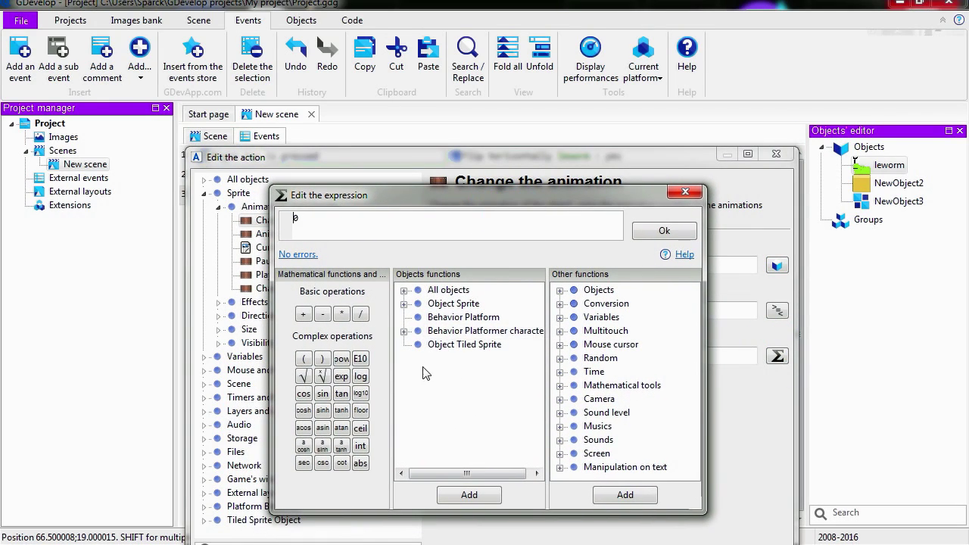
left_click(404, 291)
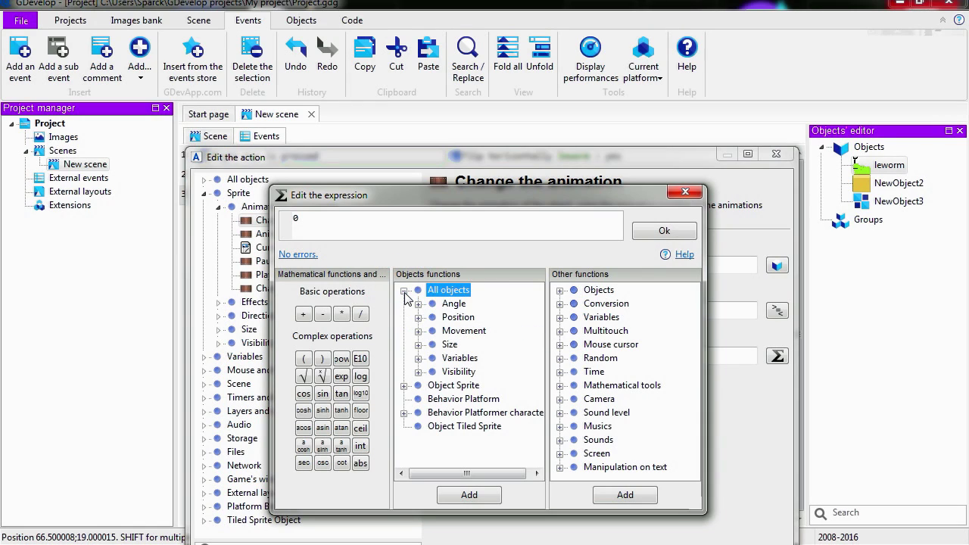
left_click(404, 290)
left_click(685, 192)
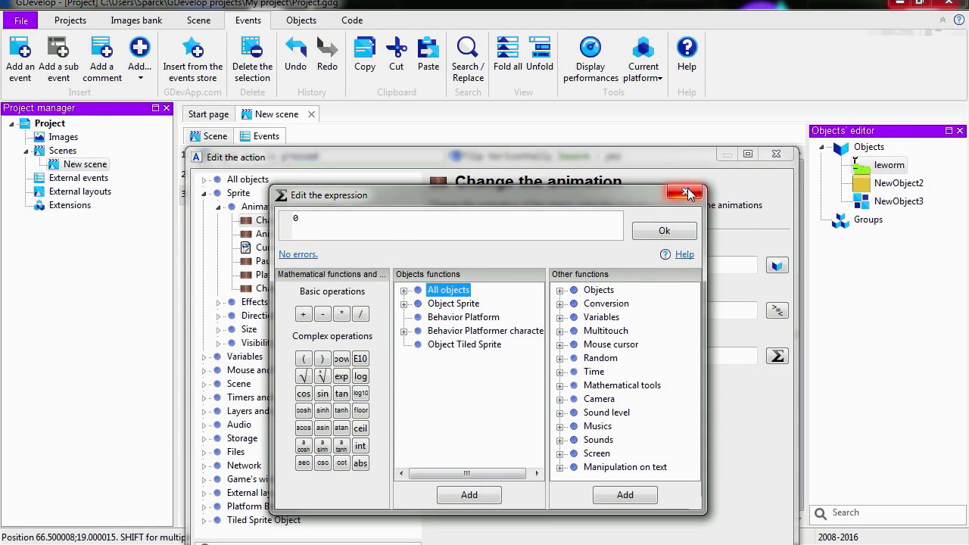
Set the value of the "Change the animation" action to 1 and confirm the action.
double_click(458, 353)
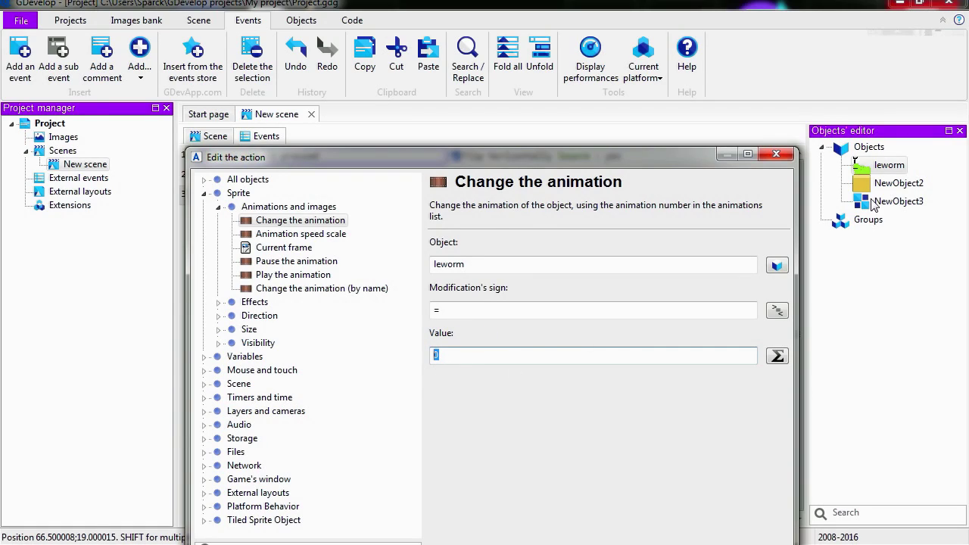
left_click(884, 169)
left_click(460, 356)
left_click_drag(546, 163, 554, 107)
left_click(687, 518)
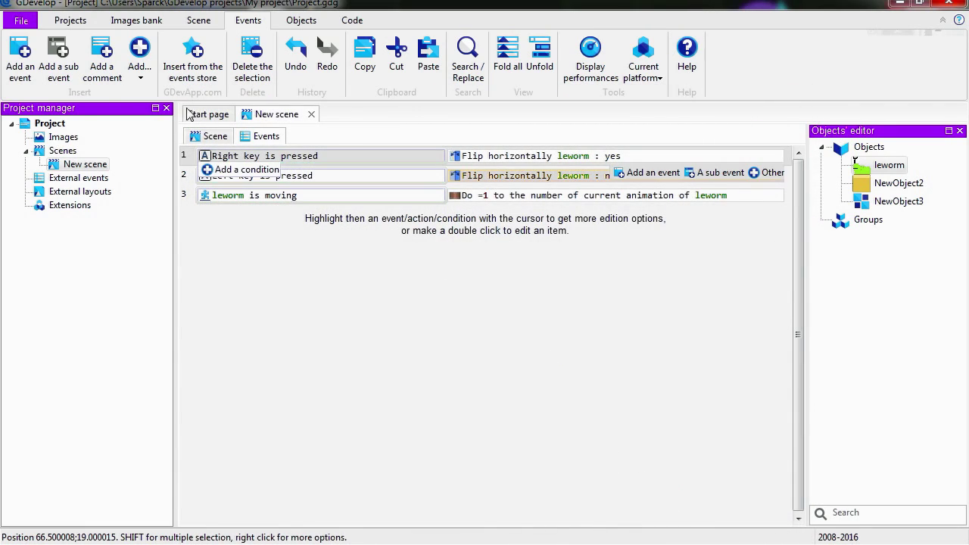
Preview the scene in the browser, check the worm's walking animation in both directions, and close the preview.
left_click(215, 138)
left_click(386, 241)
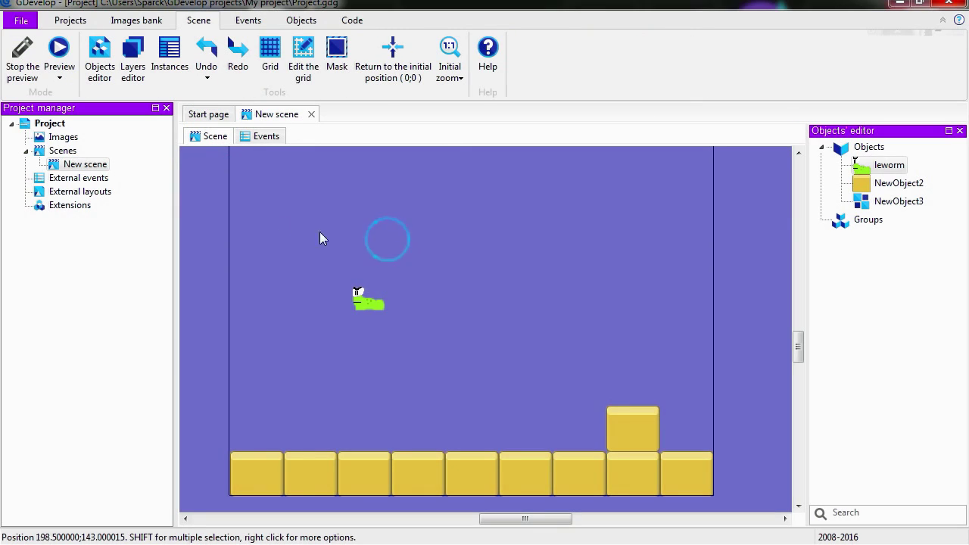
left_click(61, 48)
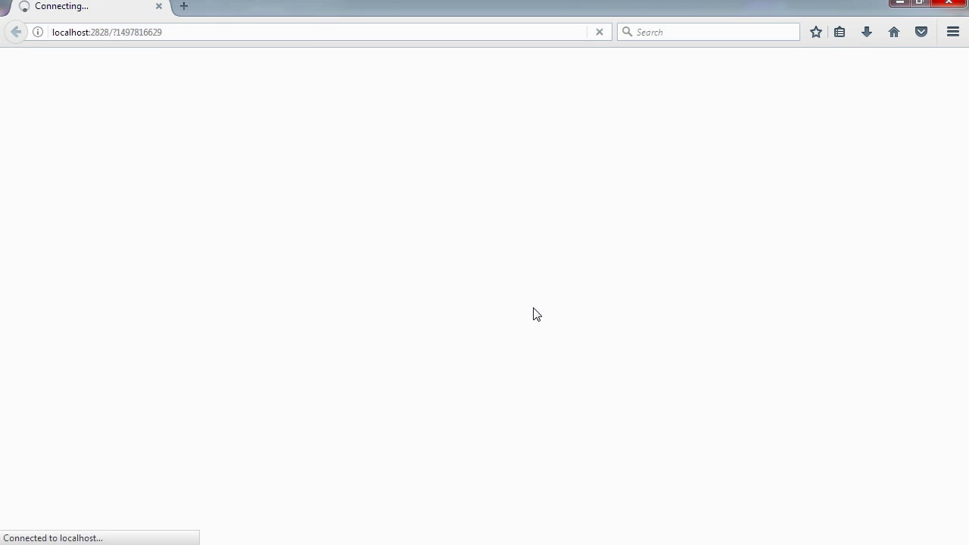
key("Right")
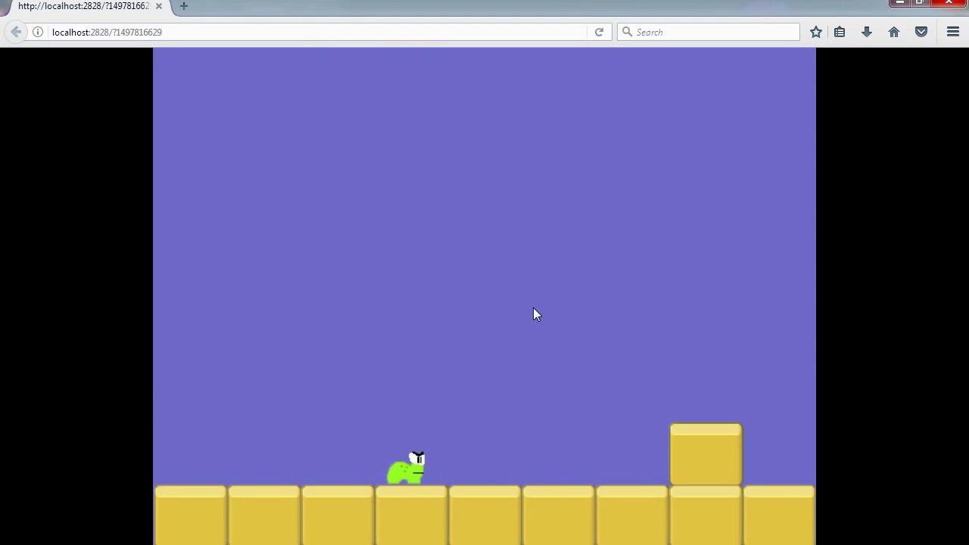
key("Left")
key("Right")
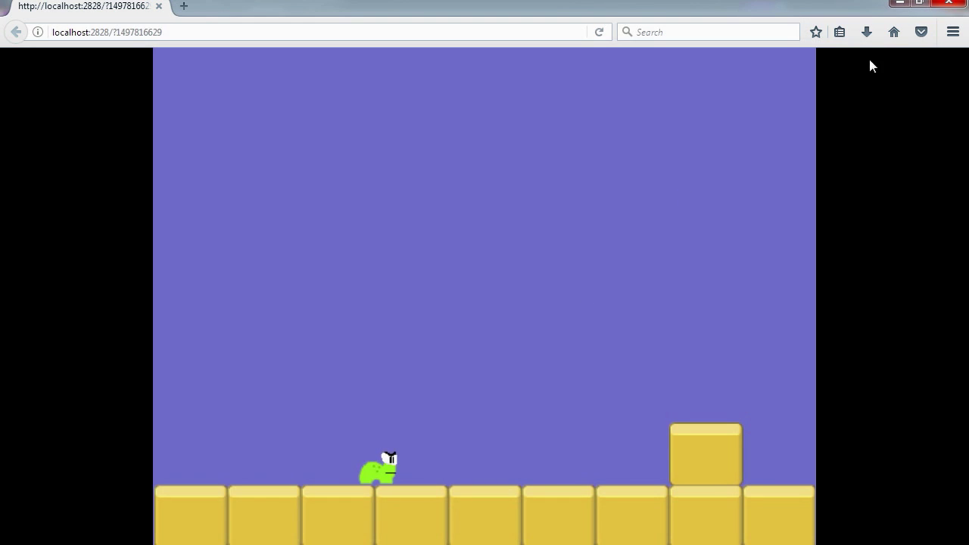
left_click(944, 5)
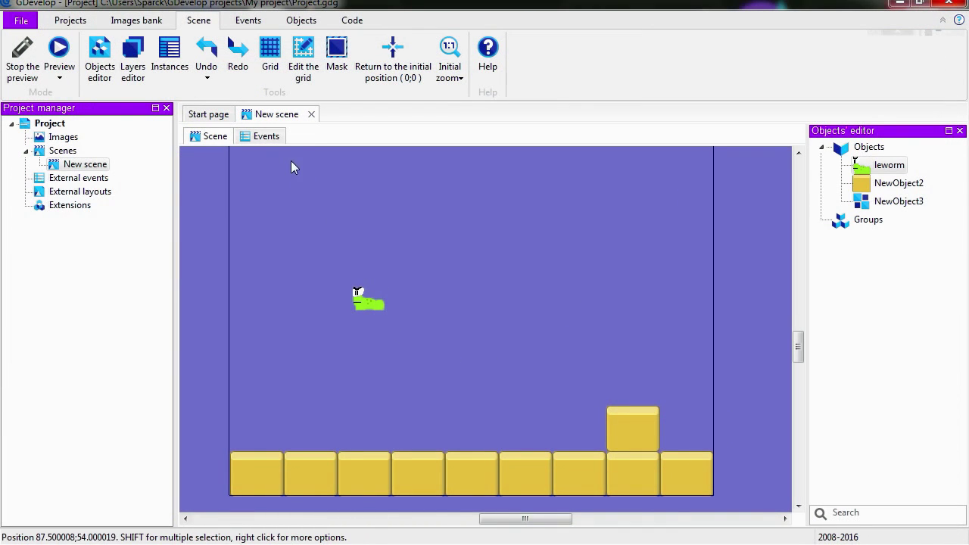
Add a Platform Behavior "Is on floor" condition to the "leworm is moving" event.
left_click(267, 137)
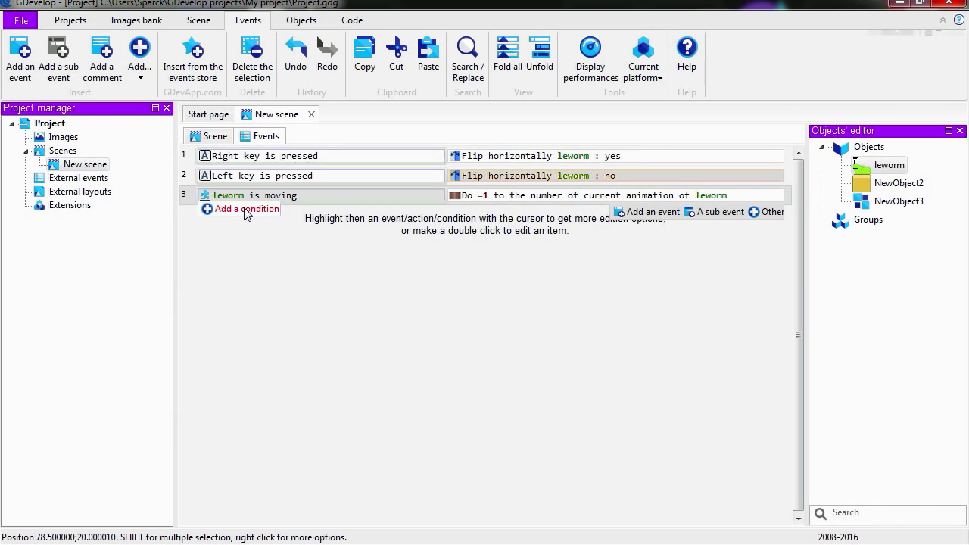
left_click(245, 210)
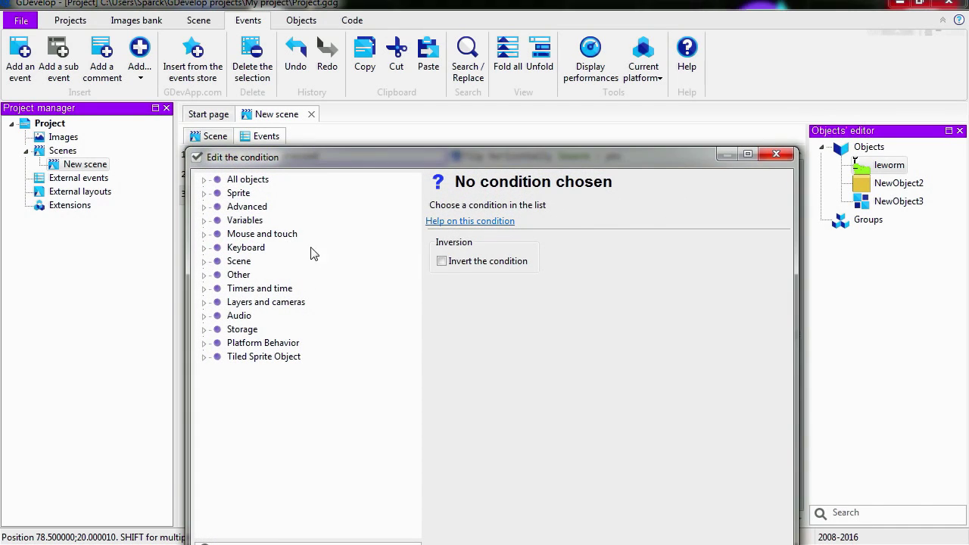
left_click(203, 343)
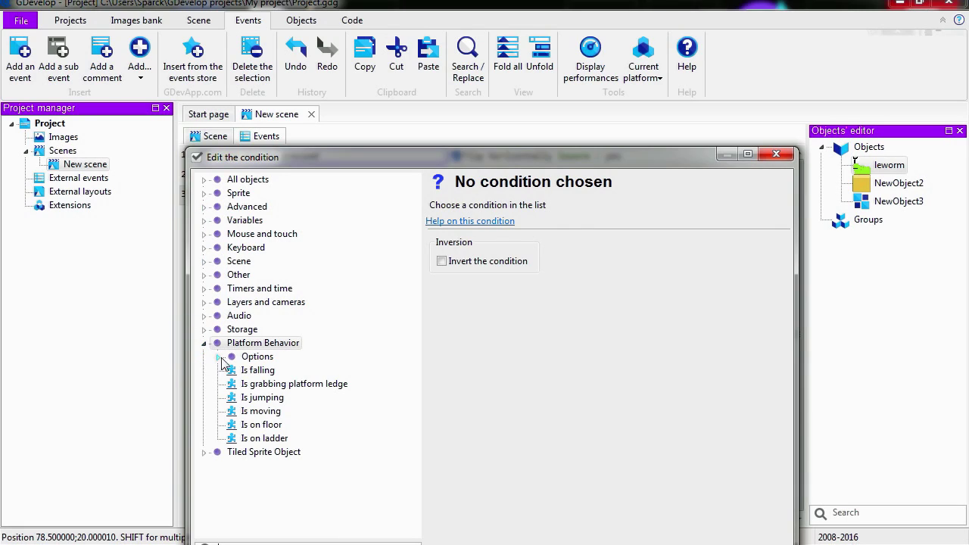
left_click(263, 424)
Set the "Is on floor" condition's object to leworm and its behavior to PlatformerObject, and confirm the condition.
left_click(776, 254)
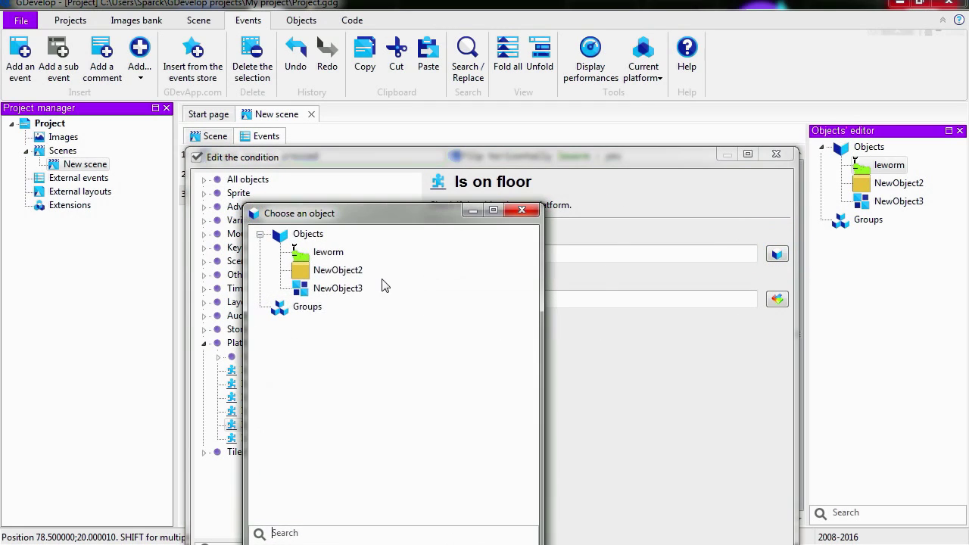
left_click(328, 253)
left_click_drag(399, 211, 436, 104)
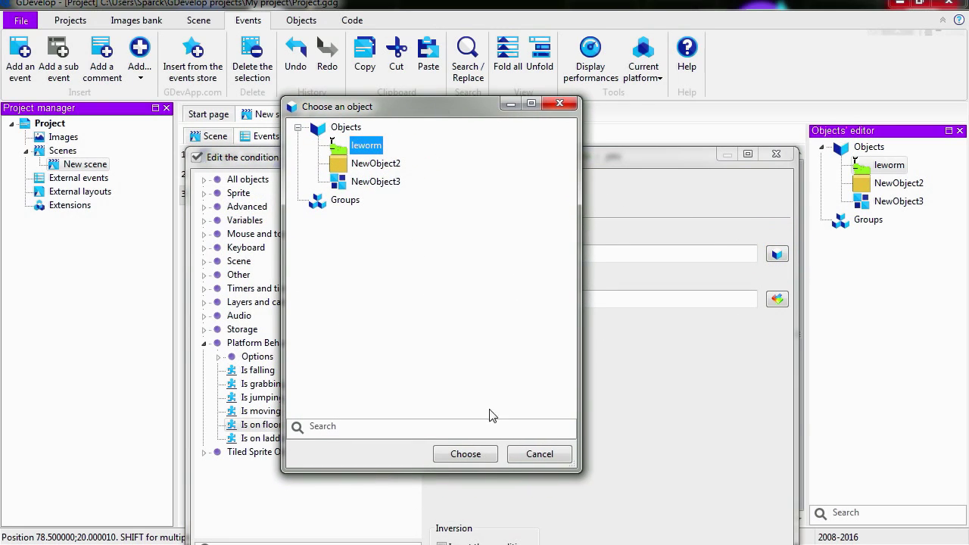
left_click(465, 454)
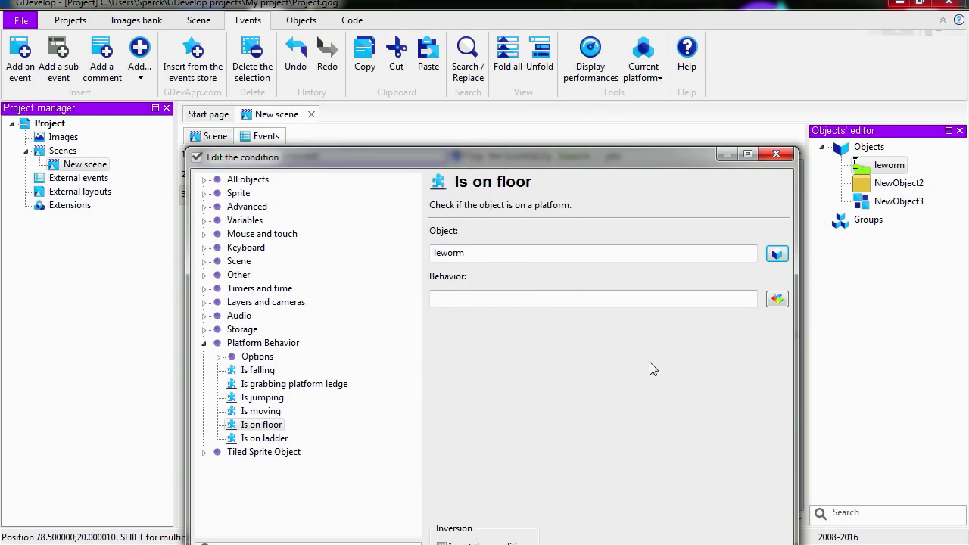
left_click(777, 300)
left_click_drag(581, 163, 585, 121)
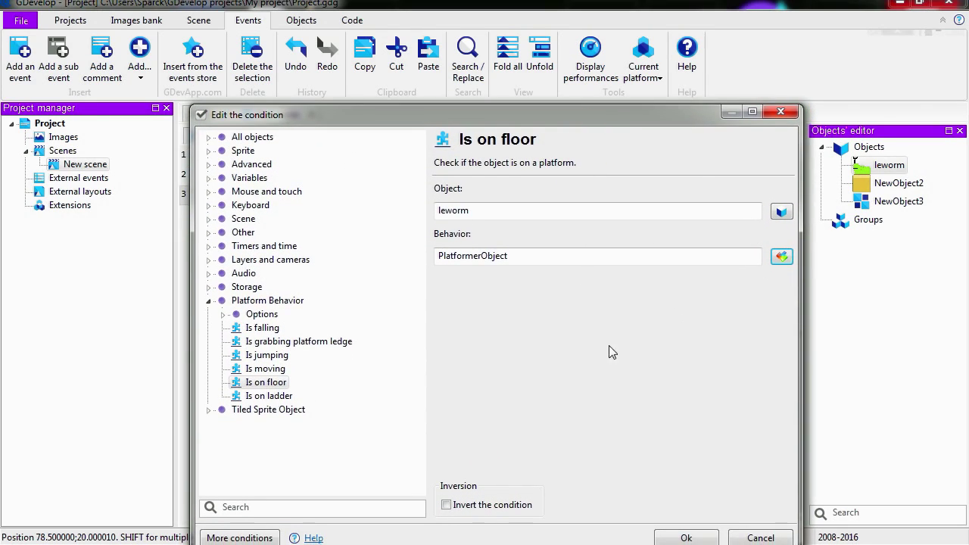
left_click(685, 537)
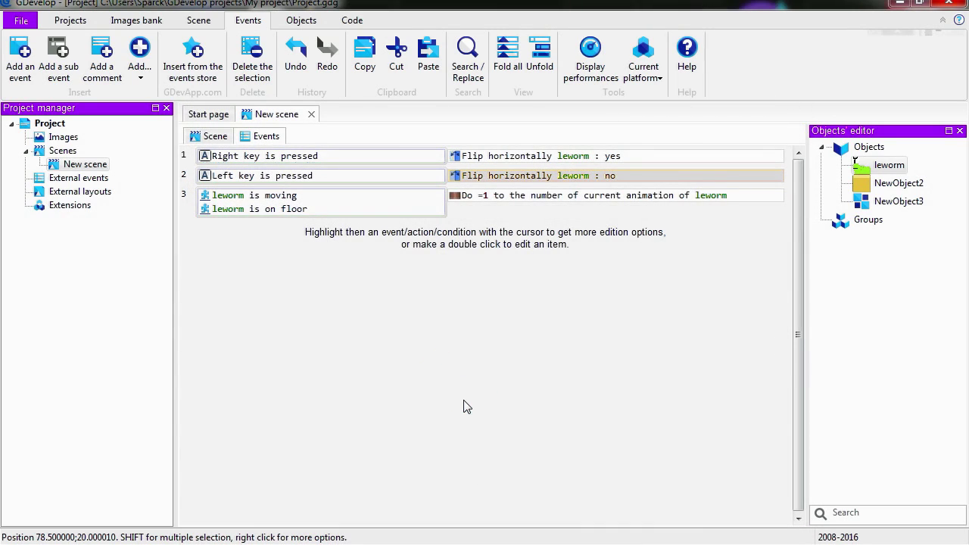
Preview the scene in the browser, walk the worm in both directions to check its floor animation, and close the preview.
left_click(215, 136)
left_click(60, 50)
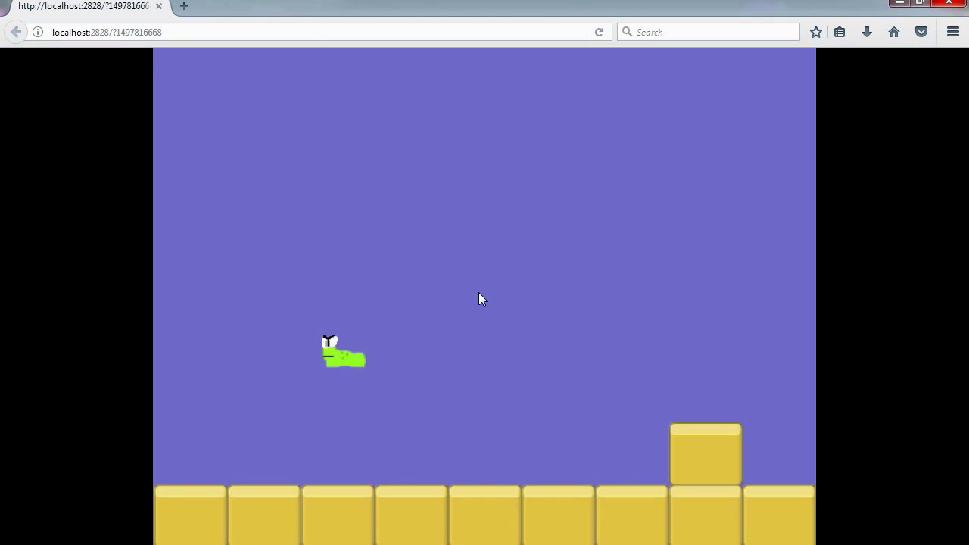
left_click(478, 294)
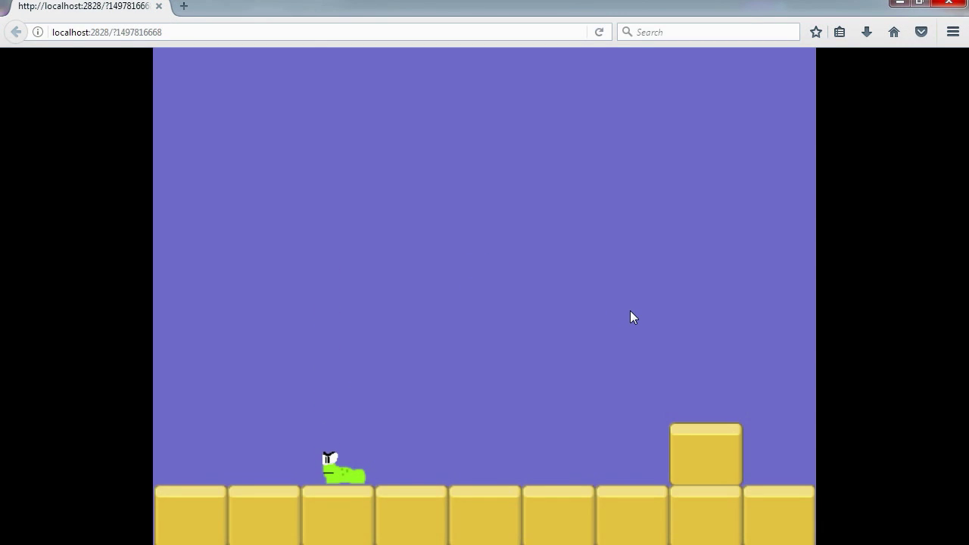
key("Right")
key("Left")
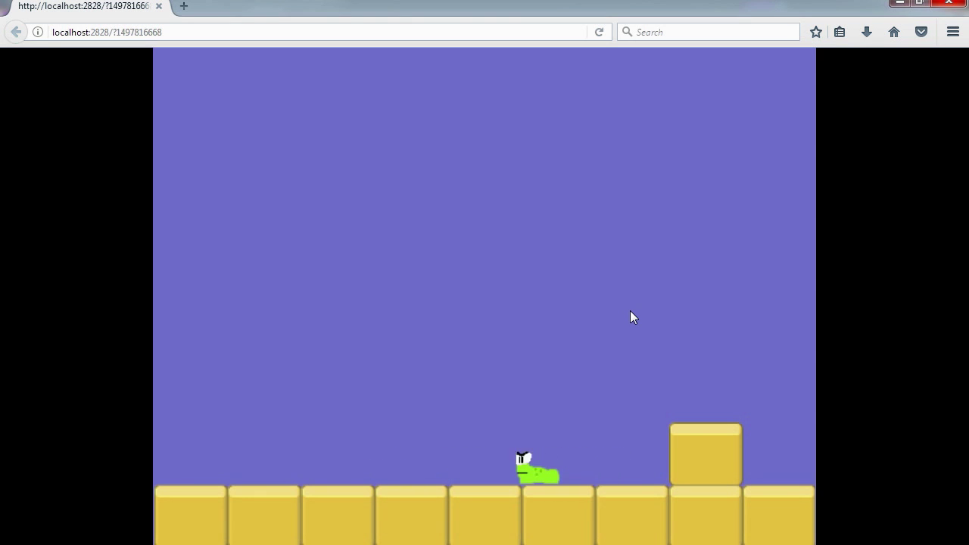
key("Right")
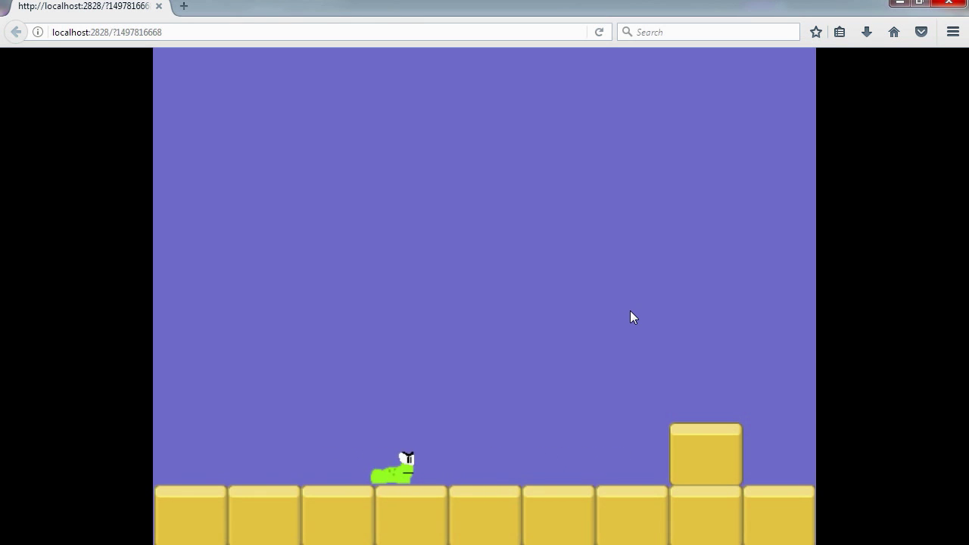
left_click(948, 3)
left_click(527, 336)
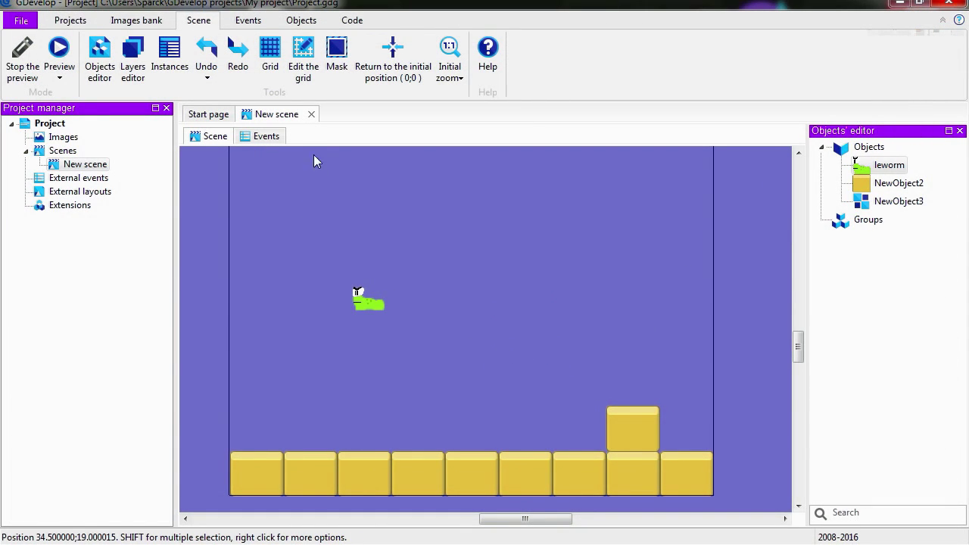
Duplicate the event that sets leworm's animation to 1 when it is moving on the floor.
left_click(263, 136)
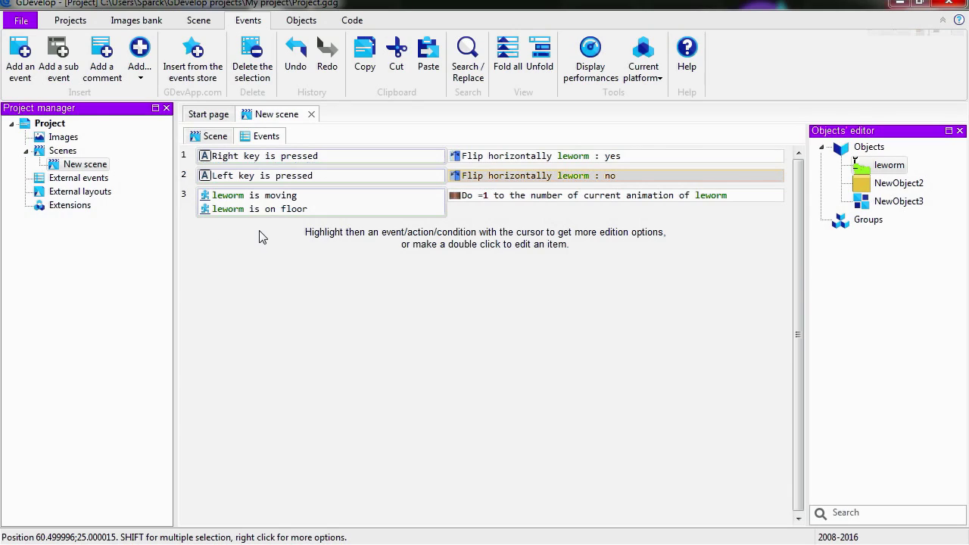
mouse_move(196, 200)
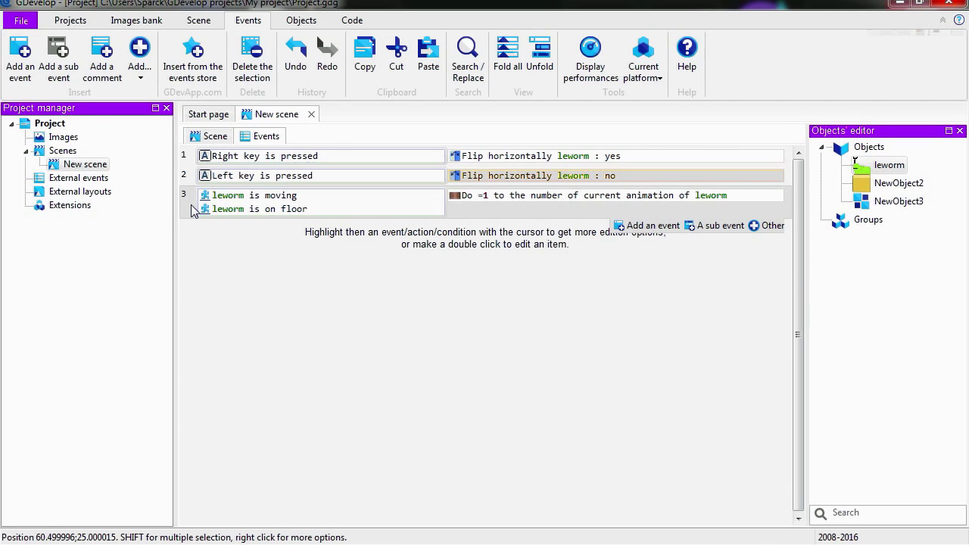
left_click(193, 211)
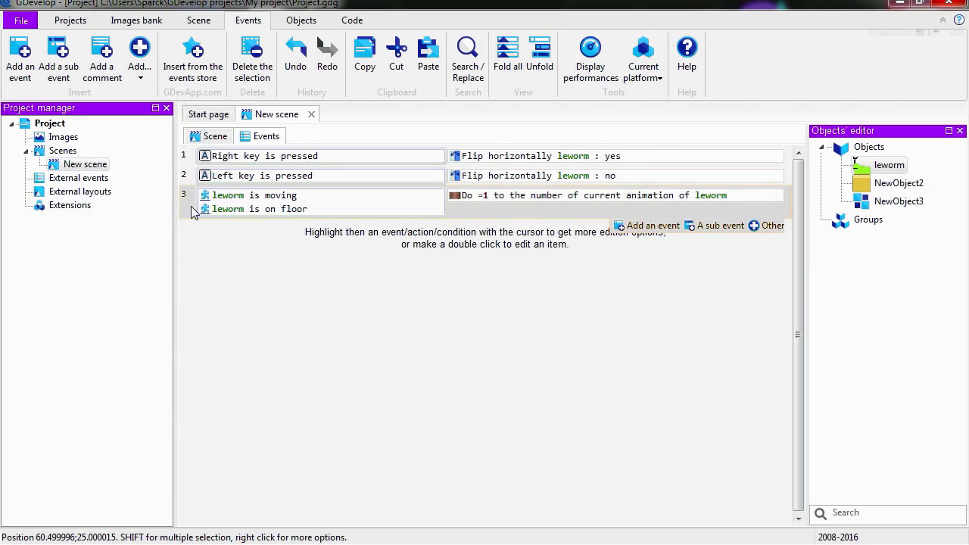
key("ctrl+v")
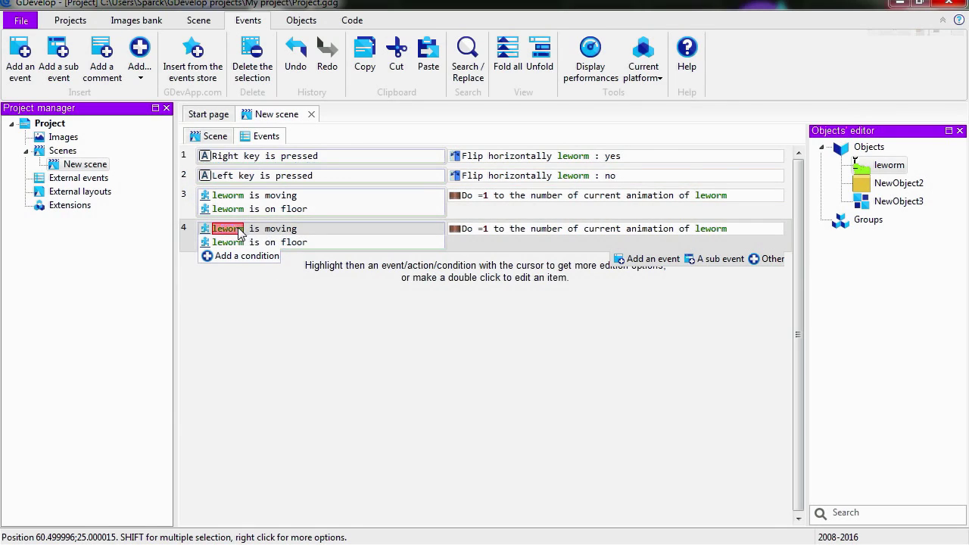
Invert the "leworm is moving" condition in the duplicated fourth event.
double_click(267, 229)
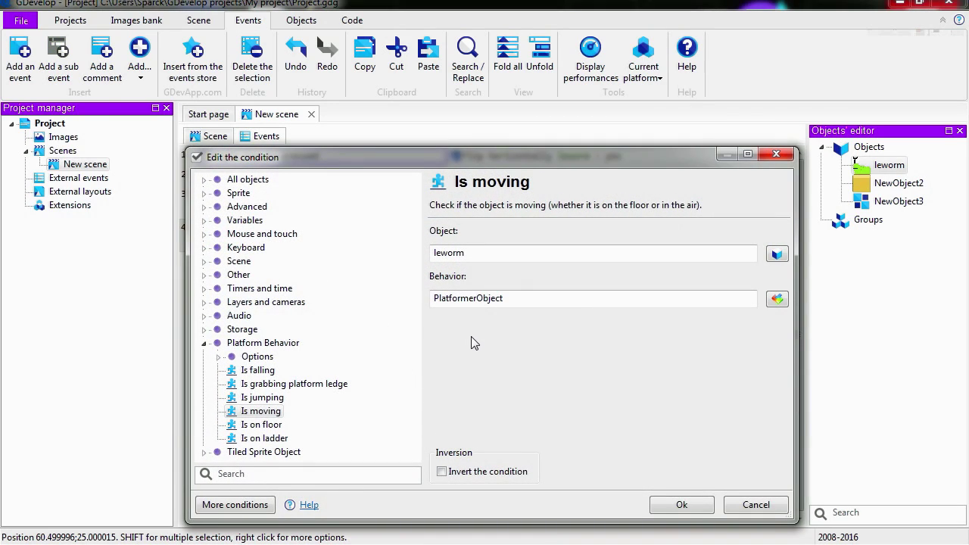
left_click(442, 471)
left_click(694, 507)
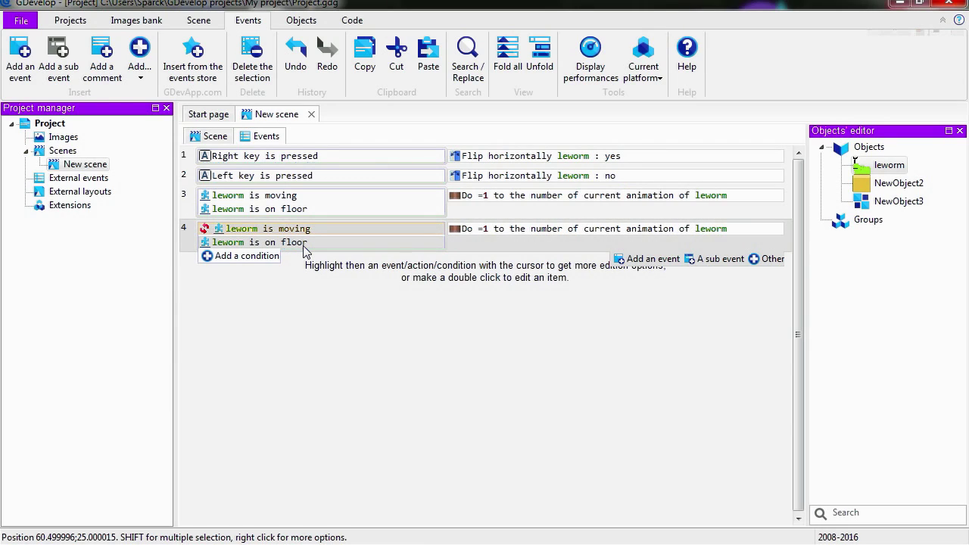
Set the value of the fourth event's "Change the animation" action to 0 and confirm the action.
left_click(485, 229)
double_click(458, 233)
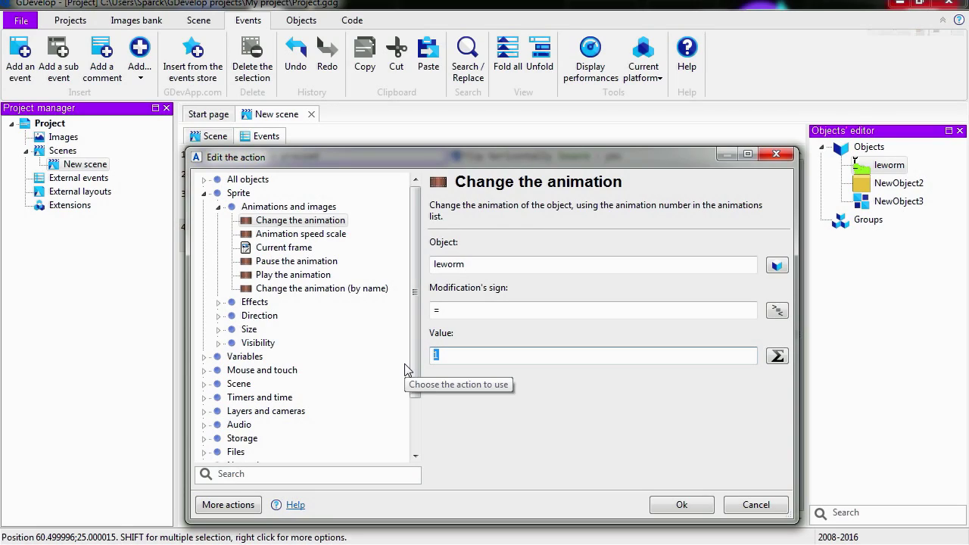
type("0")
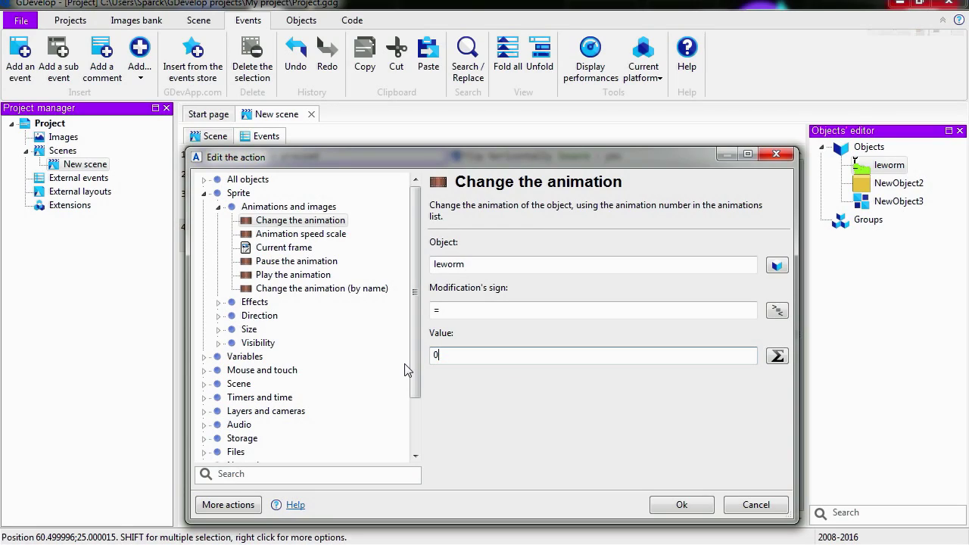
left_click(678, 505)
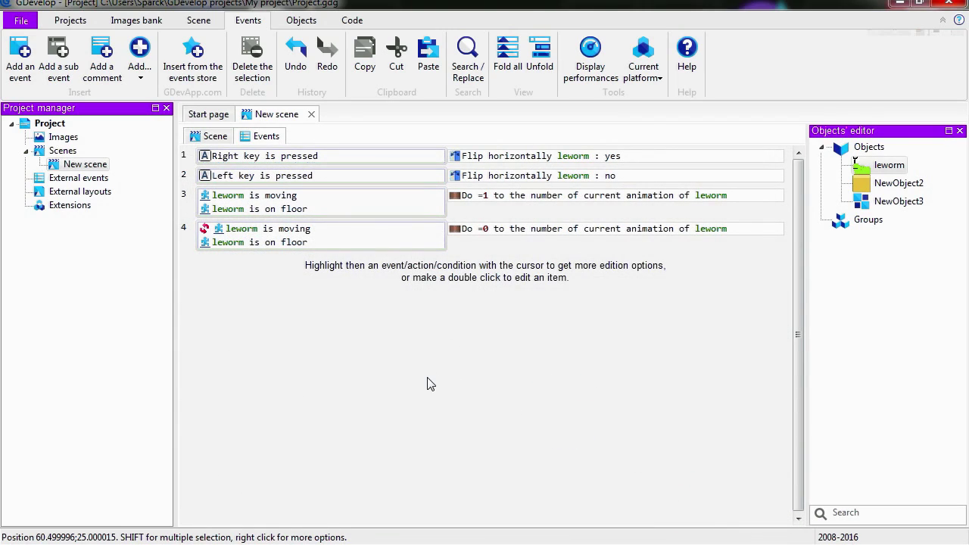
Preview the scene in the browser, test the worm's animations while walking, stopping and jumping, and close the preview.
left_click(212, 136)
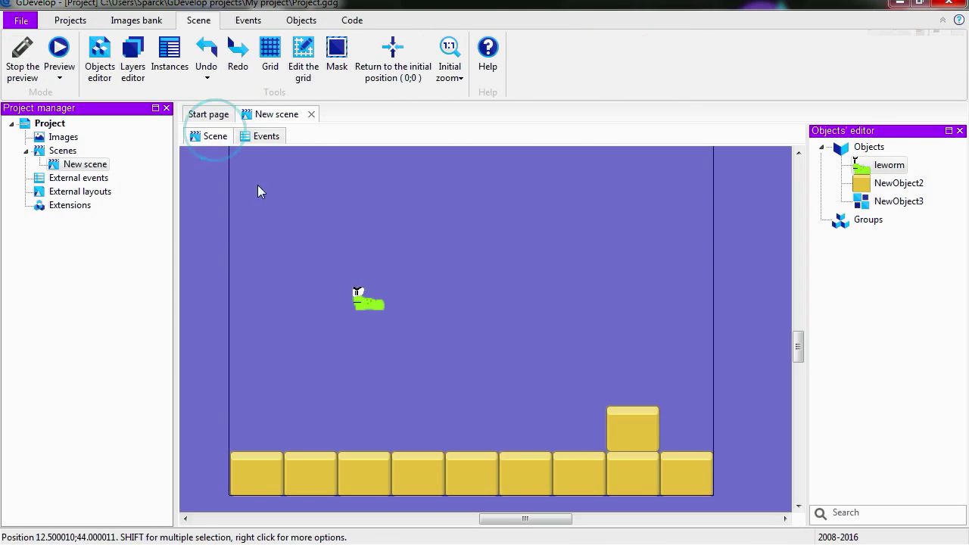
left_click(60, 51)
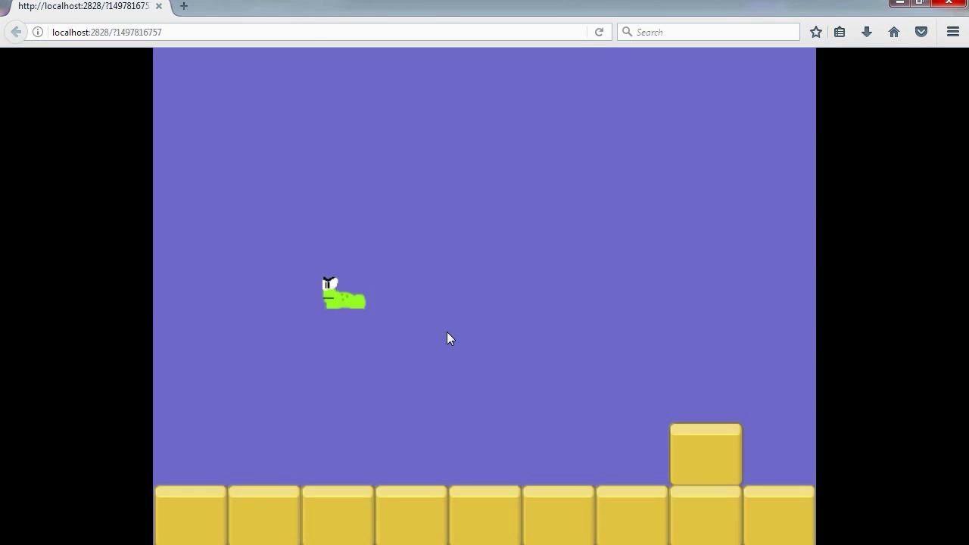
left_click(447, 333)
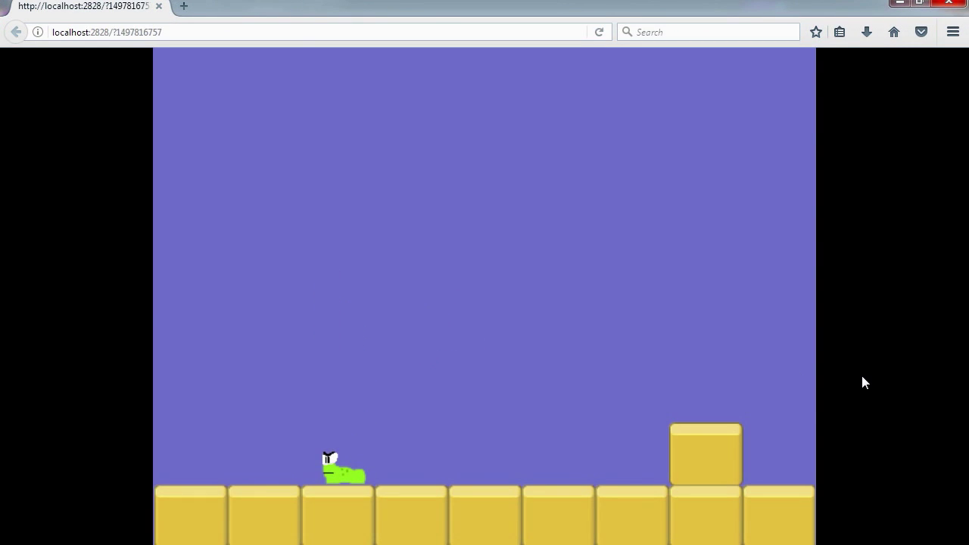
key("Right")
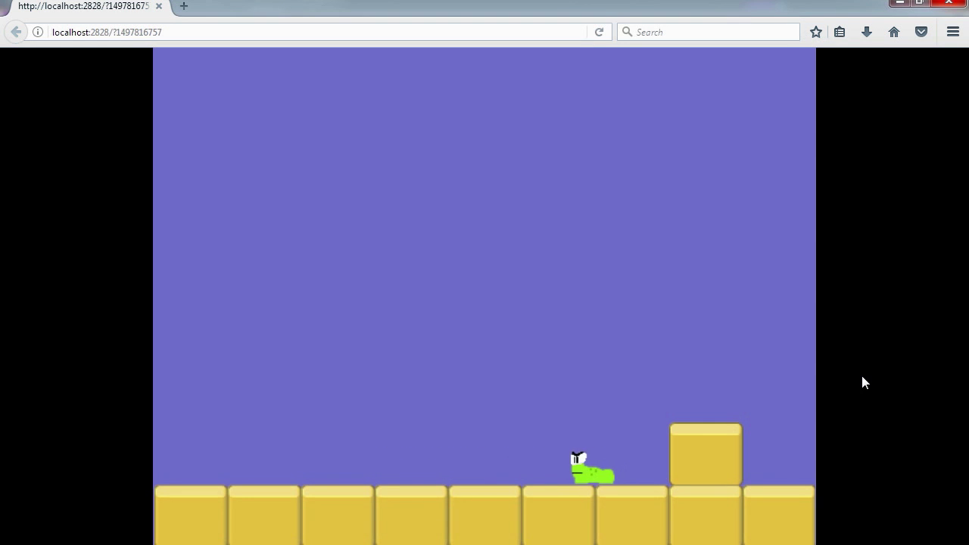
key("Left")
key("Right")
key("Left")
key("space")
key("Right")
key("space")
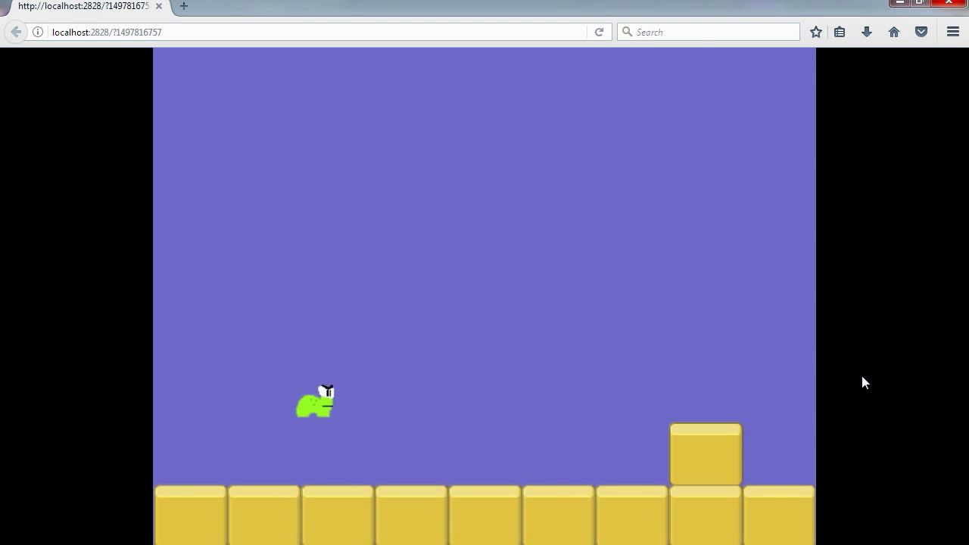
key("space")
key("Left")
key("space")
key("space")
key("Right")
key("space")
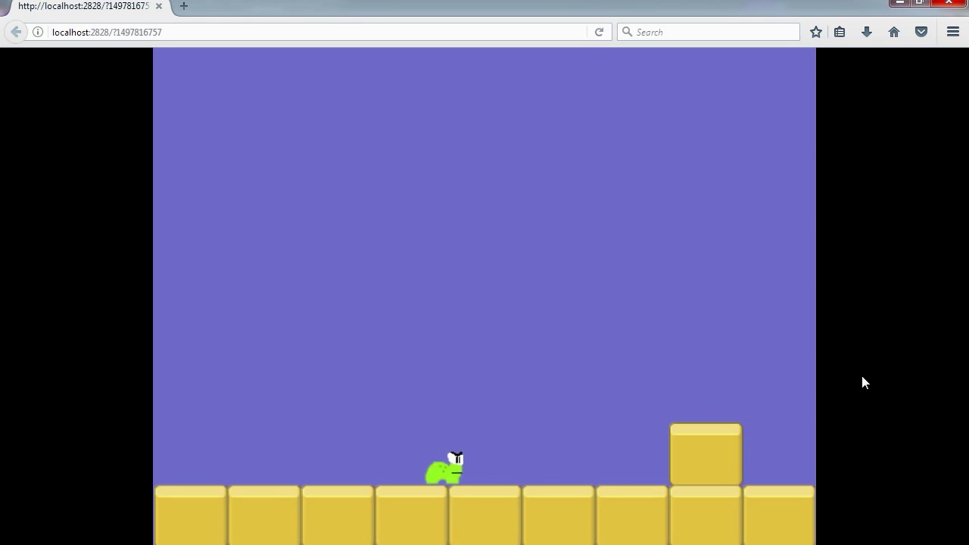
left_click(936, 4)
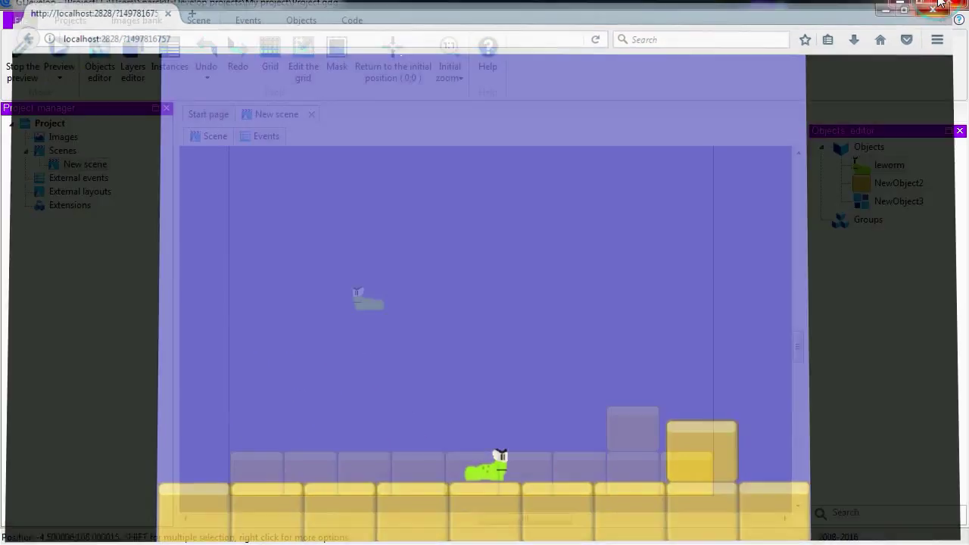
Duplicate the event that sets leworm's animation to 0 and change the copy's inverted "Is moving" condition to "Is jumping".
left_click(267, 136)
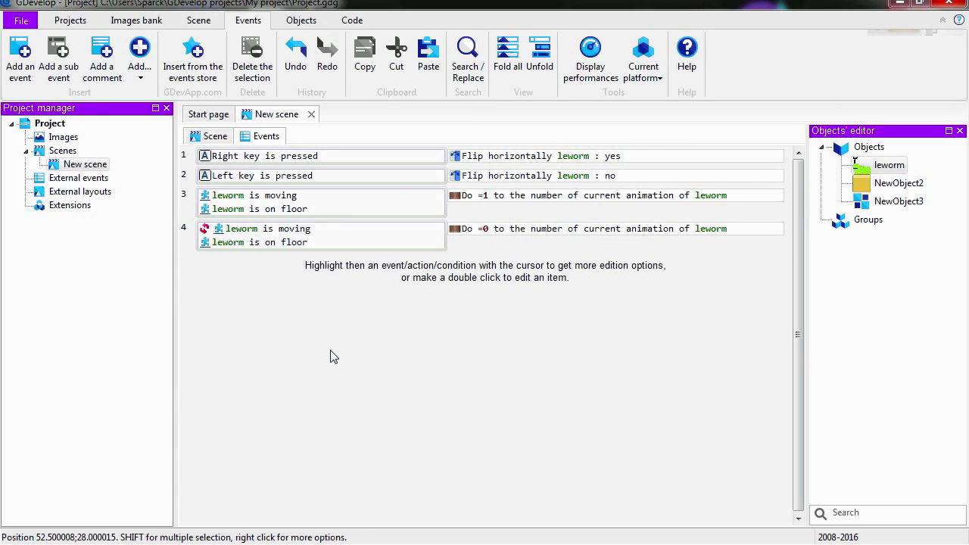
left_click(185, 237)
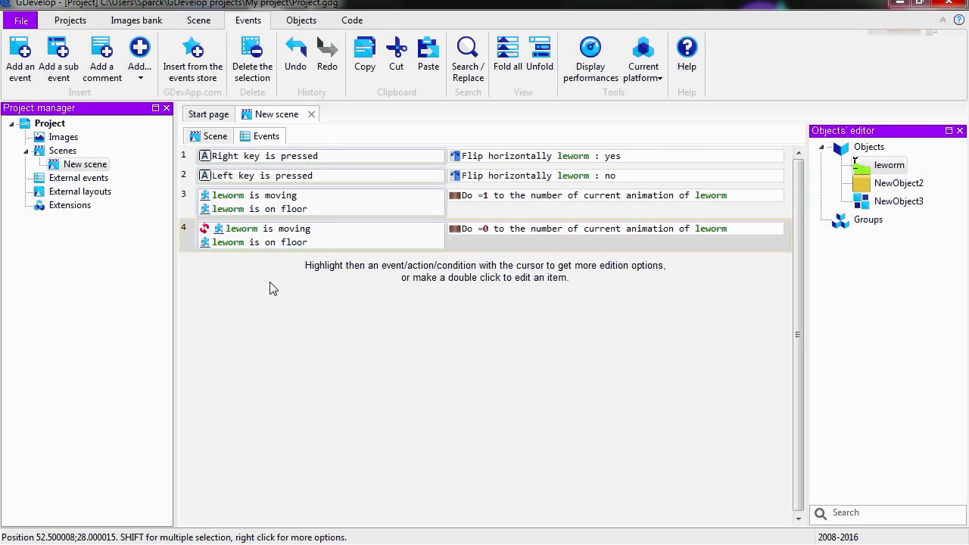
right_click(188, 244)
left_click(233, 289)
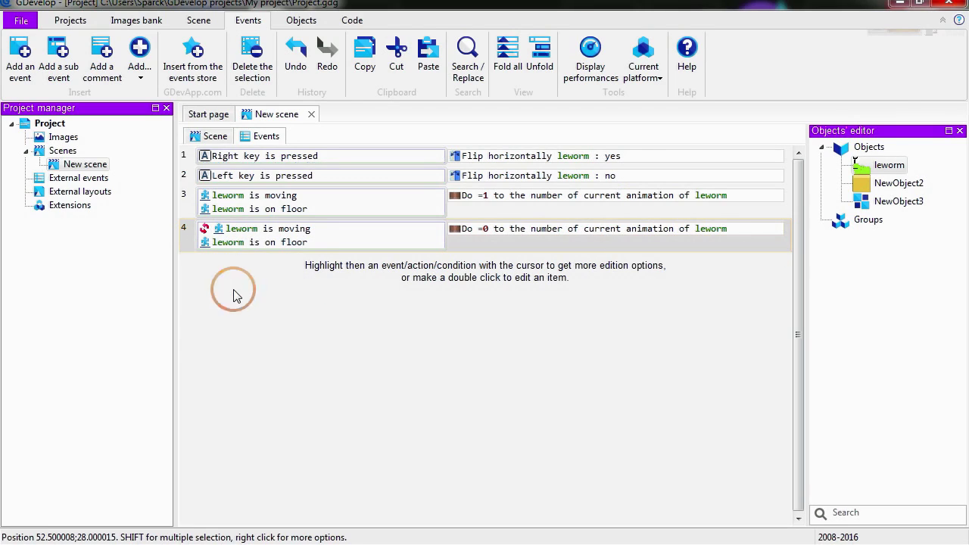
right_click(196, 243)
left_click(242, 325)
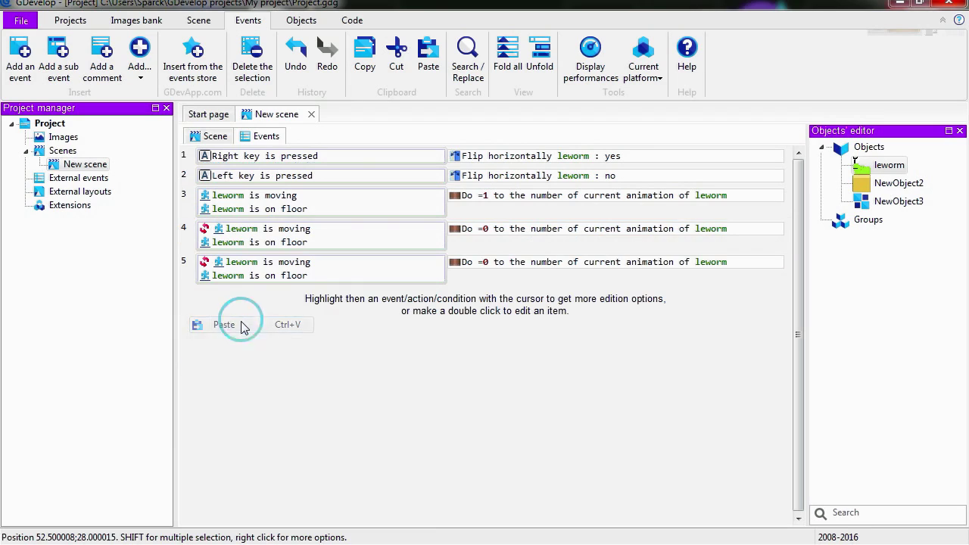
double_click(223, 265)
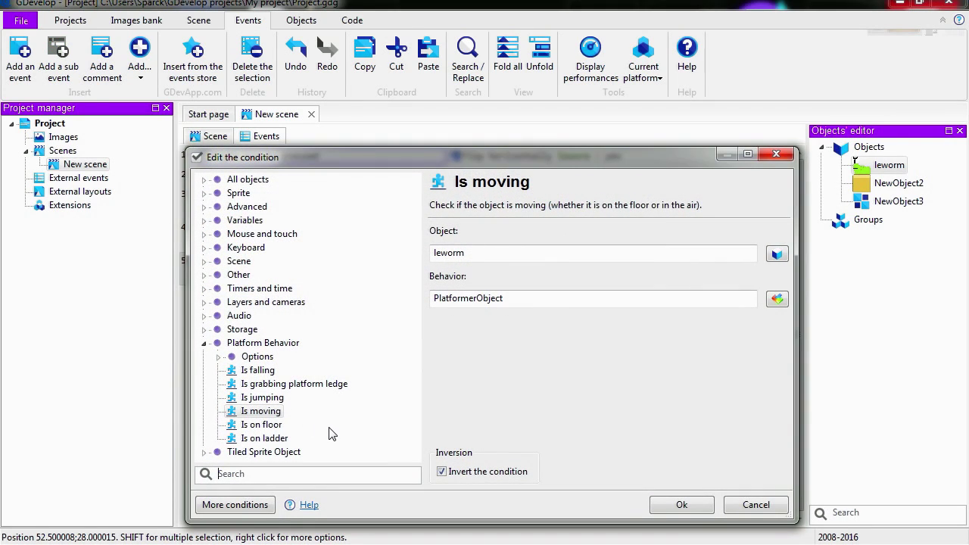
left_click(265, 397)
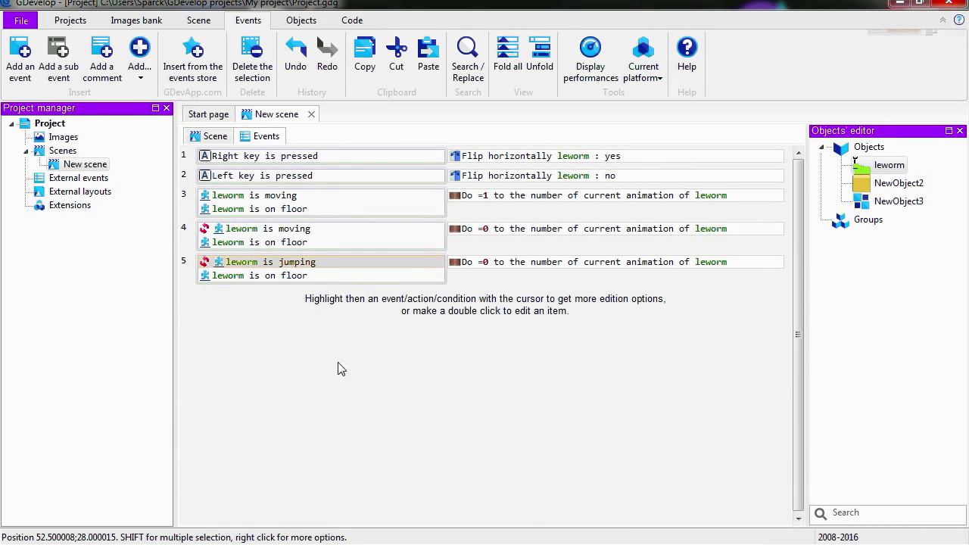
Invert the "leworm is on floor" condition in the fifth event.
double_click(293, 277)
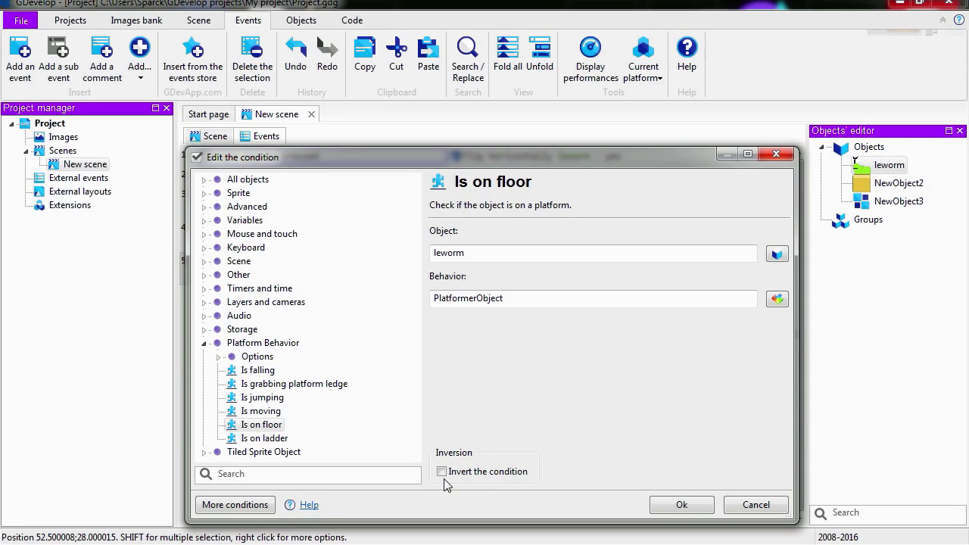
left_click(443, 477)
left_click(660, 512)
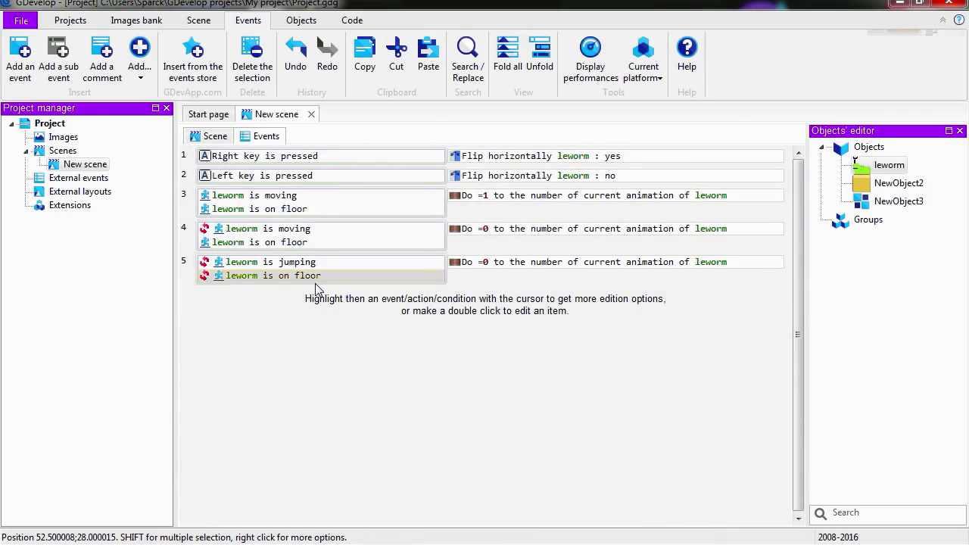
Preview the scene in the browser, test the worm walking and jumping both ways, close the preview and return to the events.
mouse_move(531, 272)
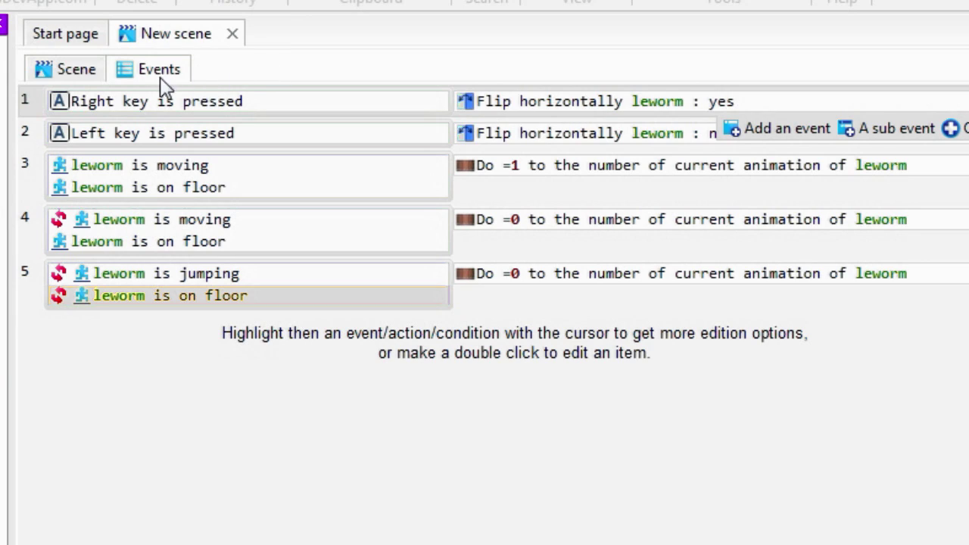
left_click(74, 70)
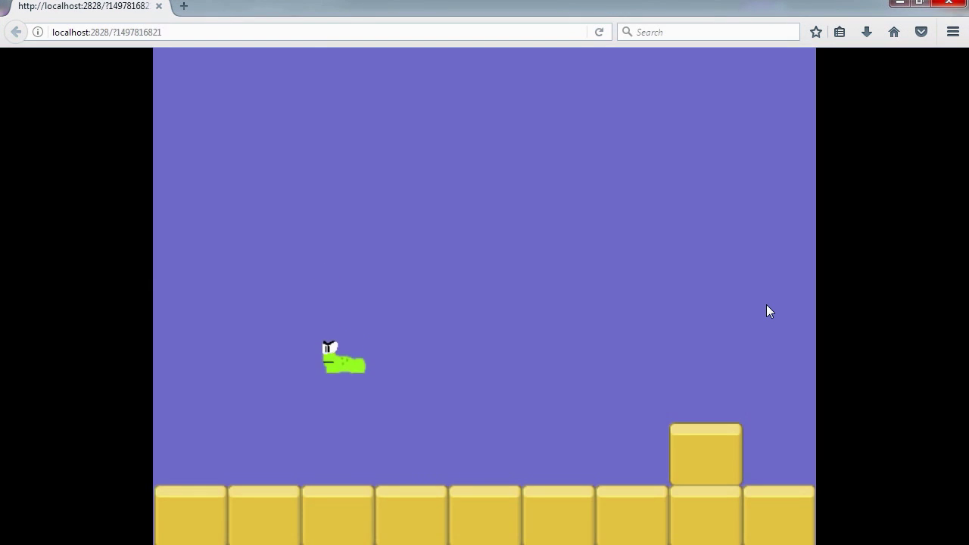
key("Right")
key("Left")
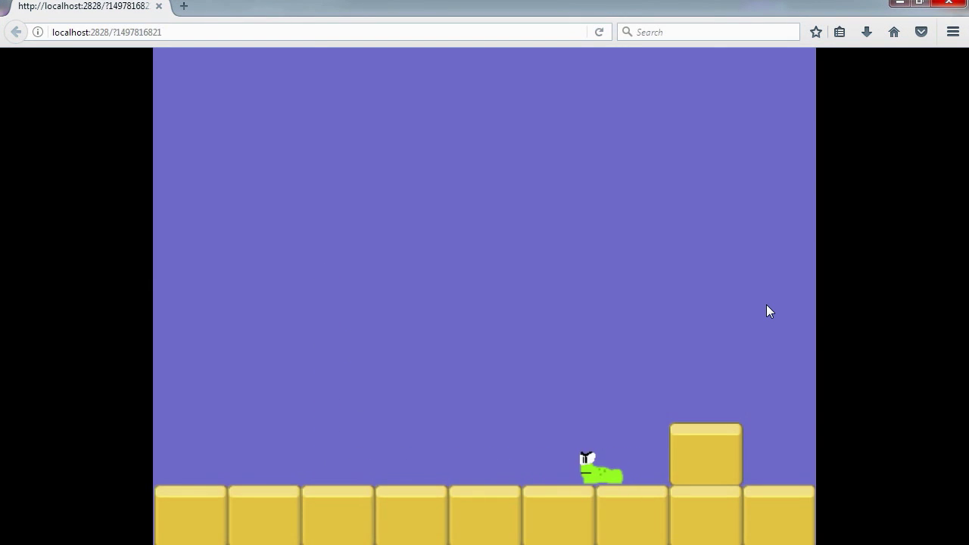
key("space")
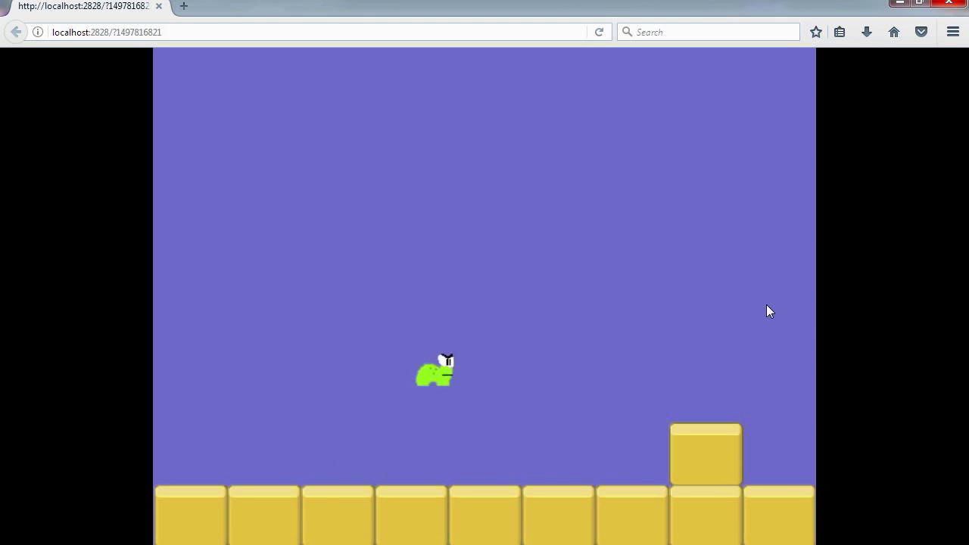
key("Left")
key("space")
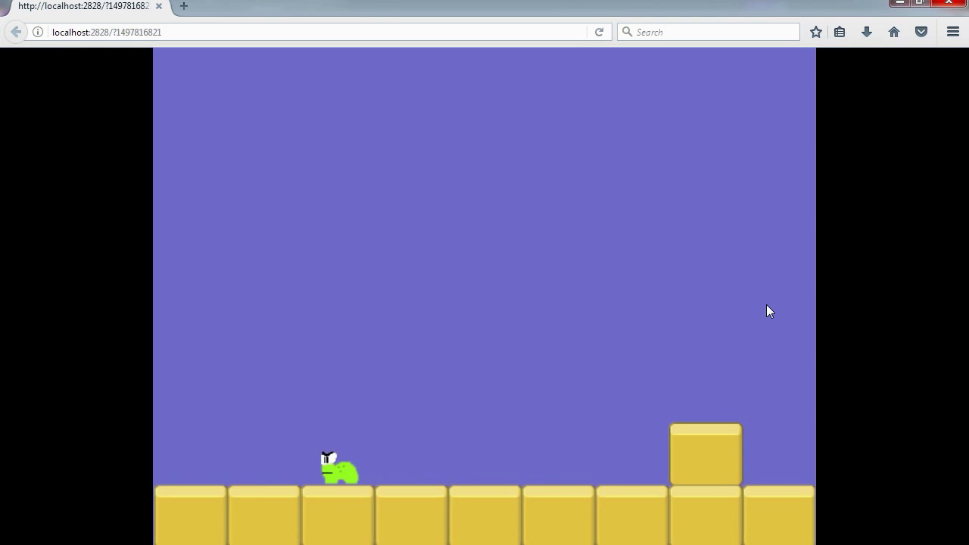
key("Right")
key("space")
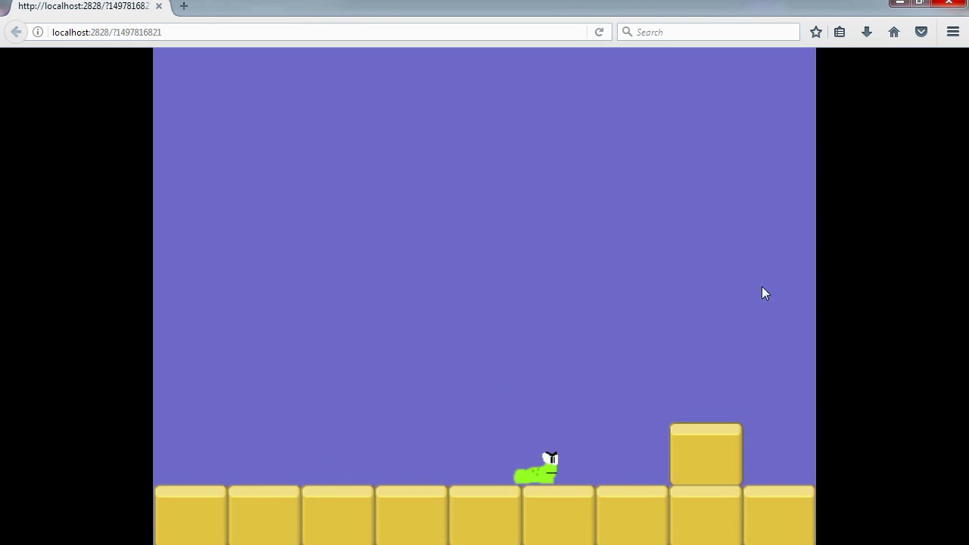
left_click(946, 4)
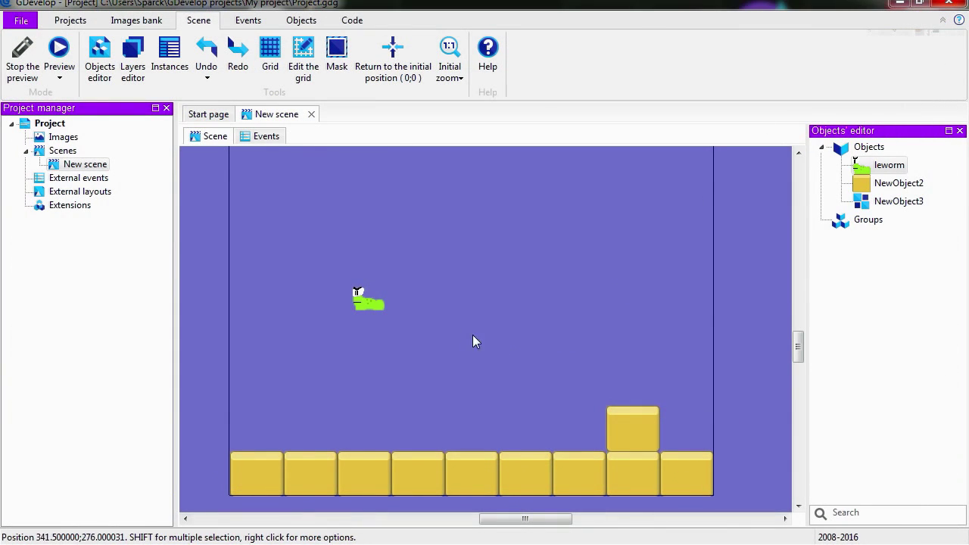
left_click(264, 135)
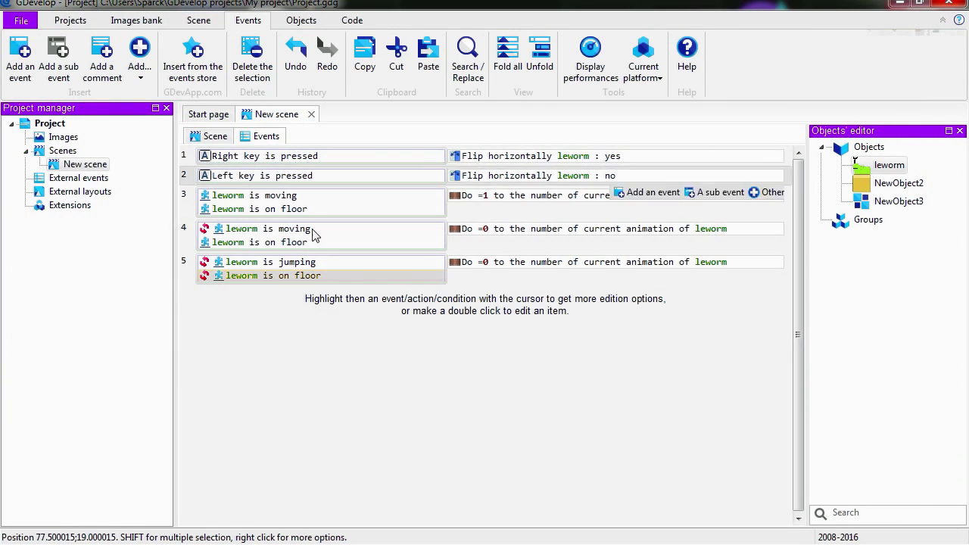
left_click(290, 282)
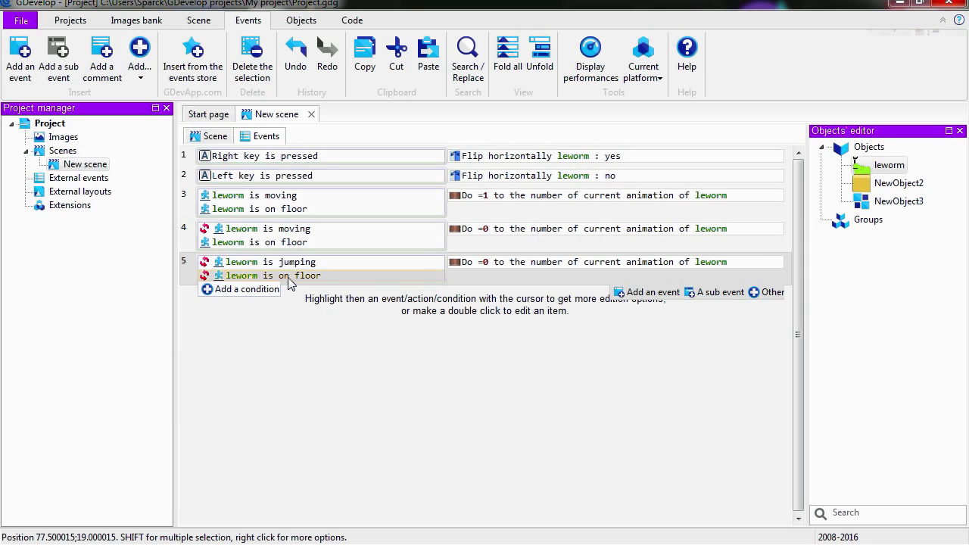
double_click(287, 276)
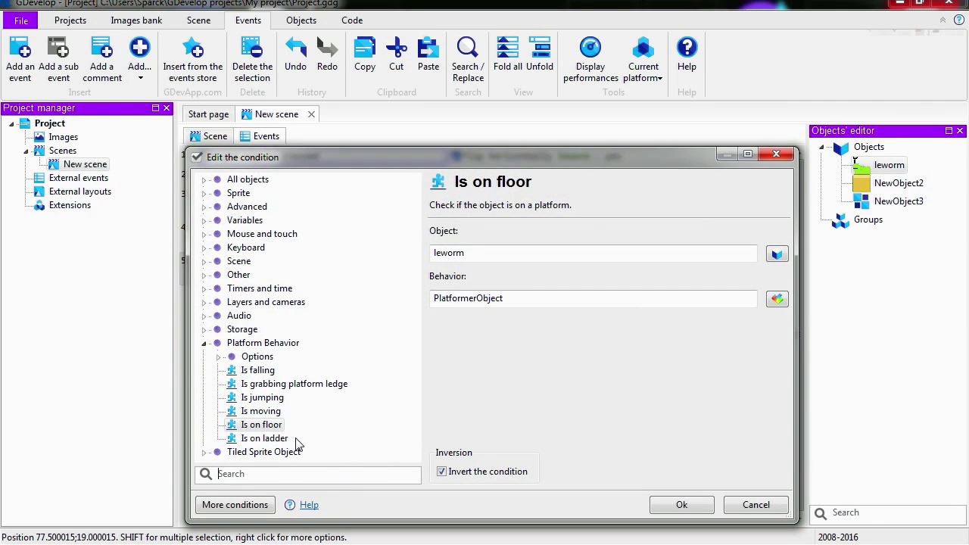
key("Return")
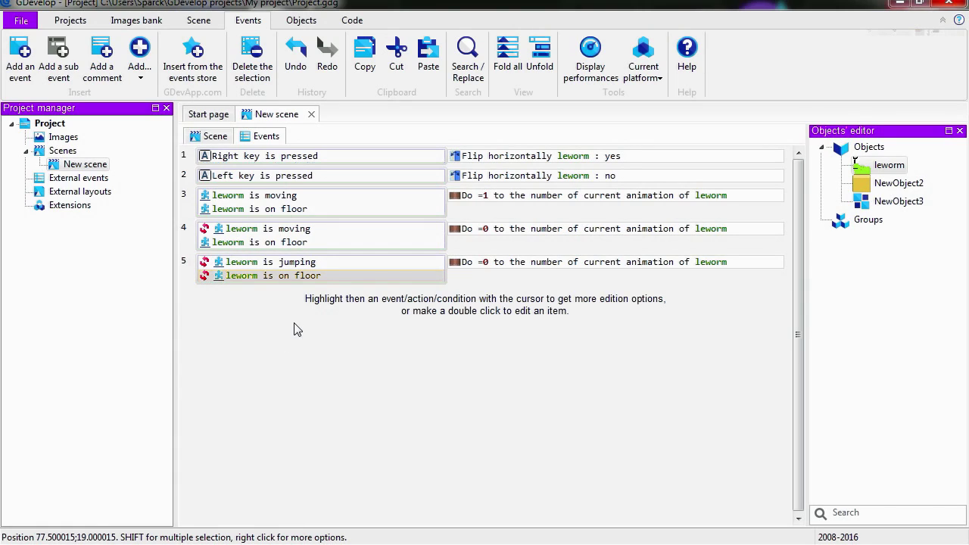
double_click(306, 280)
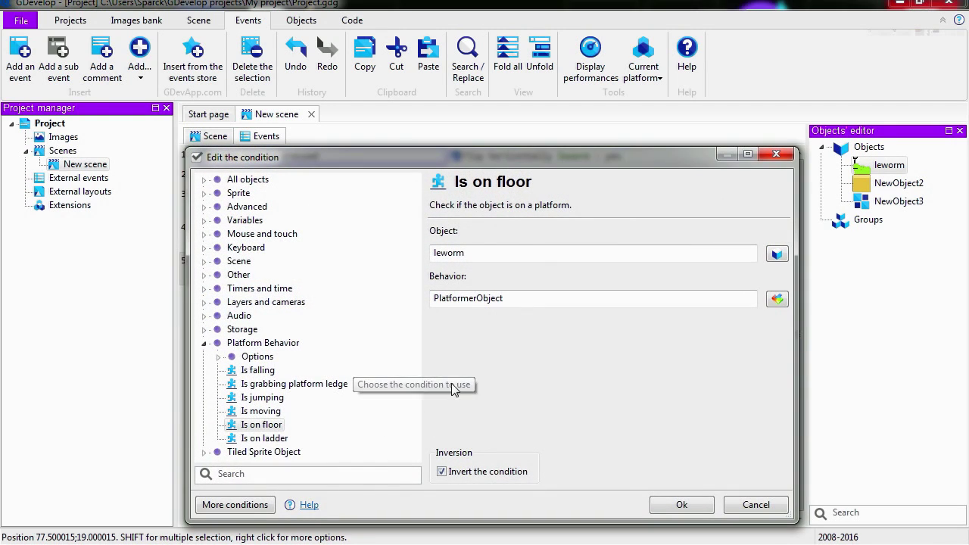
left_click(759, 508)
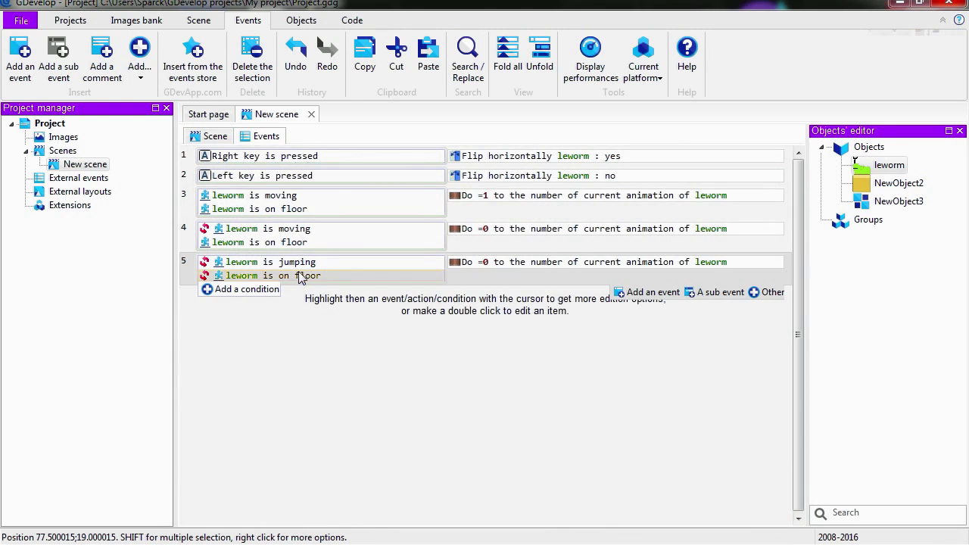
Delete the fifth event's "leworm is on floor" condition and remove the inversion from its "leworm is jumping" condition.
right_click(258, 278)
left_click(296, 288)
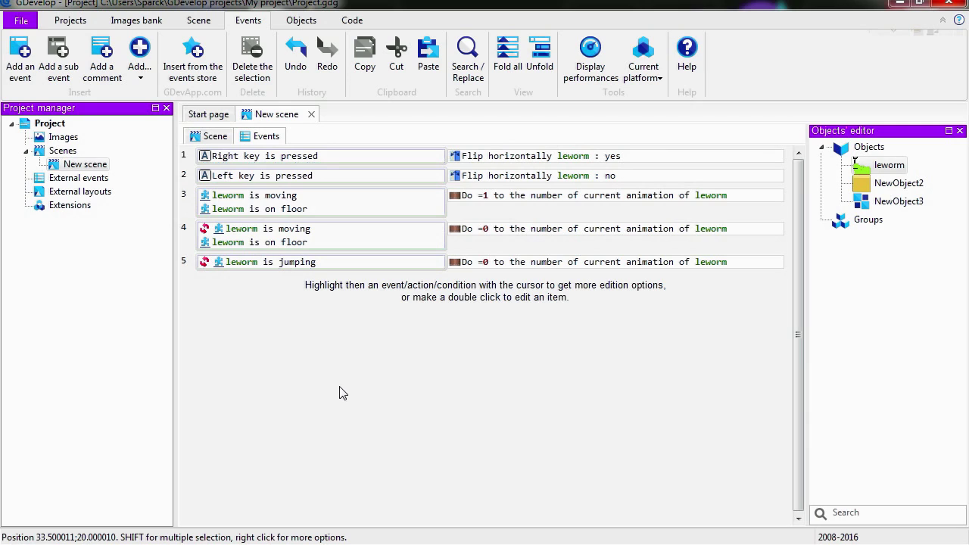
double_click(271, 262)
left_click(453, 479)
left_click(681, 504)
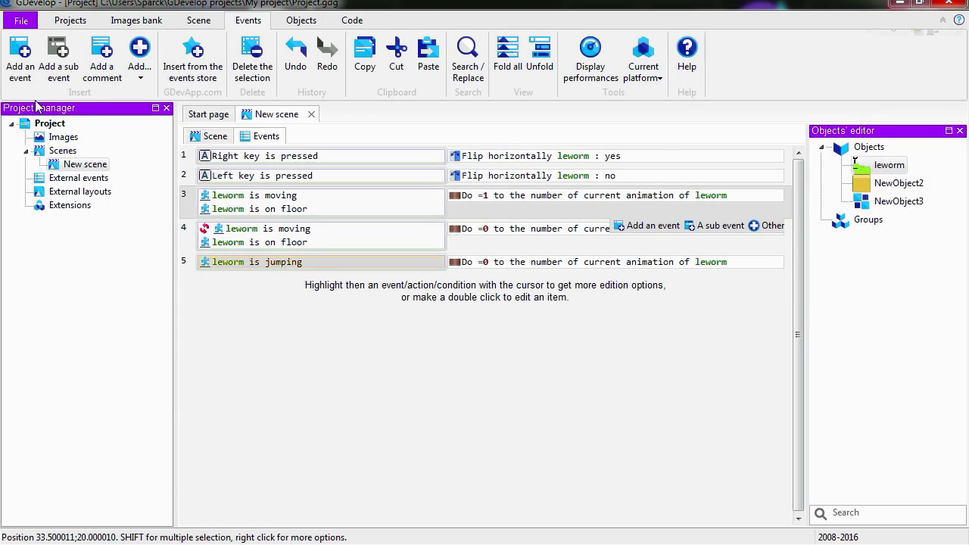
Preview the scene again, check the worm's animation while it walks and jumps in both directions, and close the preview.
left_click(210, 136)
left_click(59, 55)
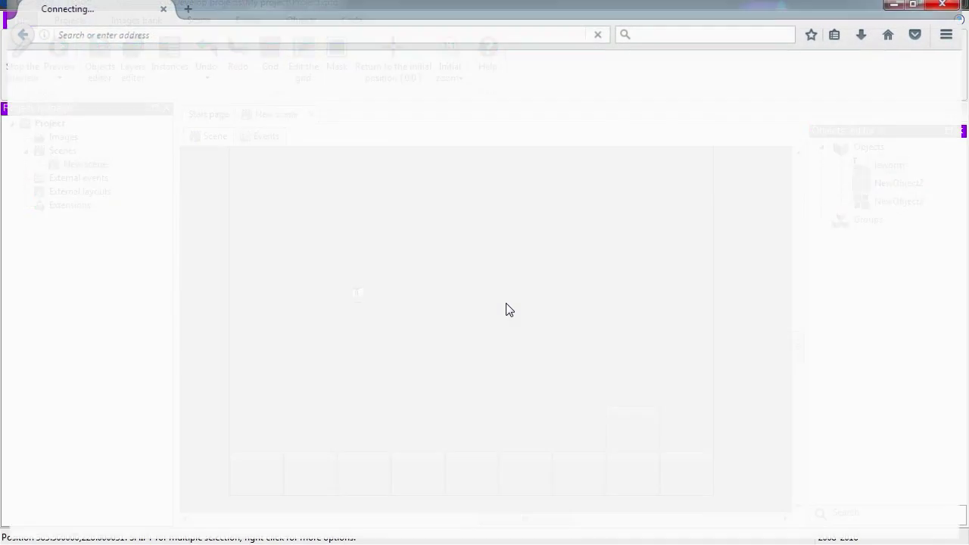
key("Right")
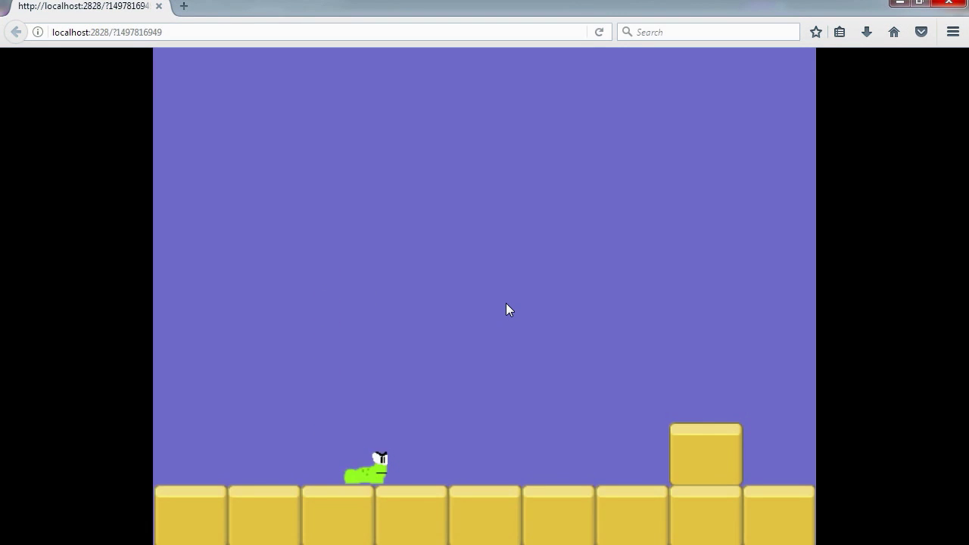
key("Left")
key("space")
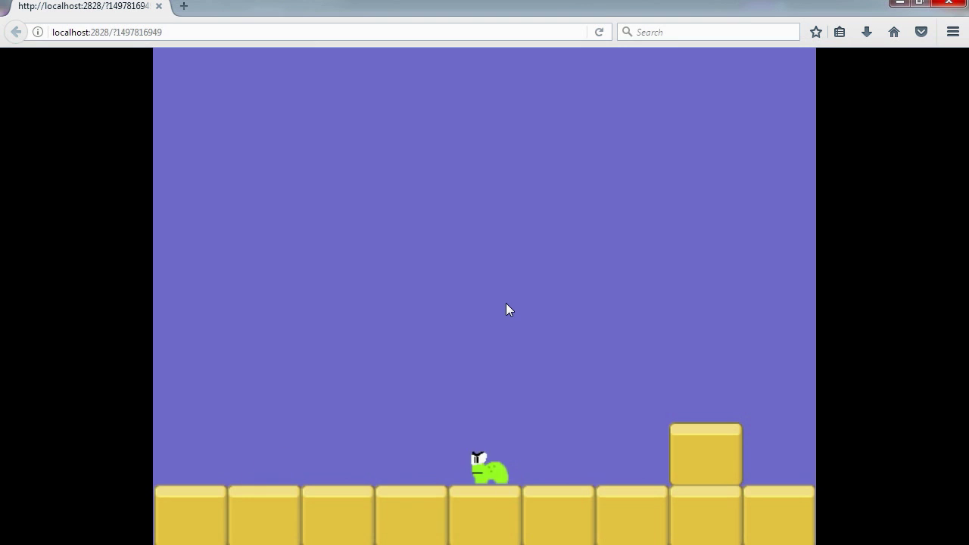
key("space")
key("Right")
key("space")
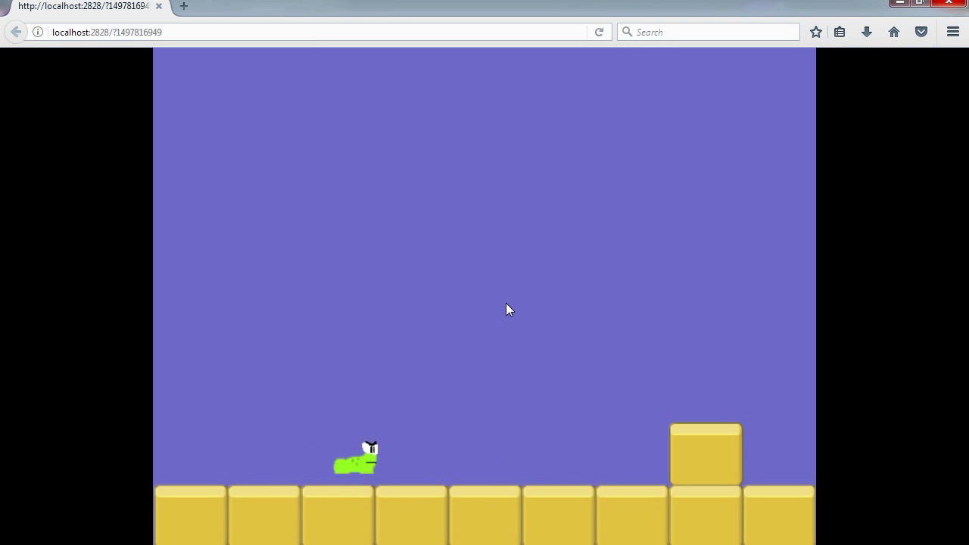
key("space")
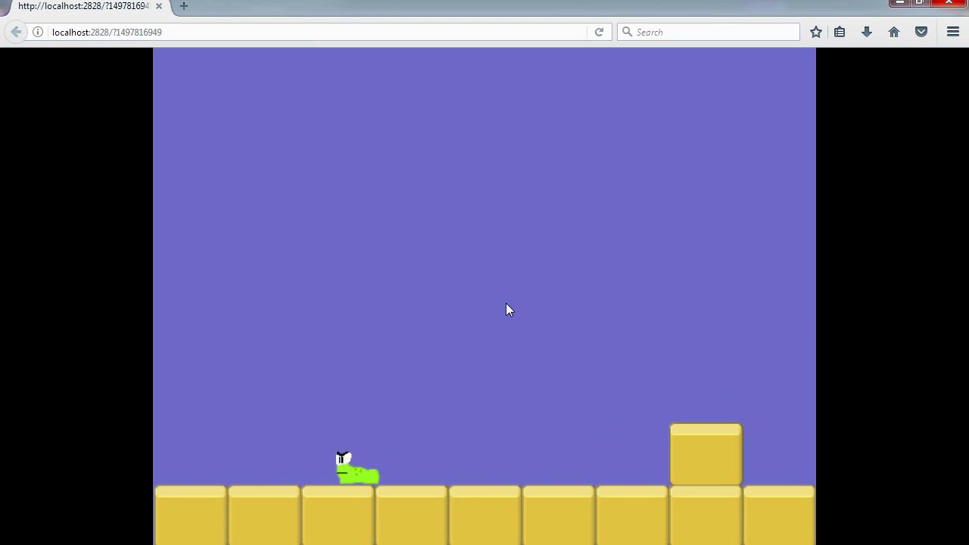
left_click(938, 3)
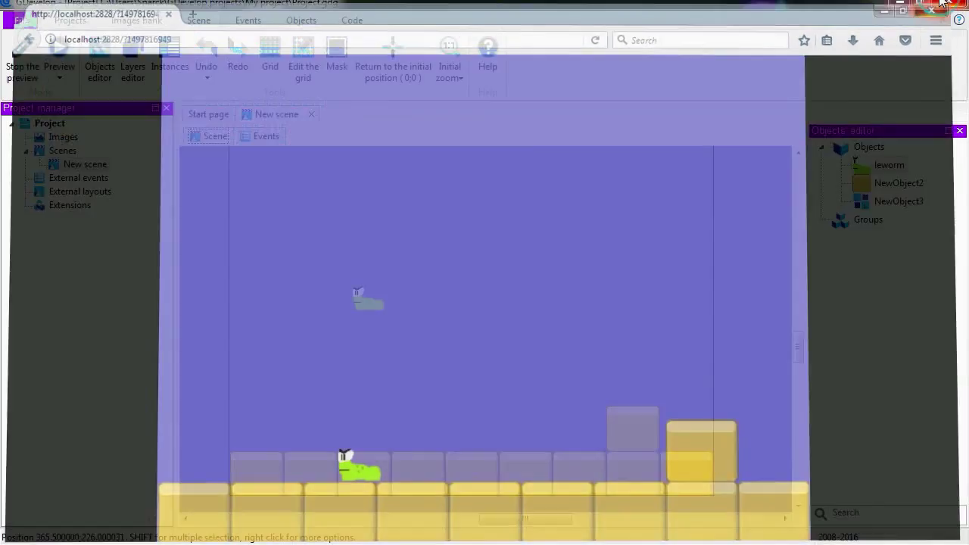
Switch to Photoshop and open leworm2.png from the Animation folder, magnified to 1200%.
key("super")
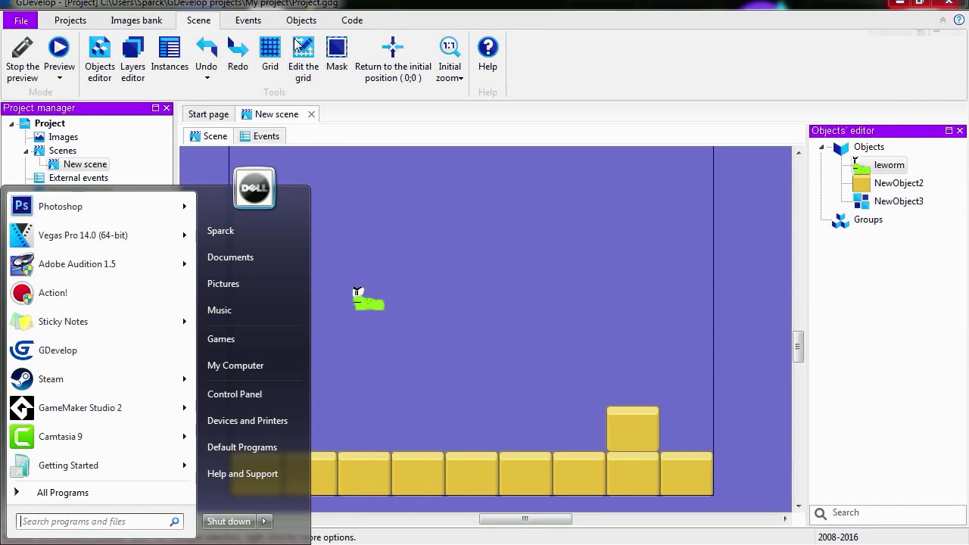
left_click(65, 206)
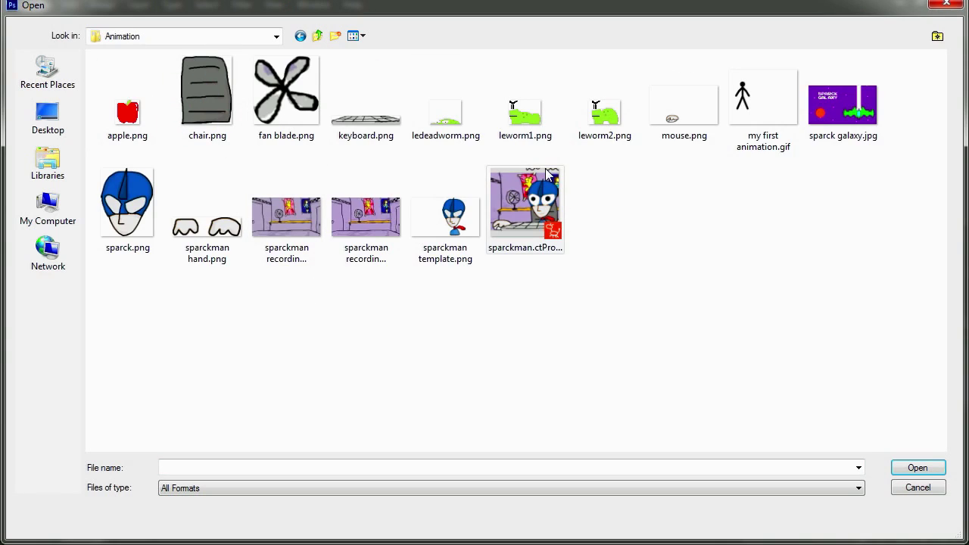
double_click(606, 128)
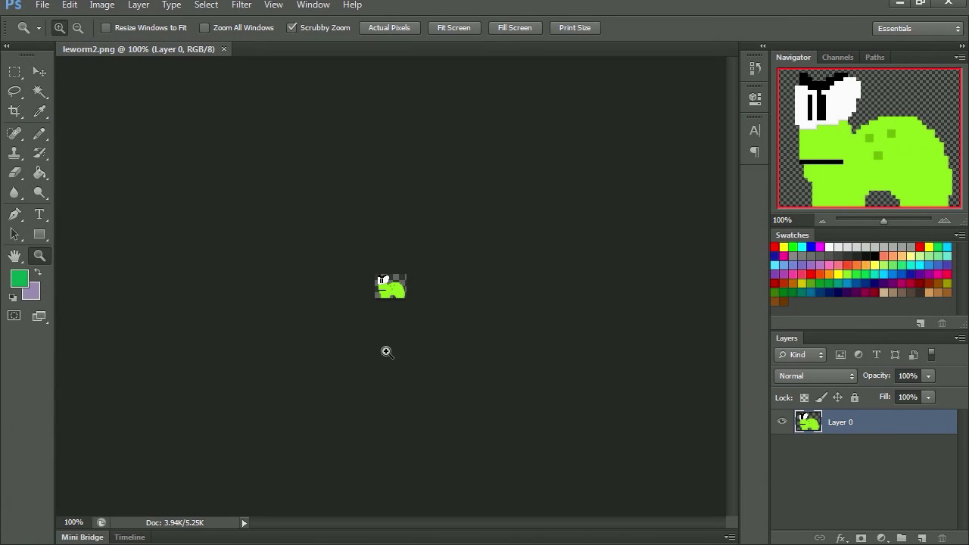
left_click_drag(396, 289, 396, 291)
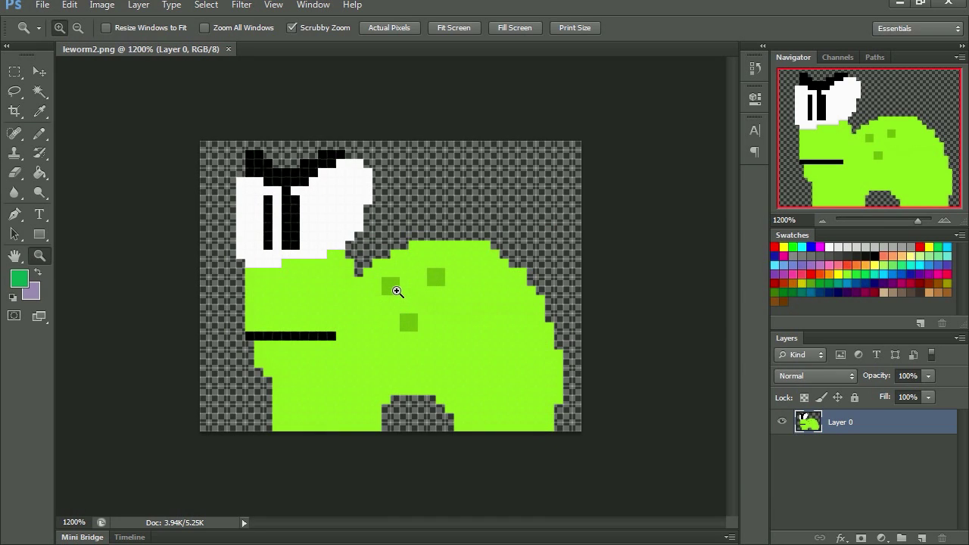
Add a new layer above Layer 0 and sample the worm's body green as the foreground color.
left_click(920, 537)
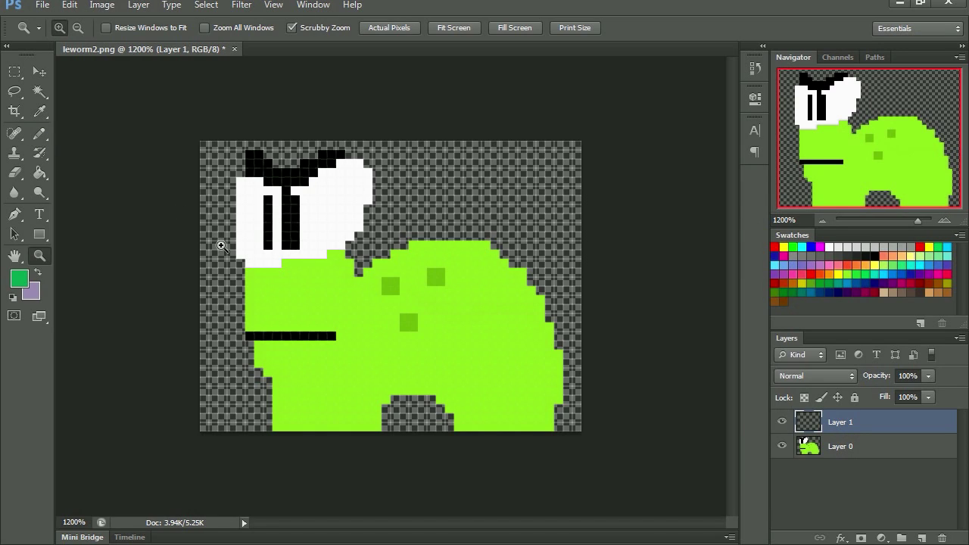
key("i")
left_click(451, 300)
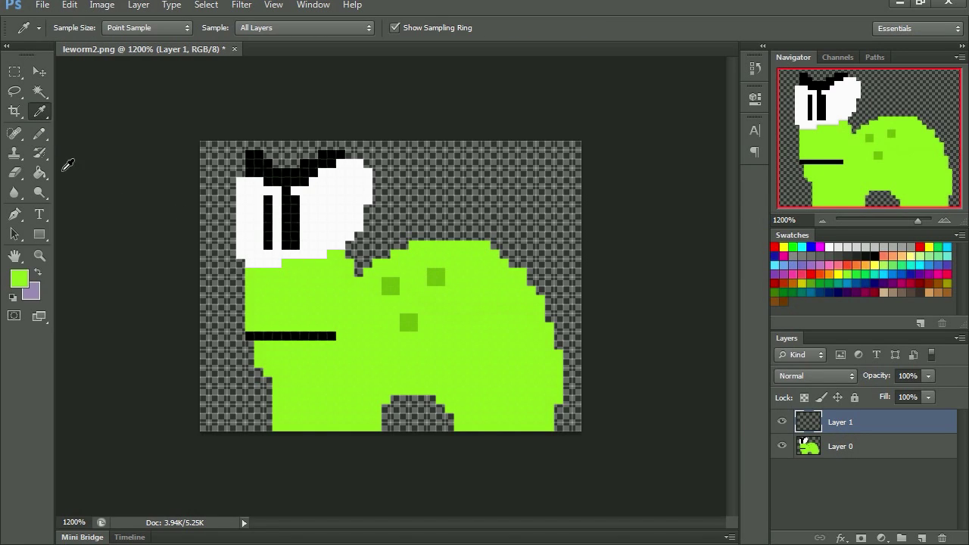
Clear the old worm from Layer 0 and pencil a curled green body with white eyes, black pupils and black facial lines.
left_click(41, 134)
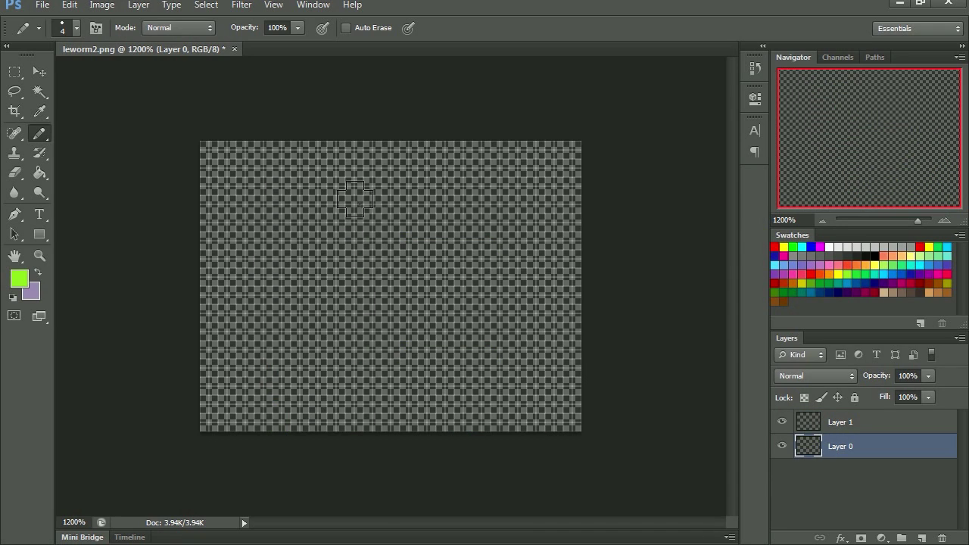
mouse_move(356, 193)
left_mouse_down()
mouse_move(345, 181)
mouse_move(250, 261)
mouse_move(276, 390)
mouse_move(362, 413)
mouse_move(478, 373)
mouse_move(491, 287)
mouse_move(439, 280)
mouse_move(389, 339)
mouse_move(340, 275)
mouse_move(355, 213)
mouse_move(277, 336)
mouse_move(313, 244)
mouse_move(341, 368)
mouse_move(377, 382)
mouse_move(465, 325)
mouse_move(397, 362)
left_mouse_up()
left_click(830, 246)
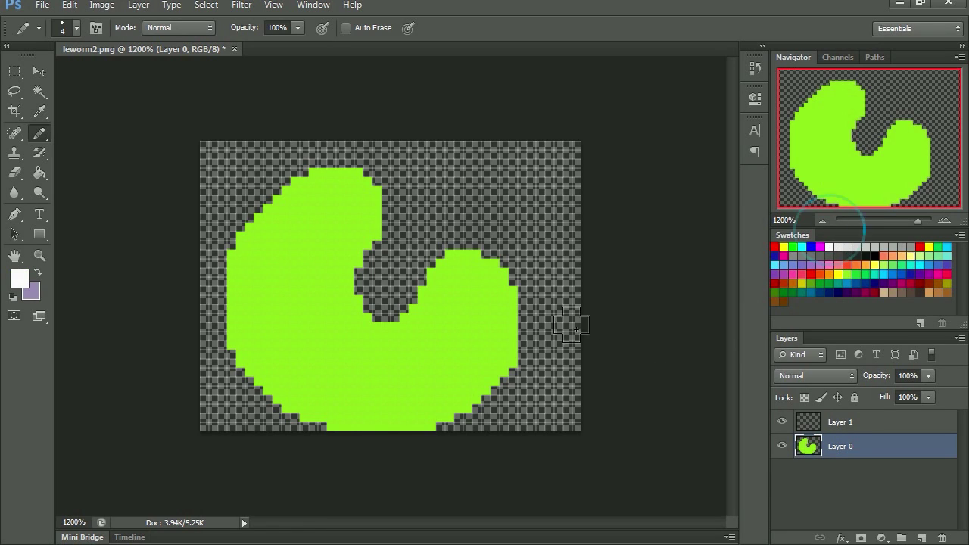
mouse_move(460, 298)
left_mouse_down()
mouse_move(454, 292)
mouse_move(473, 286)
mouse_move(488, 230)
left_mouse_up()
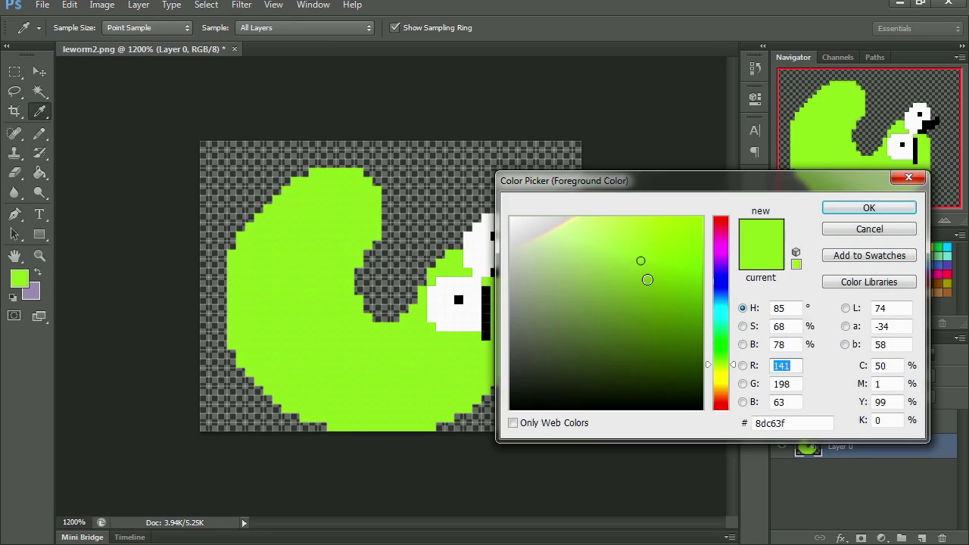
Choose a darker green foreground color and pencil three small square spots on the lower body of the worm on Layer 0.
left_click(644, 286)
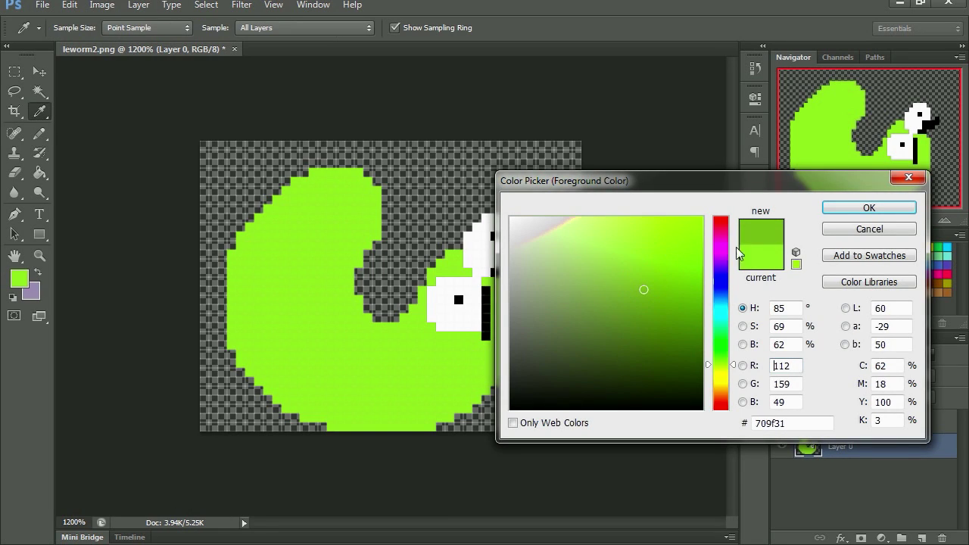
left_click(845, 207)
key("v")
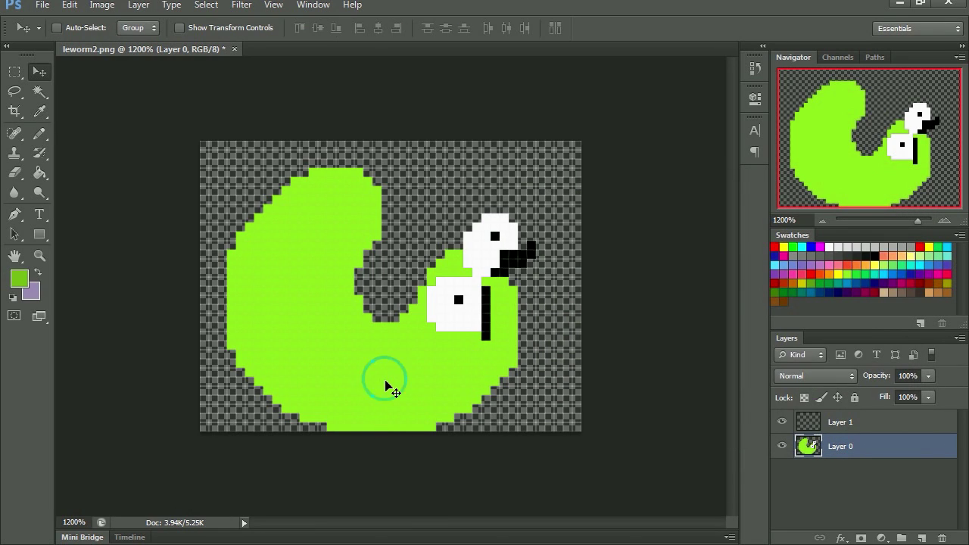
key("b")
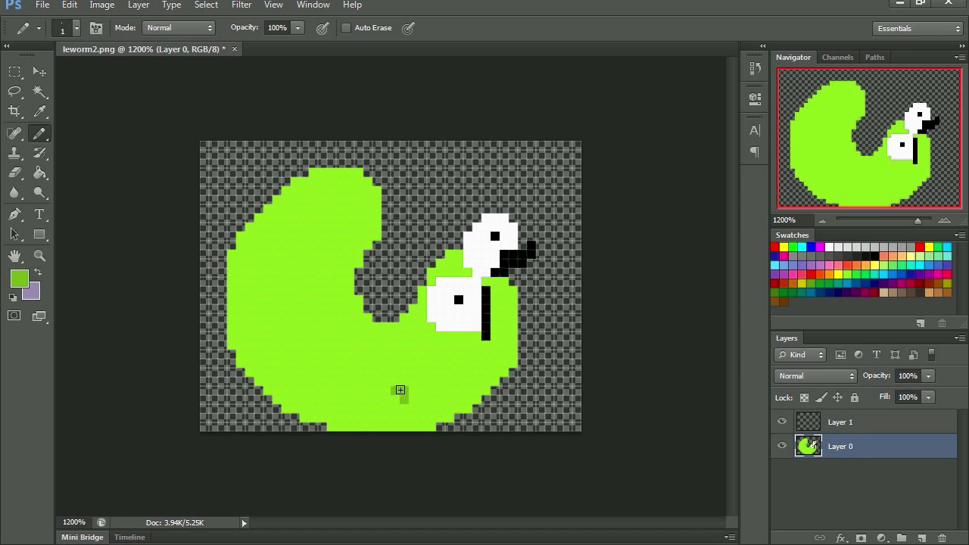
left_click(344, 359)
left_click(344, 405)
Duplicate Layer 0 as Layer 0 copy and rotate the copy to -150 degrees.
right_click(870, 450)
left_click(789, 71)
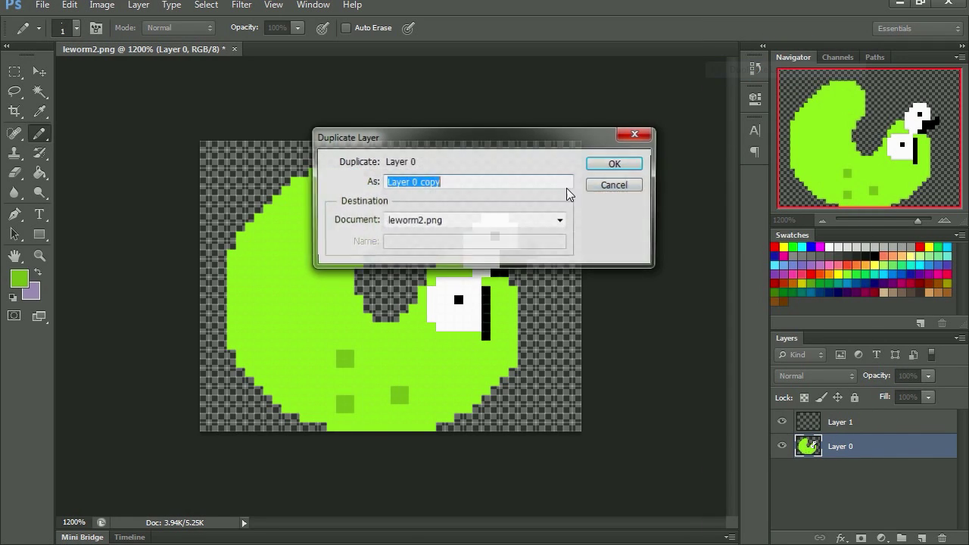
left_click(619, 168)
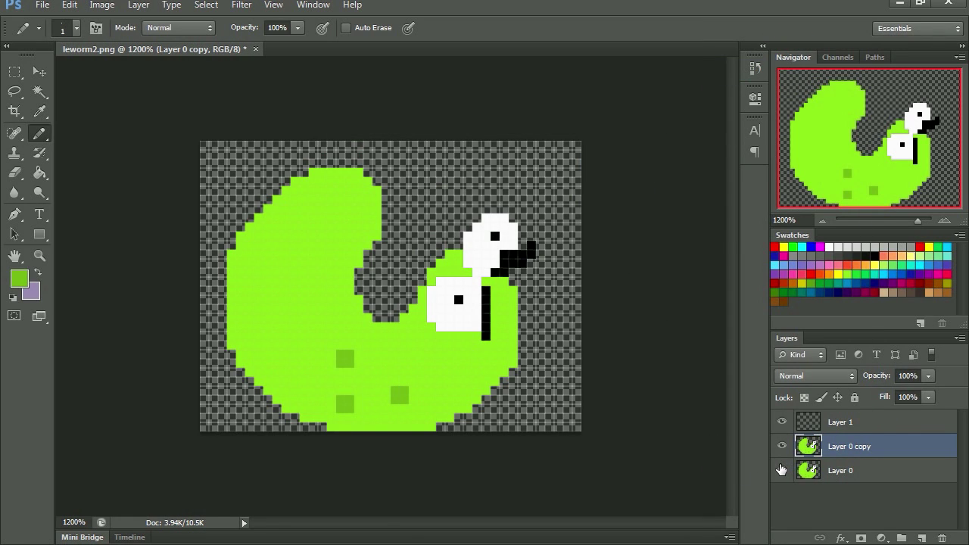
key("ctrl+t")
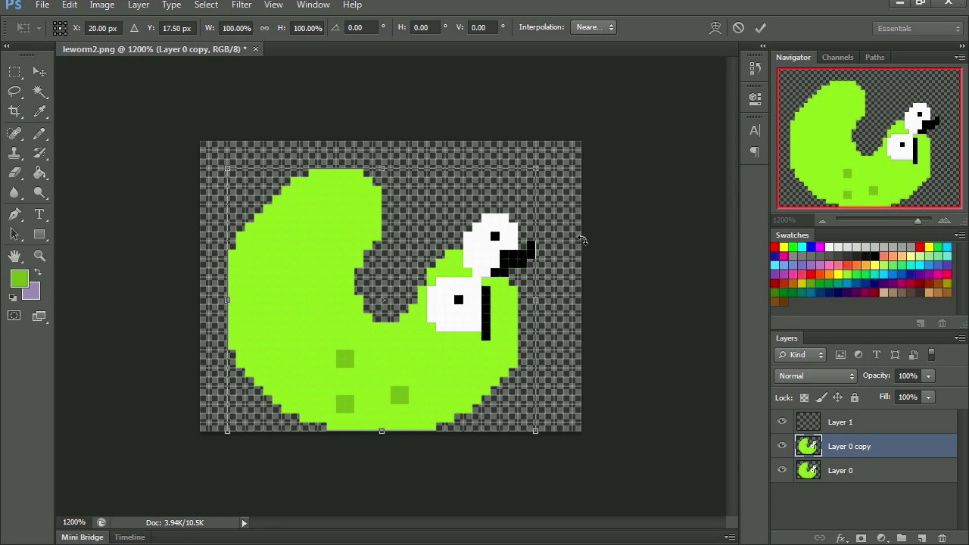
left_click_drag(579, 173, 288, 117)
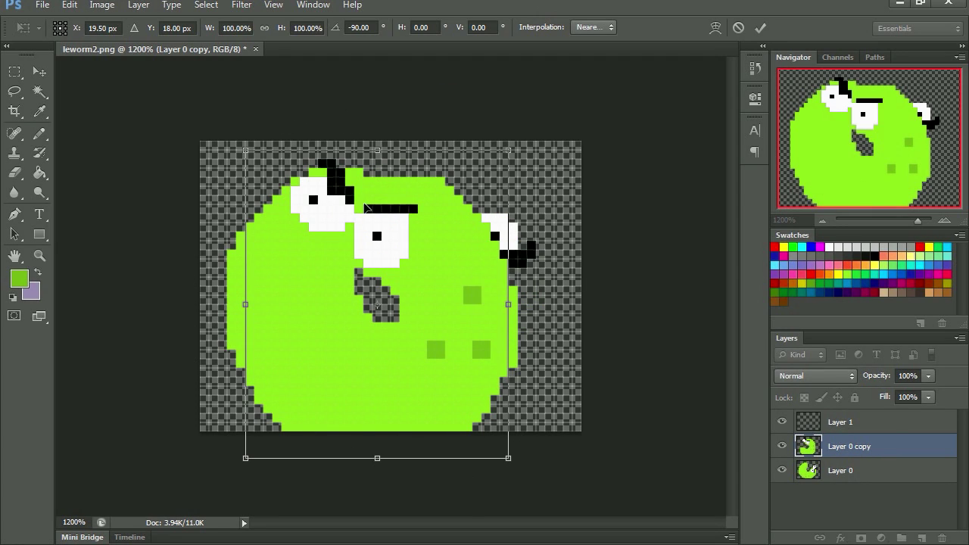
left_click_drag(243, 133, 193, 342)
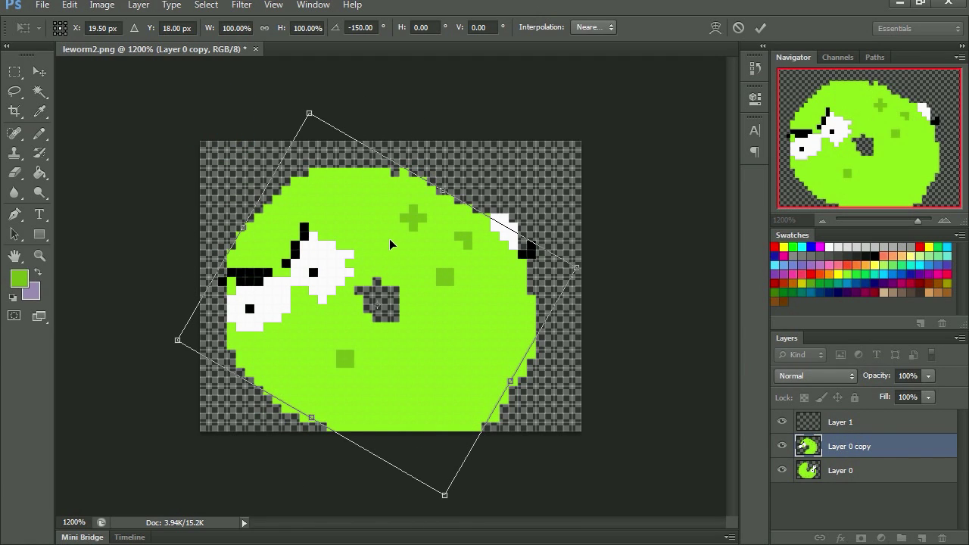
double_click(389, 238)
Compare the two worm poses by alternately isolating Layer 0 and Layer 0 copy, ending with only Layer 0 copy shown.
left_click(781, 470, "alt")
left_click(782, 446, "alt")
left_click(779, 476, "alt")
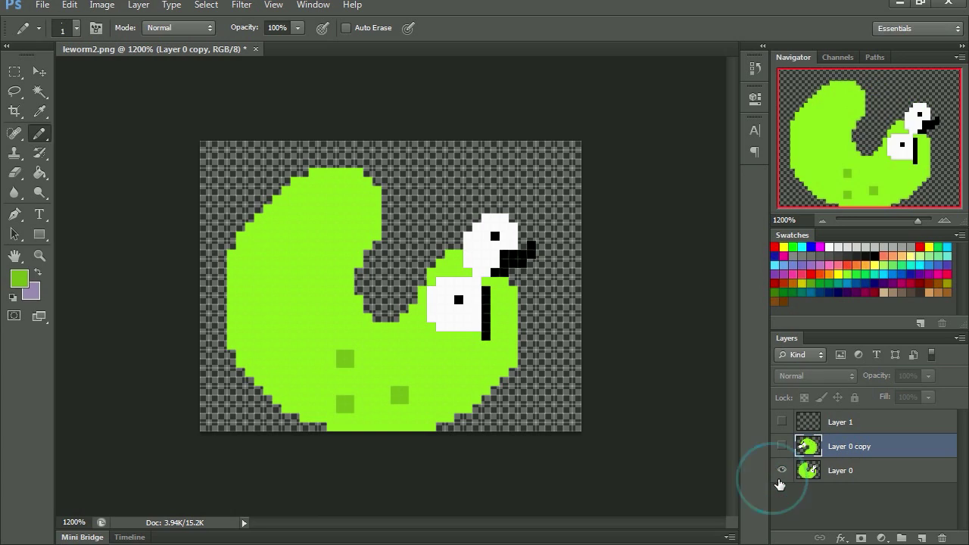
left_click(782, 448, "alt")
left_click(779, 470, "alt")
left_click(782, 449, "alt")
left_click(778, 470, "alt")
left_click(780, 449, "alt")
left_click(776, 468, "alt")
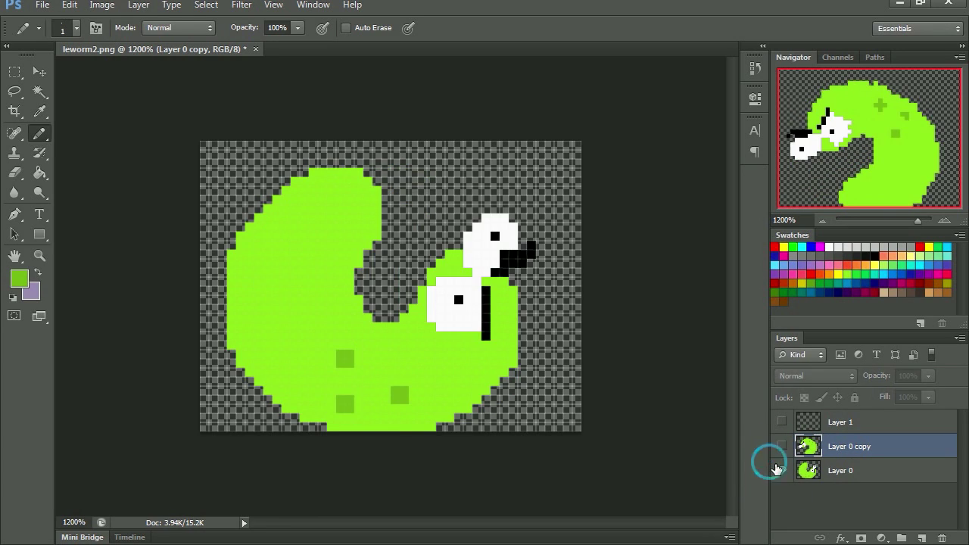
left_click(784, 448, "alt")
left_click(779, 476, "alt")
left_click(784, 463, "alt")
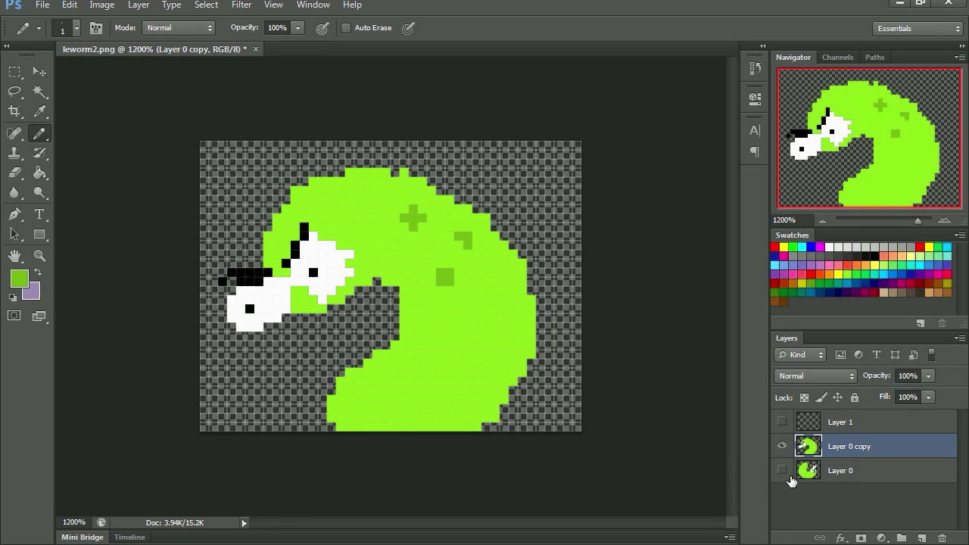
Sample the bright body green, smooth the rotated worm's outline on Layer 0 copy, and square off its white eyes.
key("i")
left_click(442, 351)
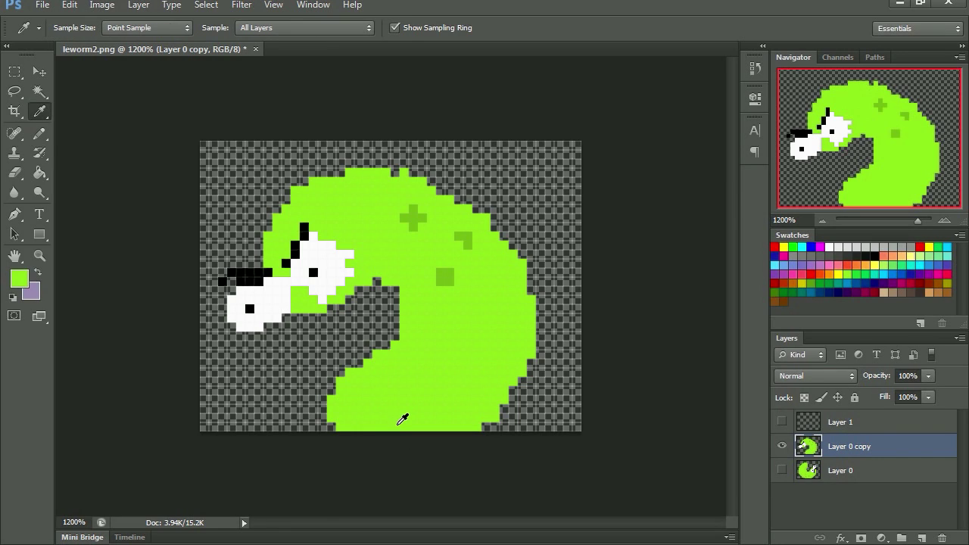
key("b")
left_click_drag(403, 340, 370, 364)
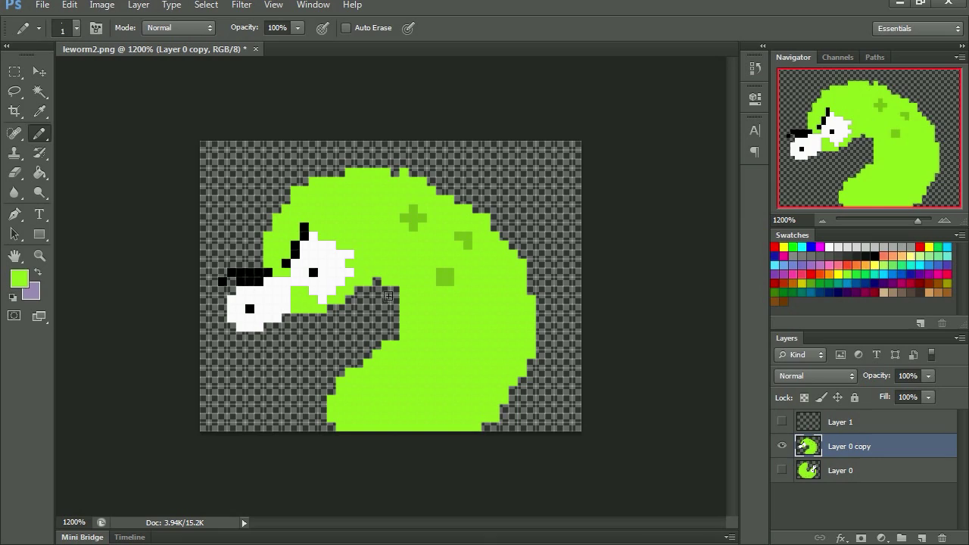
key("m")
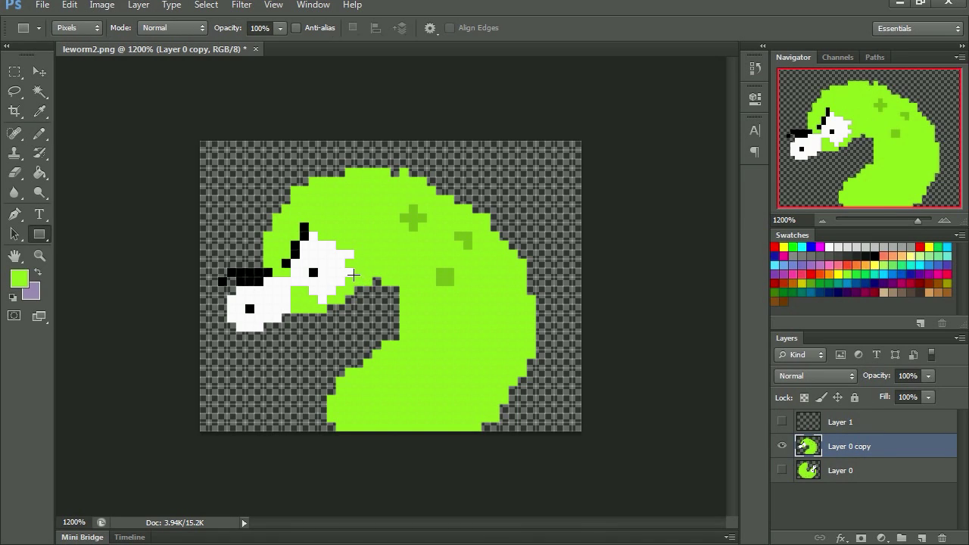
key("i")
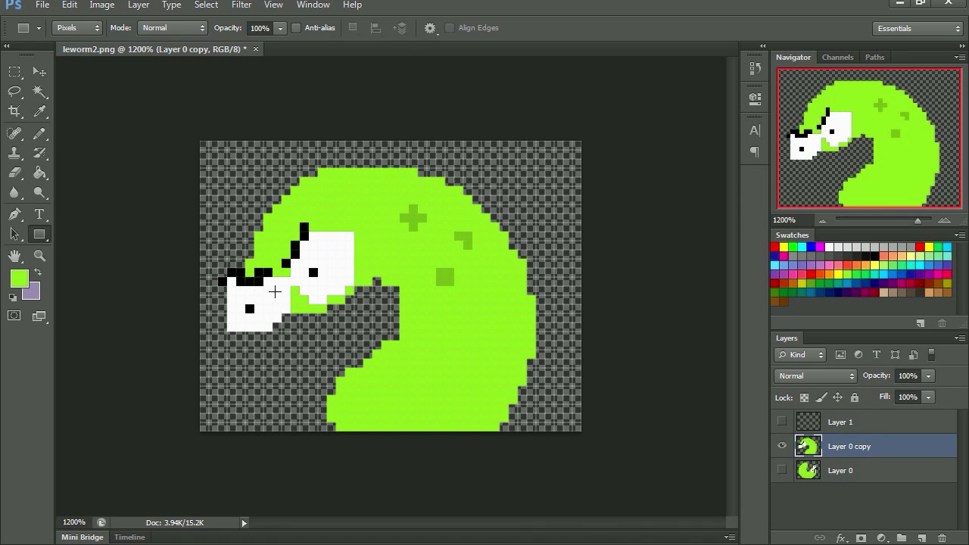
Sample black and pencil in the missing pixels of the thick black brows above both eyes of the rotated worm.
key("i")
left_click(264, 277)
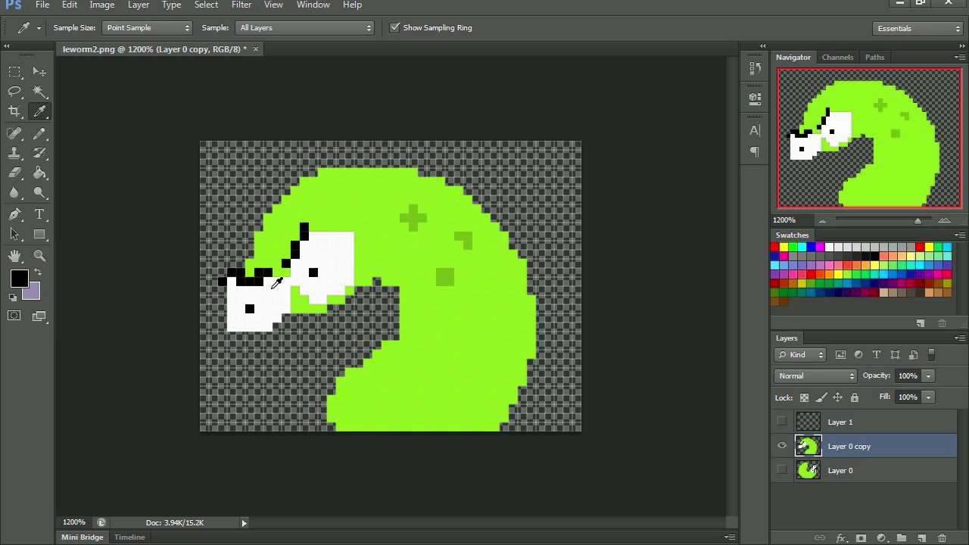
key("b")
left_click(246, 273)
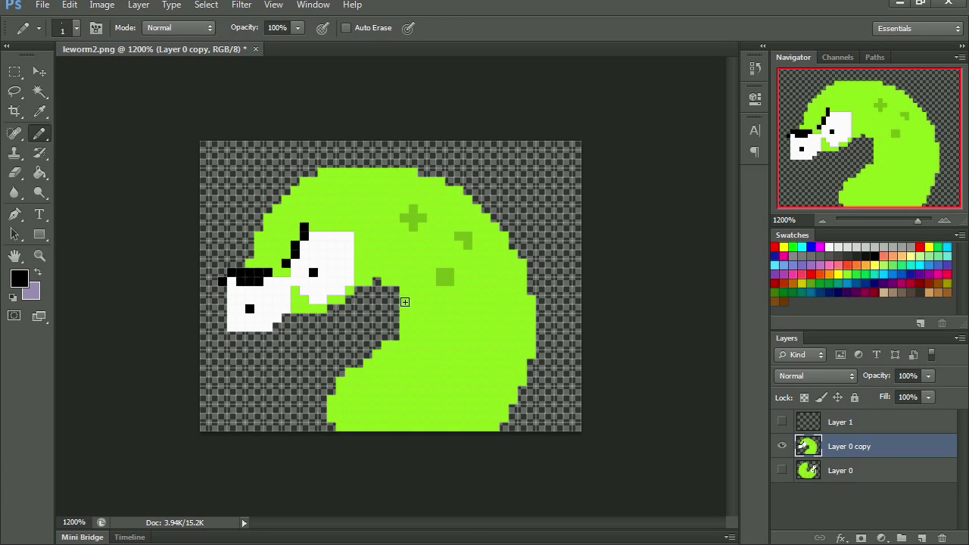
left_click_drag(287, 272, 305, 227)
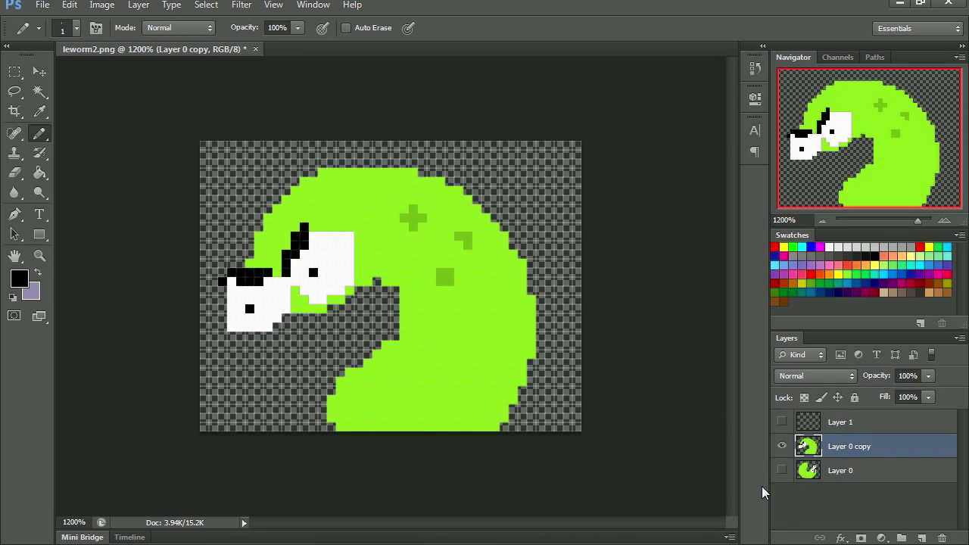
Save the rotated worm as a PNG named leworm_jump.png in the Animation folder.
key("ctrl+shift+s")
left_click(210, 359)
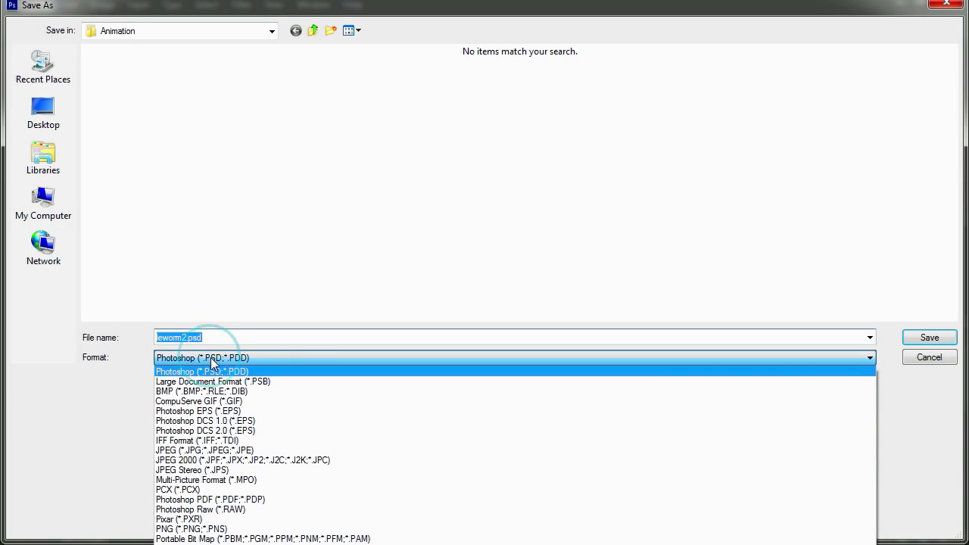
left_click(190, 529)
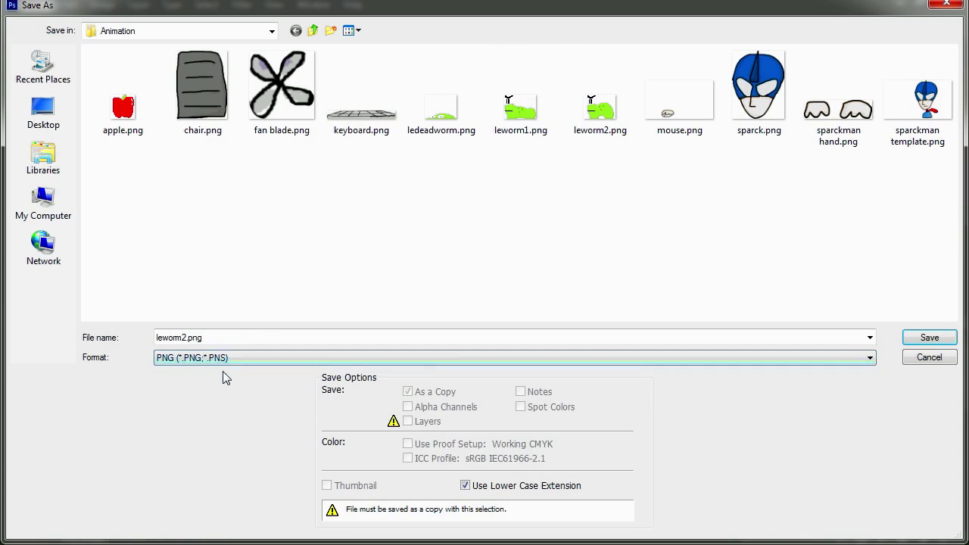
left_click(179, 336)
left_click(182, 337)
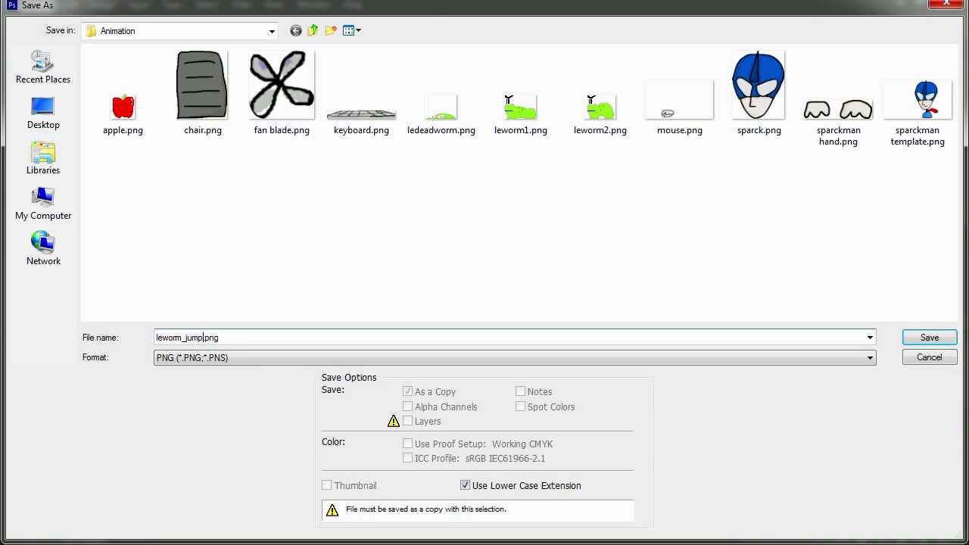
type("_jump")
key("Return")
key("Return")
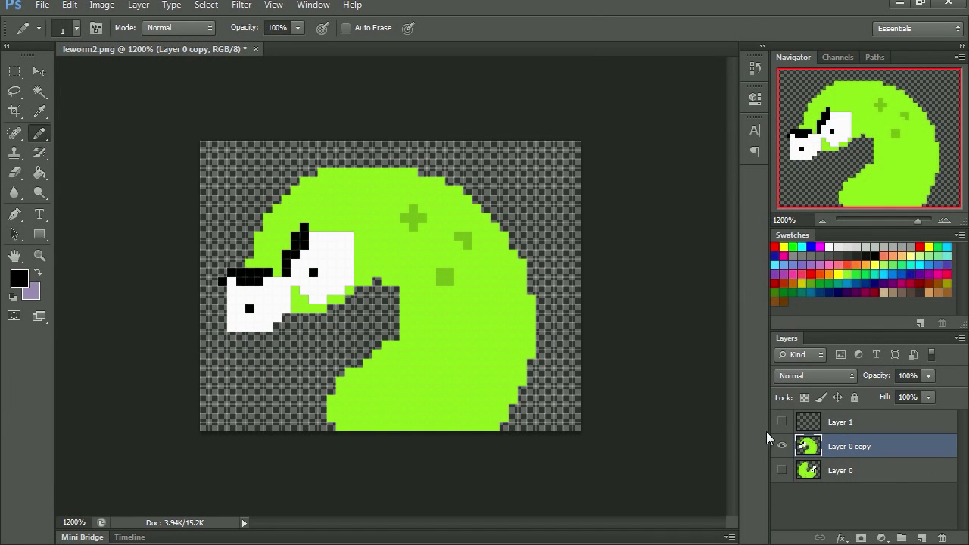
Hide Layer 0 copy, and show and select Layer 0.
left_click(781, 446)
left_click(781, 470)
left_click(840, 470)
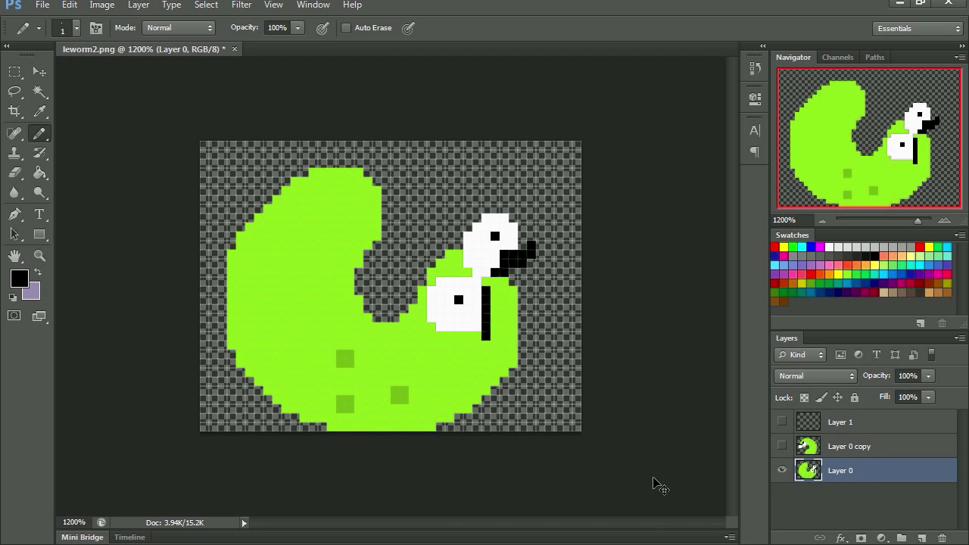
Save the unrotated worm as a PNG named leworm_jump2.png in the Animation folder.
key("ctrl+shift+s")
left_click(214, 361)
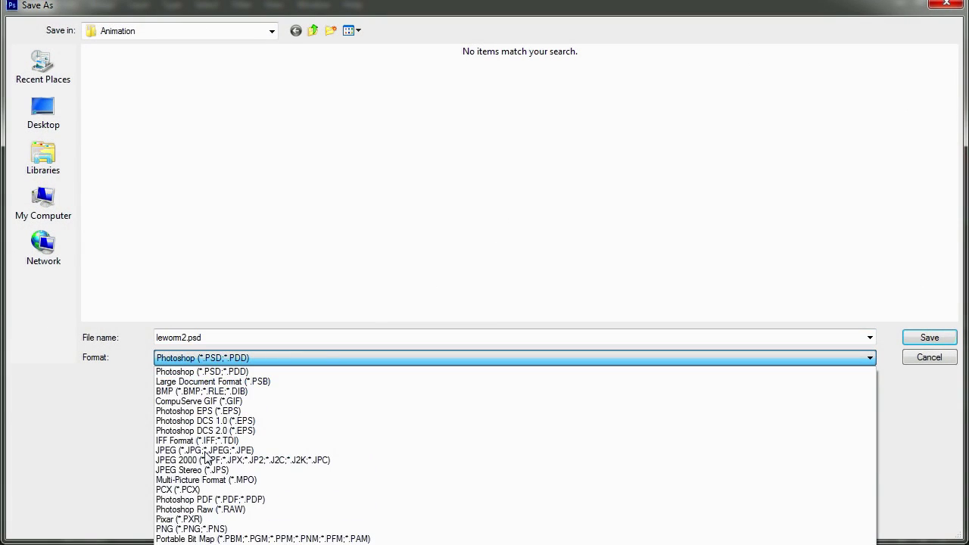
left_click(195, 529)
left_click(517, 108)
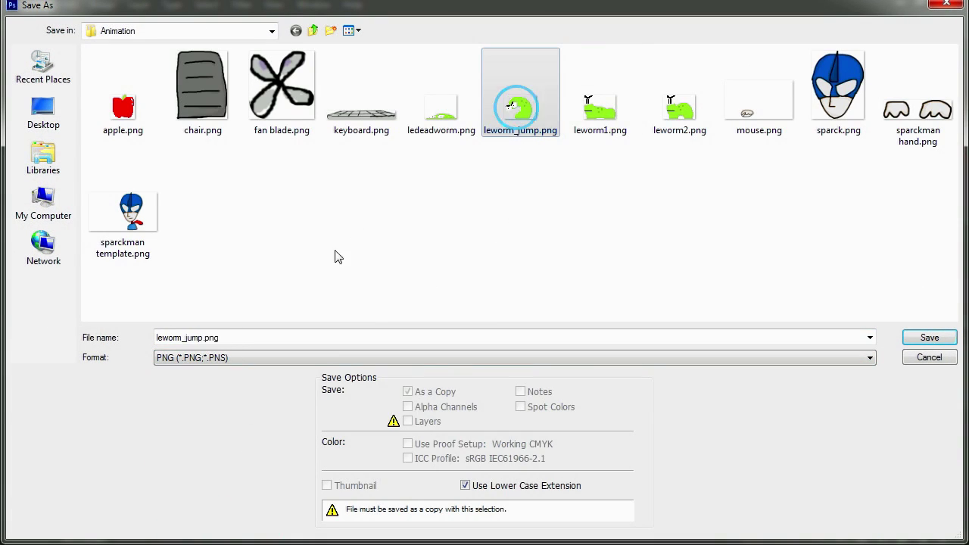
left_click(207, 337)
left_click(205, 338)
type("2")
left_click(925, 338)
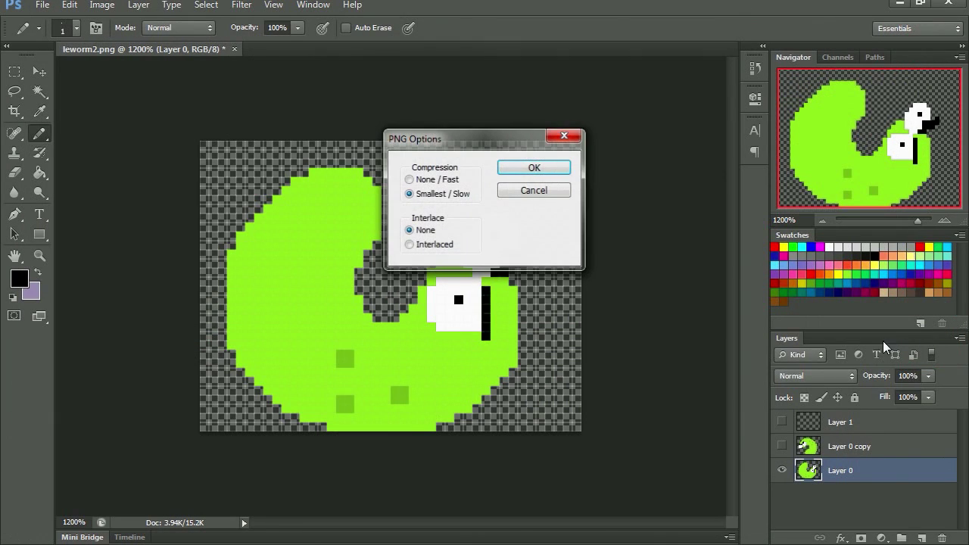
left_click(539, 168)
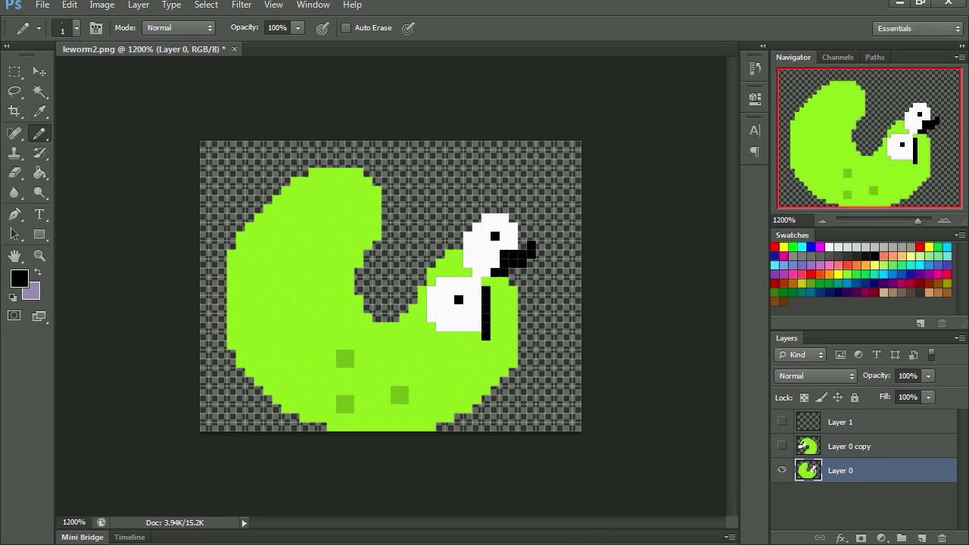
Switch to GDevelop, open the leworm object for editing, and add and select a third animation.
key("alt+Tab")
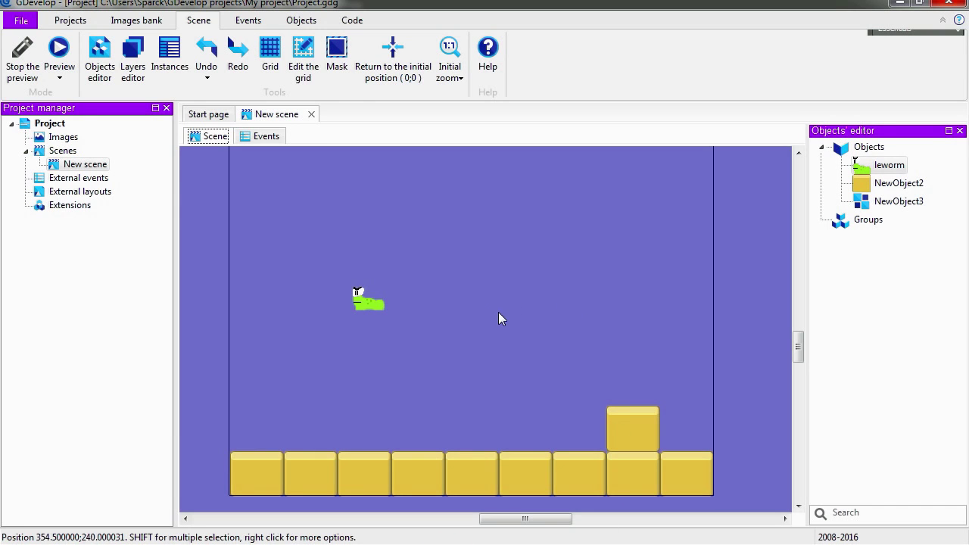
right_click(887, 168)
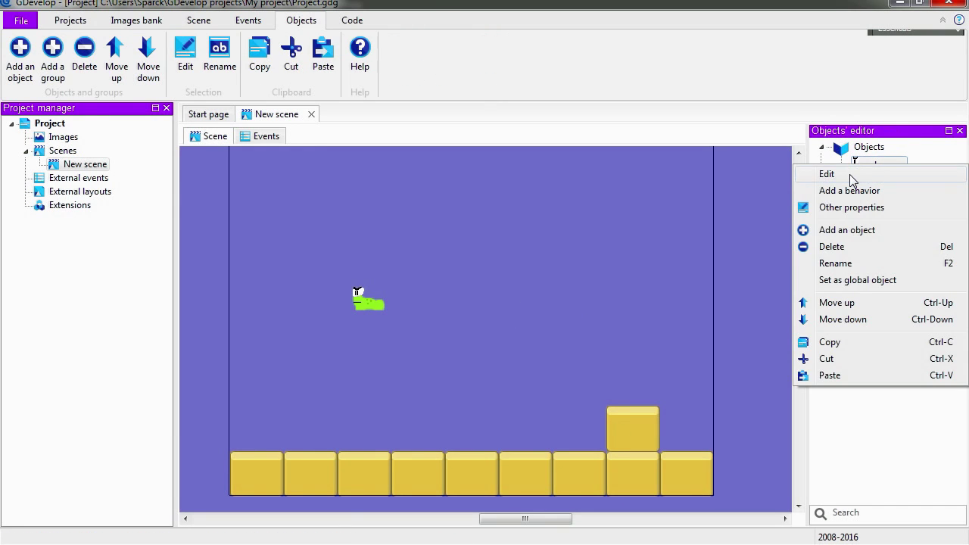
left_click(878, 174)
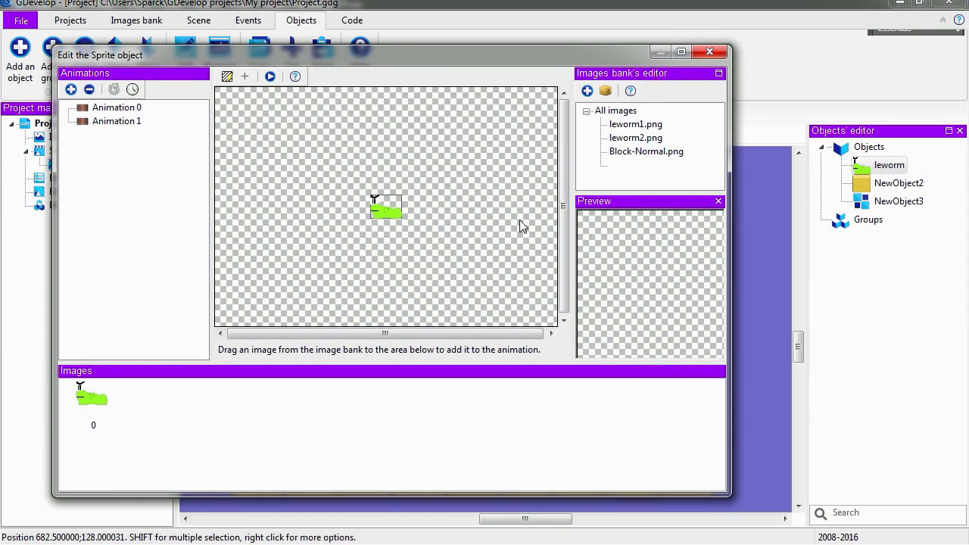
left_click(70, 89)
left_click(132, 140)
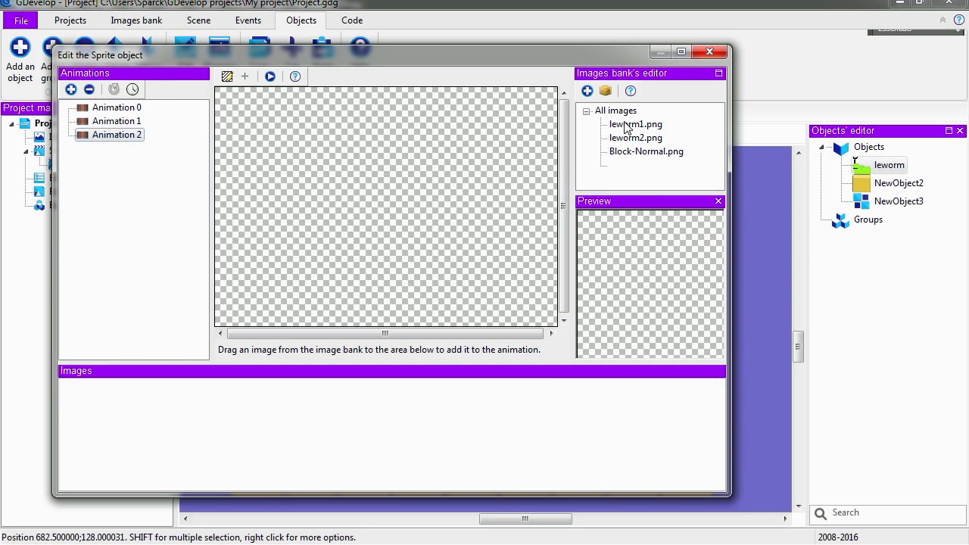
Import leworm_jump.png and leworm_jump2.png from the Animation folder into the images bank.
left_click(587, 91)
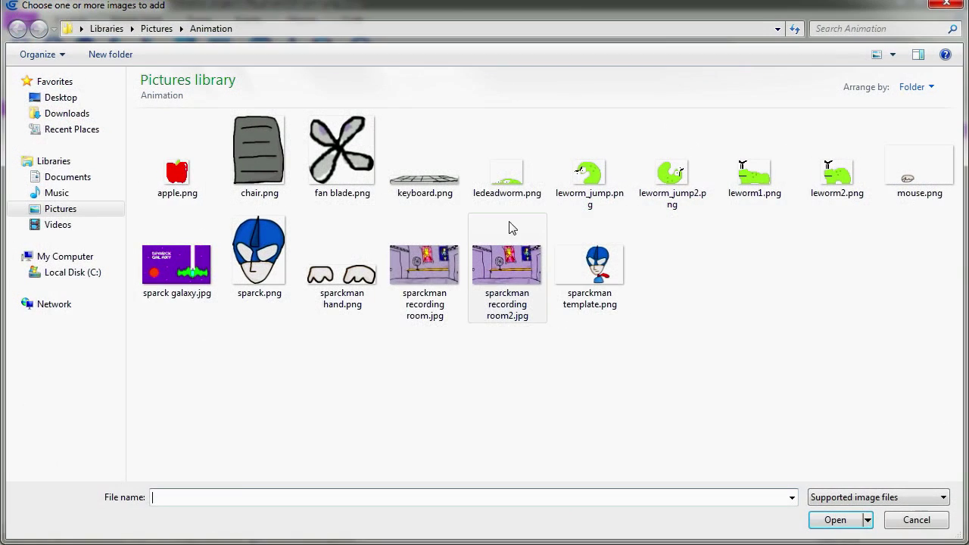
left_click(588, 182)
left_click(673, 171, "ctrl")
left_click(834, 519)
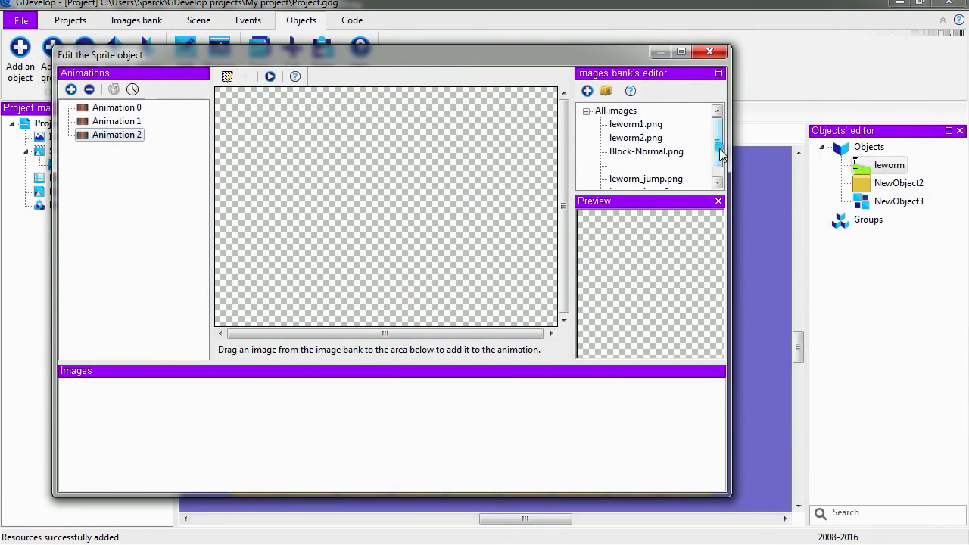
Add leworm_jump.png and leworm_jump2.png, in that order, as the frames of leworm's Animation 2.
left_click_drag(720, 154, 721, 167)
left_click(645, 165)
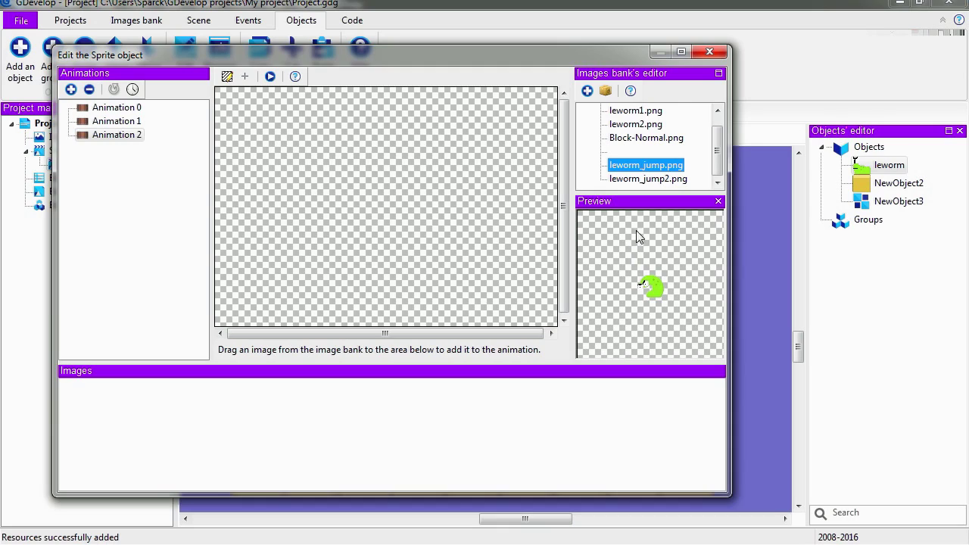
left_click(631, 137)
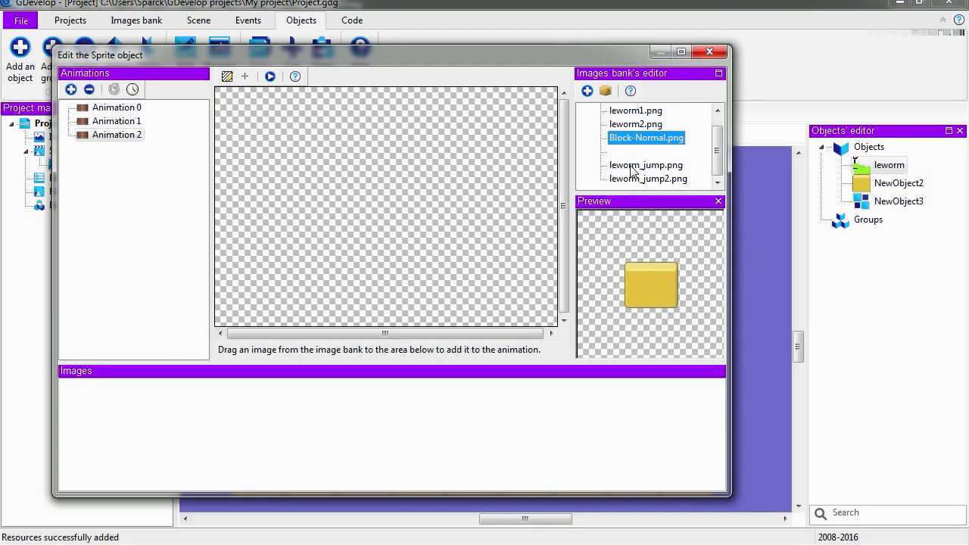
left_click(633, 166)
left_click_drag(632, 168, 116, 447)
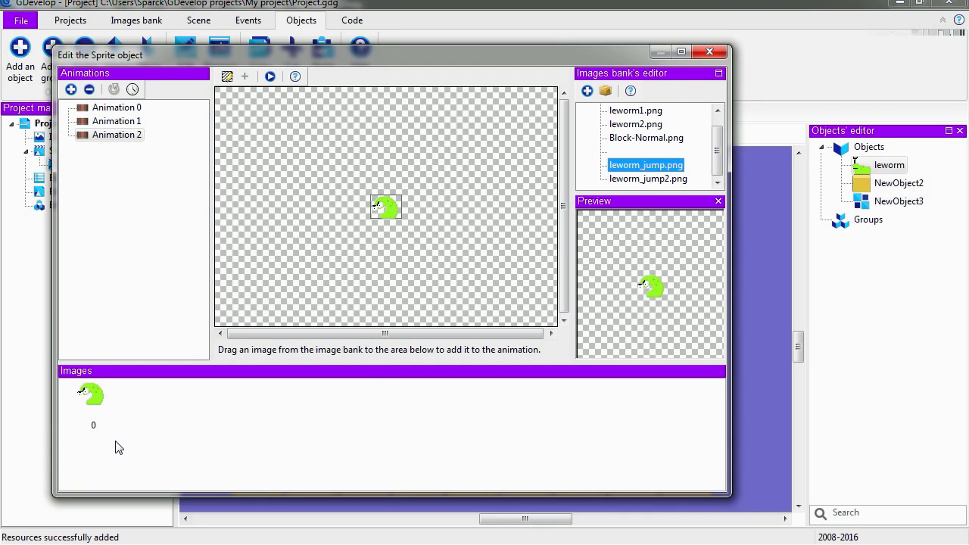
left_click_drag(634, 179, 146, 411)
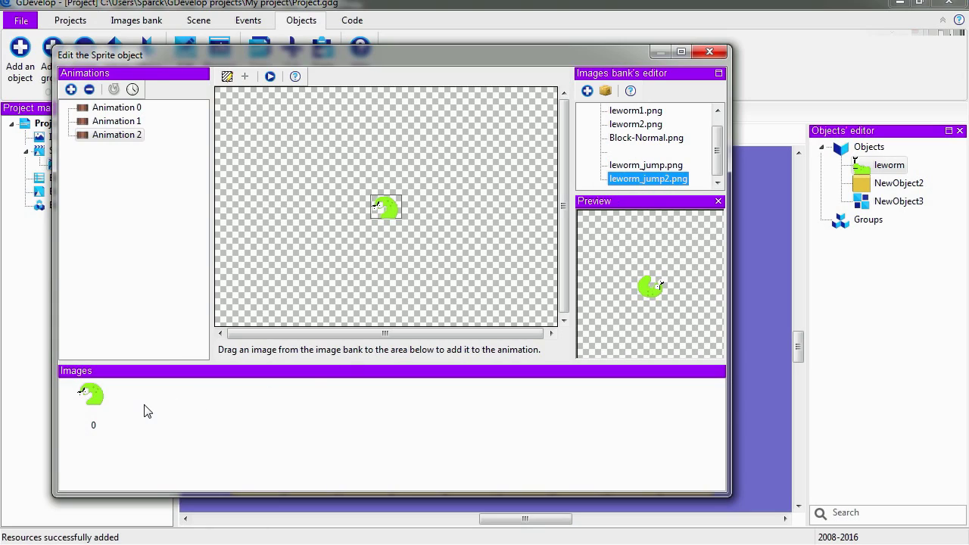
left_click_drag(630, 185, 146, 426)
Make Animation 2 loop and set the time between its images to 0.1 seconds.
left_click(113, 89)
left_click(133, 90)
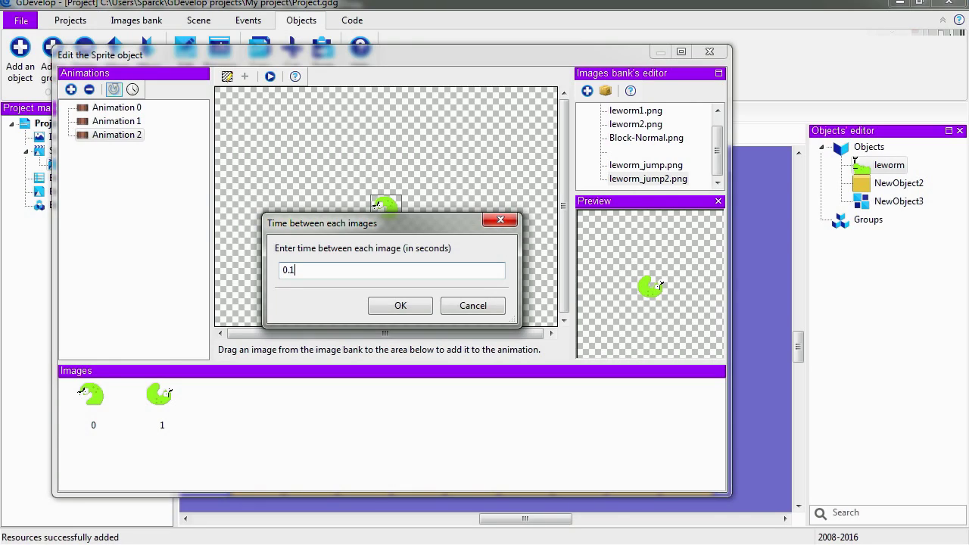
left_click(401, 305)
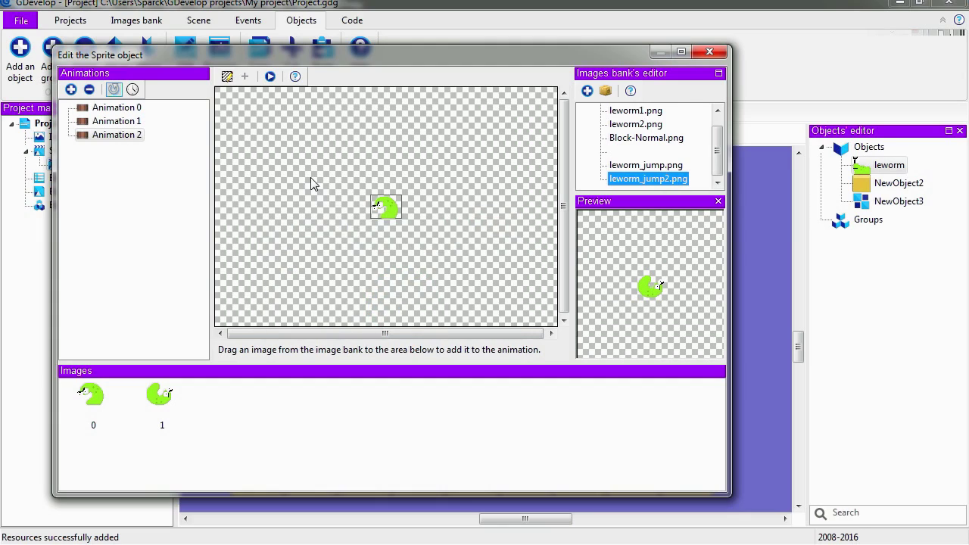
Play a preview of the jump animation and close both the preview and the sprite editor.
left_click(270, 77)
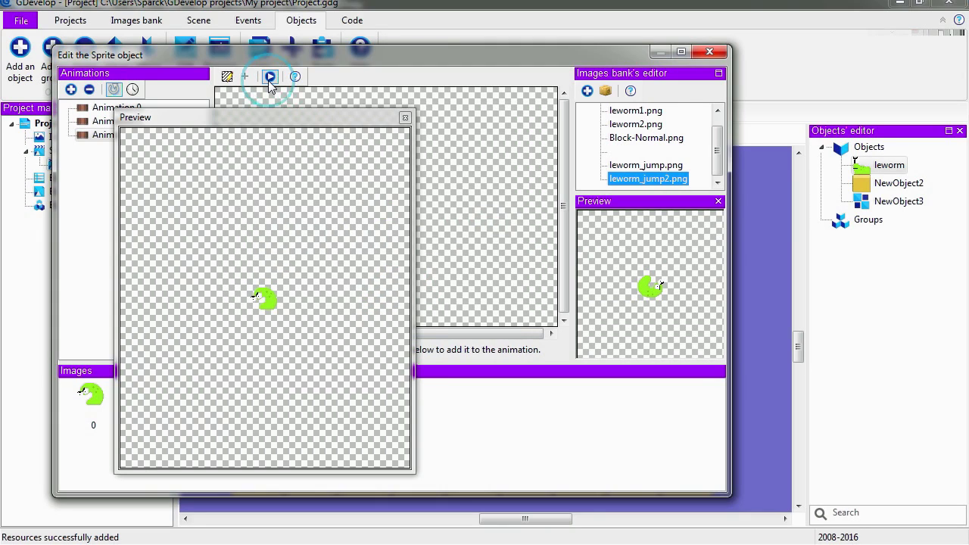
left_click(404, 117)
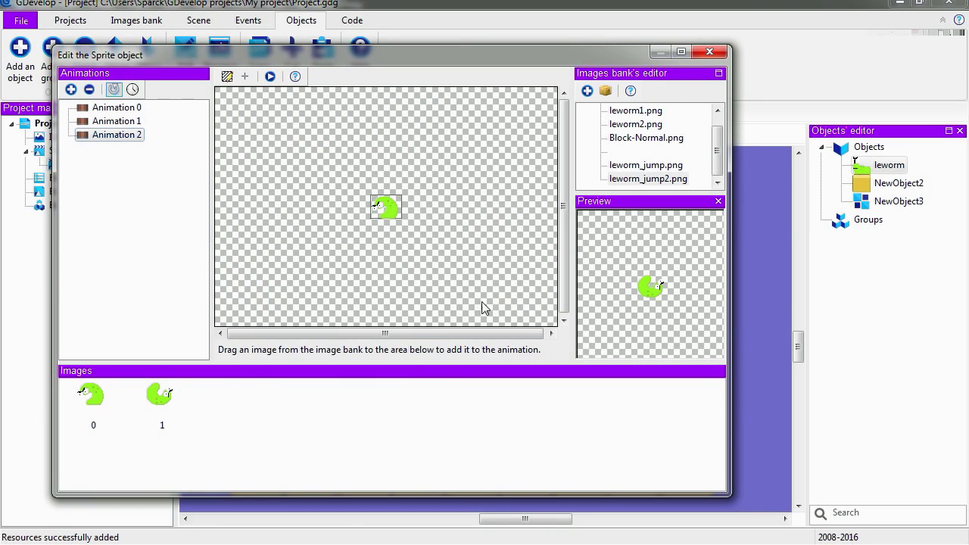
left_click(709, 52)
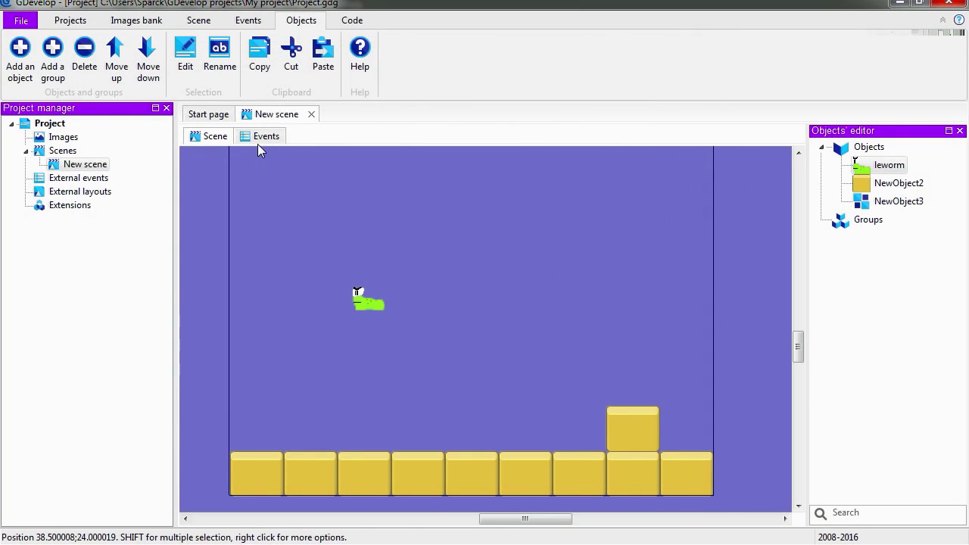
In the scene's events, set the animation number in the "leworm is jumping" event's action to 2.
left_click(261, 138)
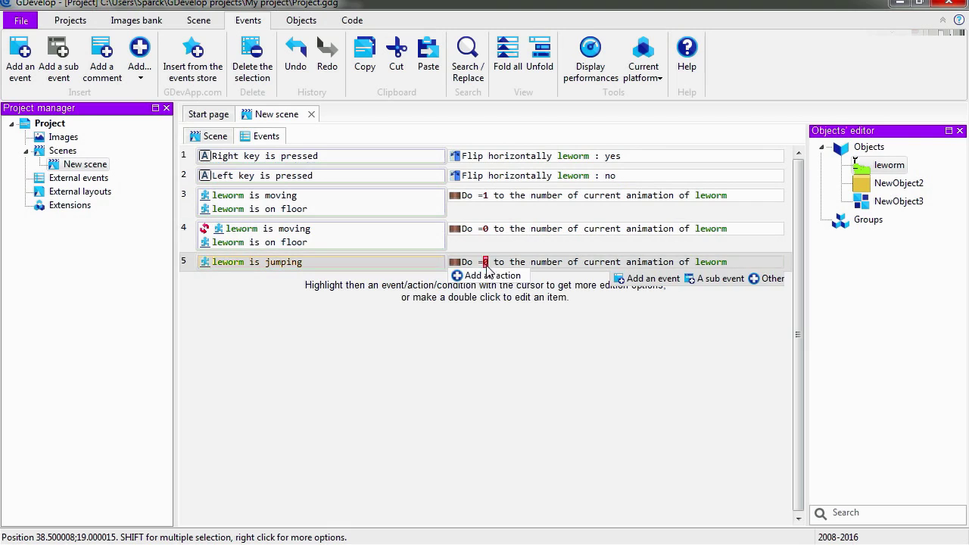
left_click(461, 263)
double_click(461, 264)
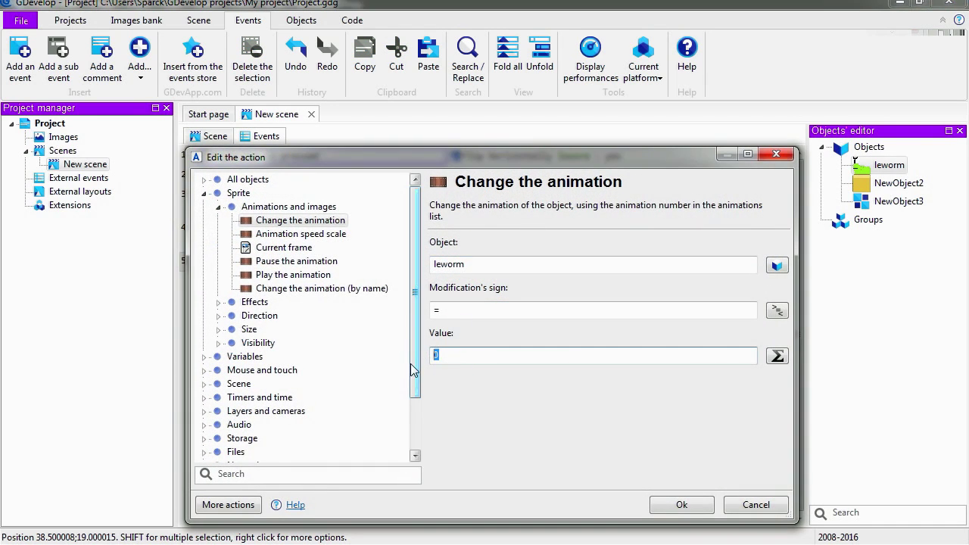
type("2")
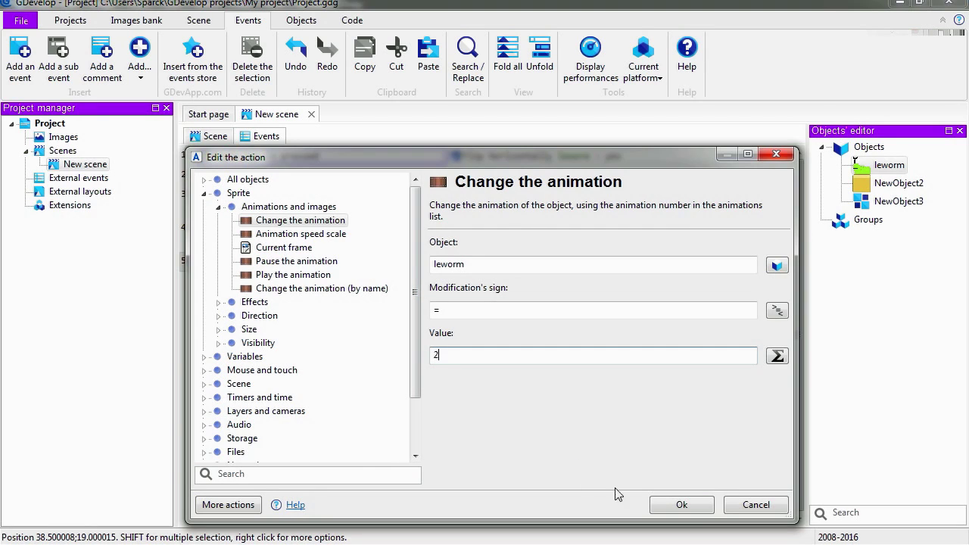
left_click(676, 504)
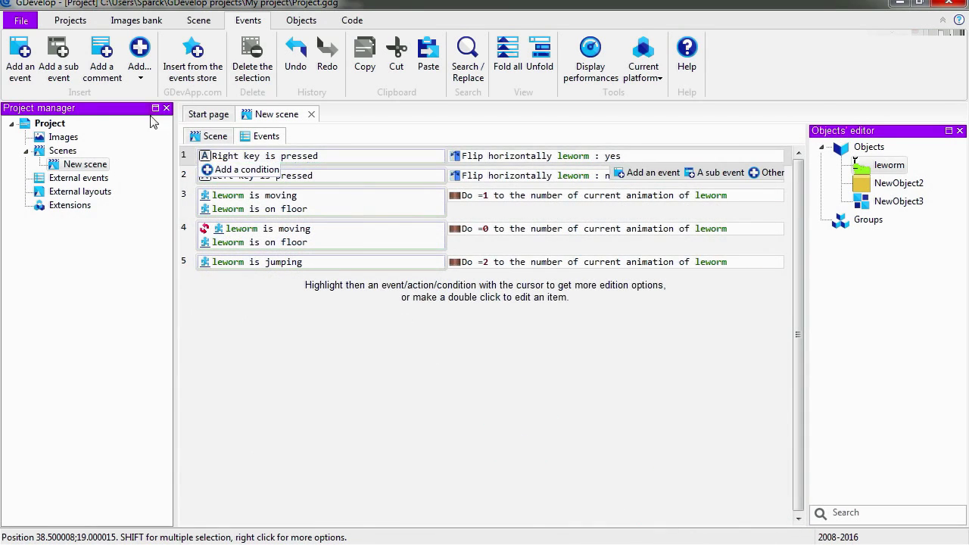
Preview the scene in the browser and test the worm walking and jumping in both directions.
left_click(211, 136)
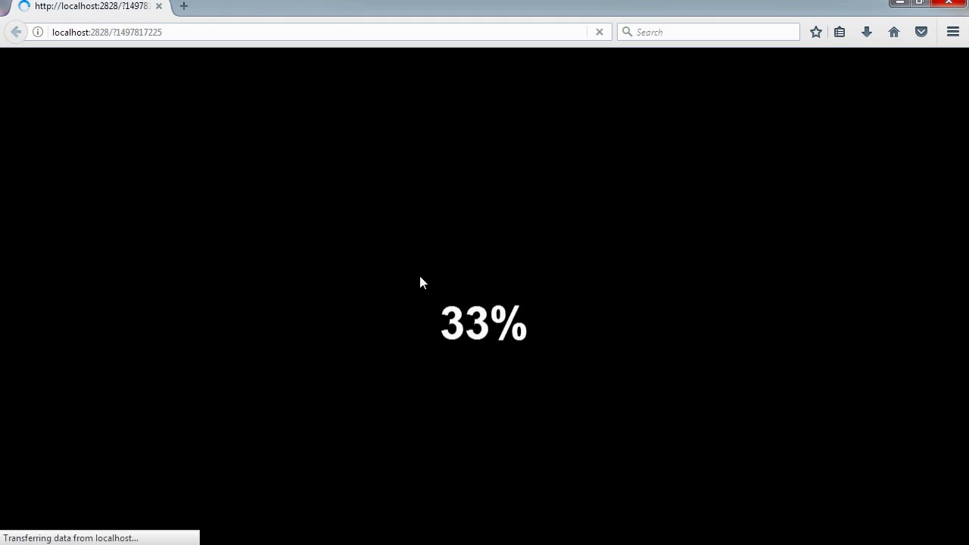
key("Right")
key("Left")
key("space")
key("Left")
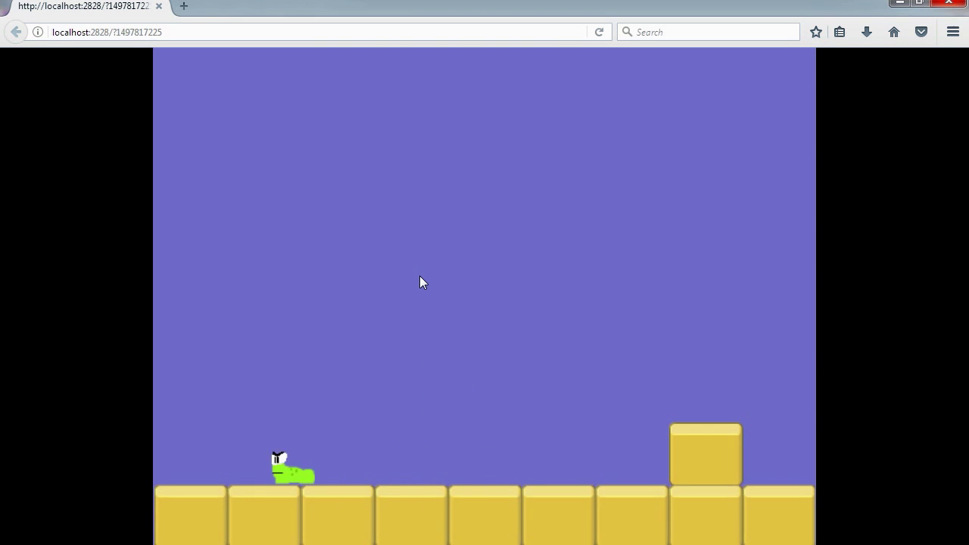
key("Right")
key("space")
key("space")
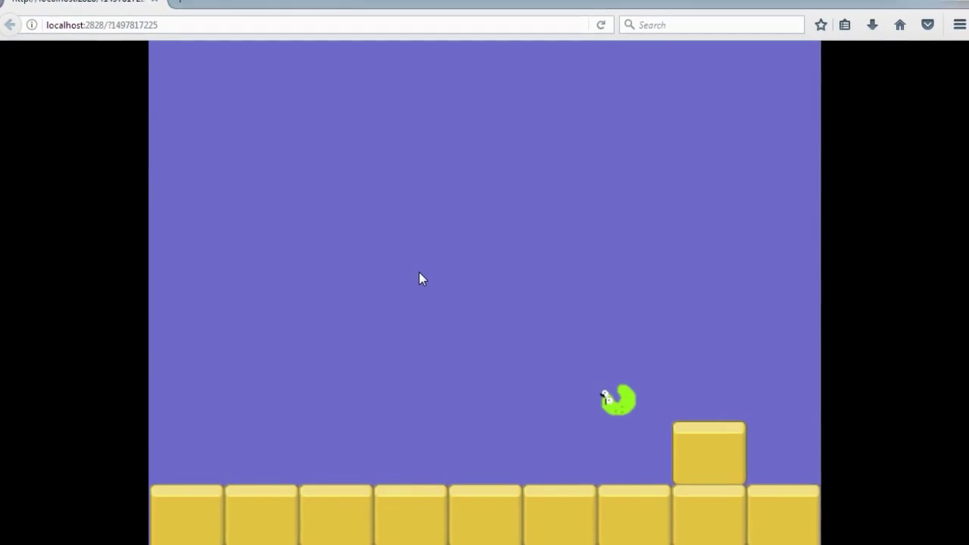
key("Left")
key("space")
key("space")
key("Right")
key("space")
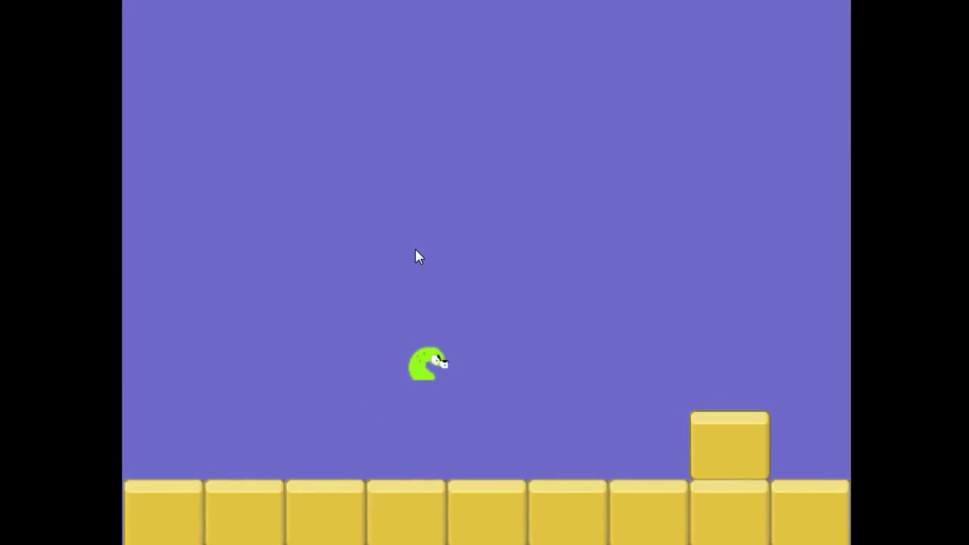
key("space")
key("Left")
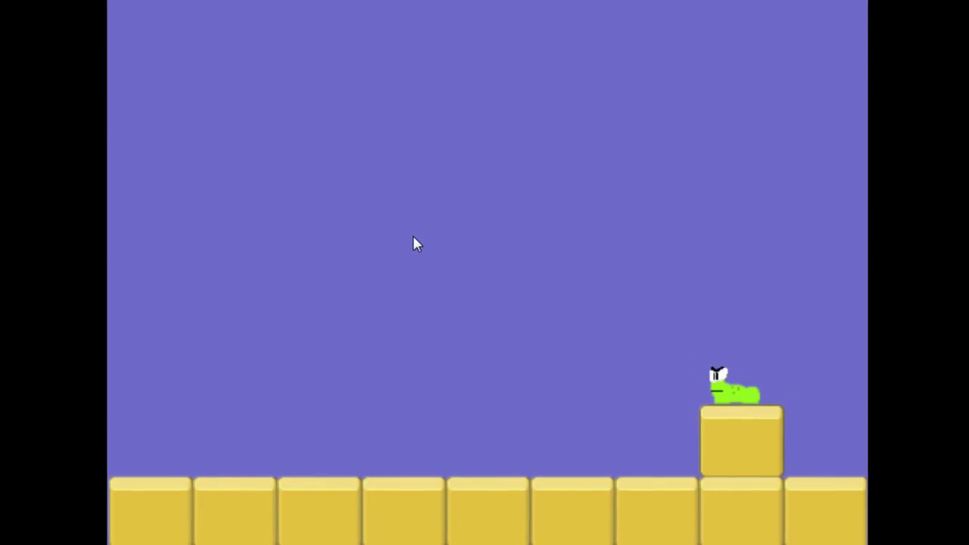
key("Left")
key("space")
key("space")
key("Right")
key("space")
key("space")
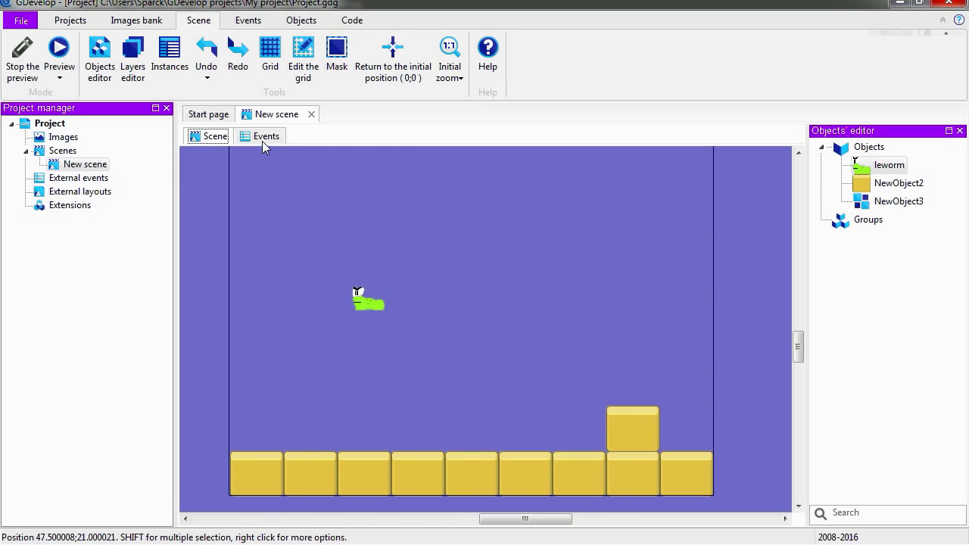
Review the scene's event list, then launch a new preview and playtest the worm's animations while moving and jumping.
left_click(262, 139)
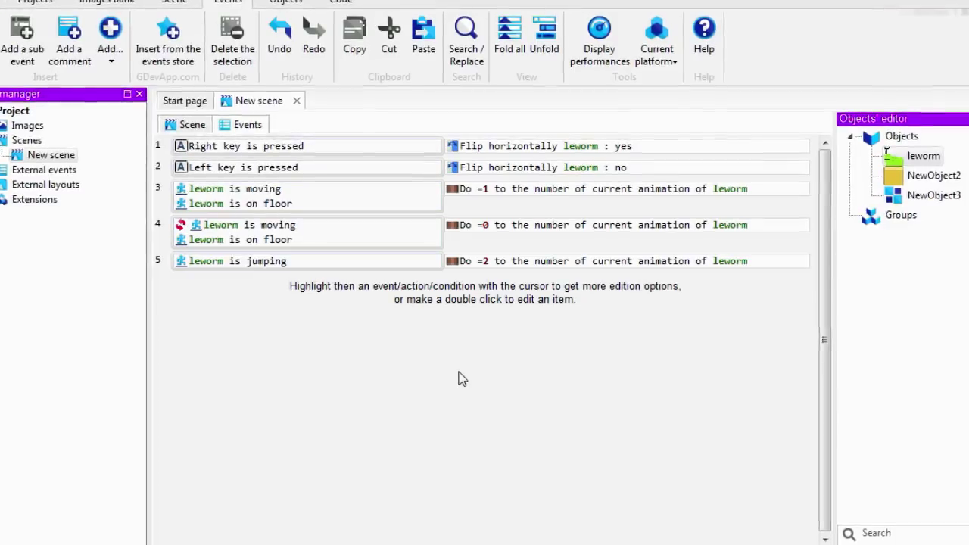
left_click(185, 122)
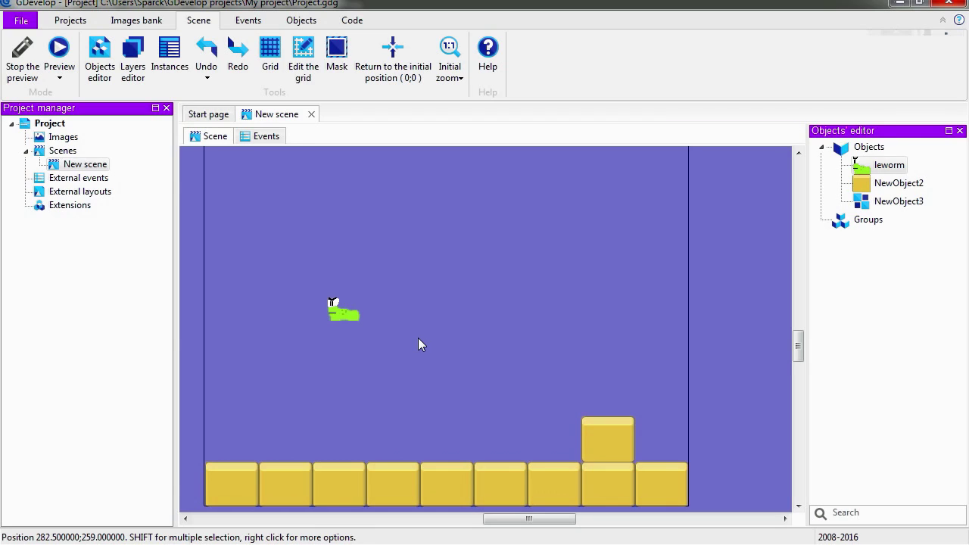
left_click(59, 49)
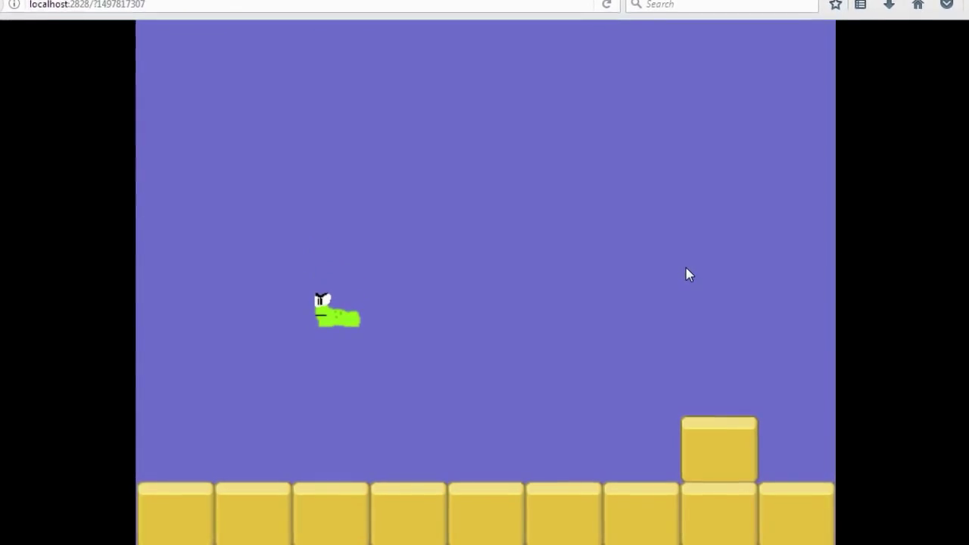
key("Right")
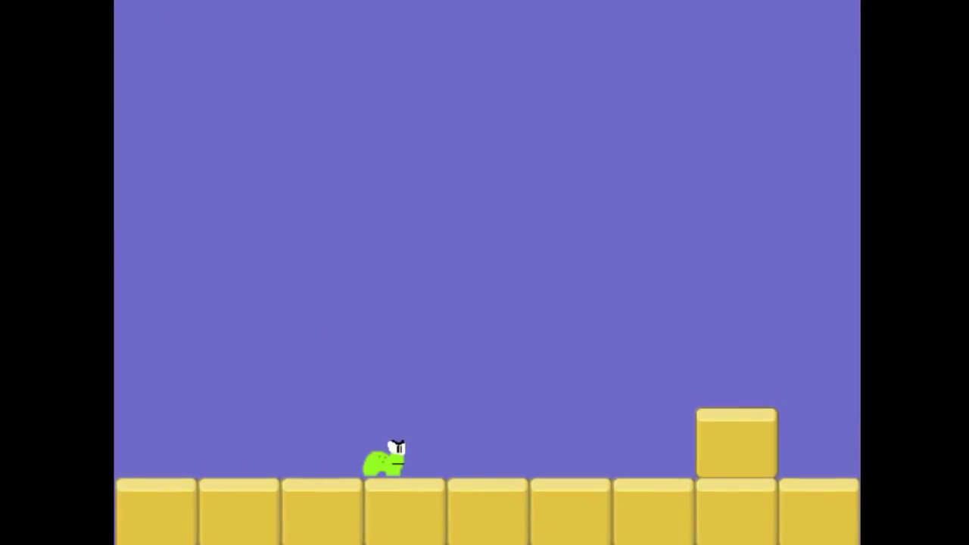
key("space")
key("Left")
key("space")
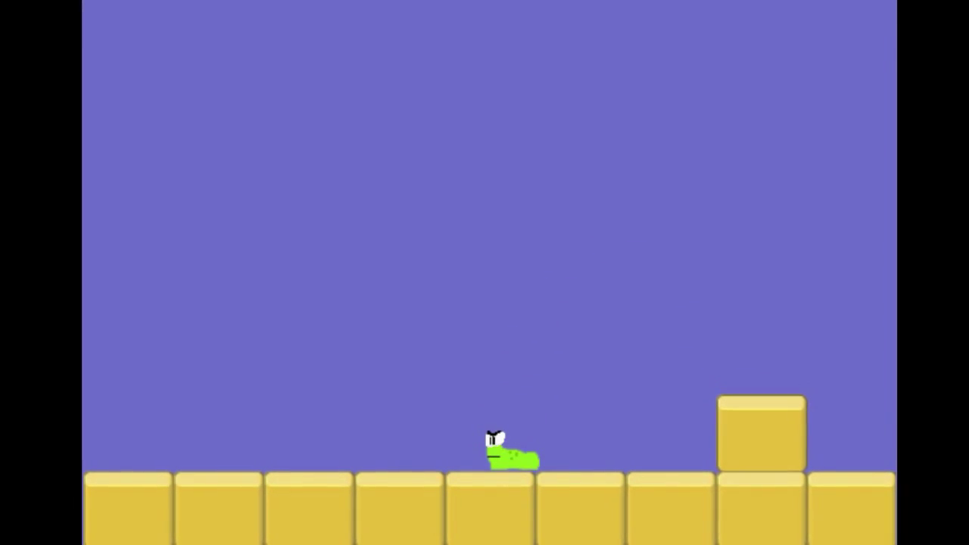
key("Left")
key("space")
key("Right")
key("space")
key("Left")
key("space")
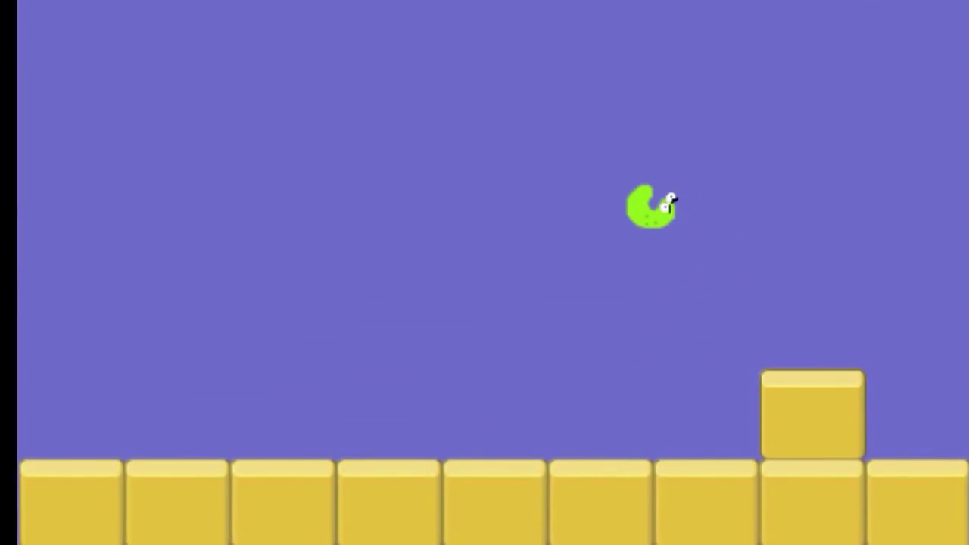